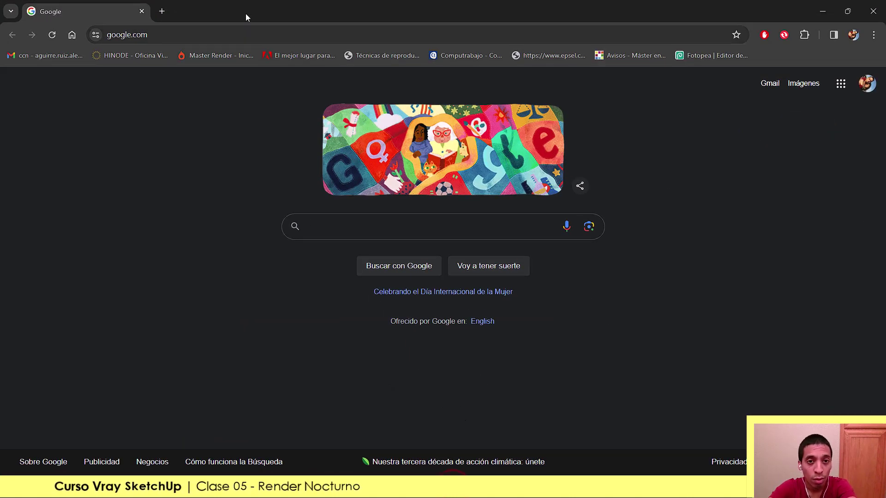
- Run a Google search for 'HDRI' from the Chrome address bar
left_click(255, 38)
type("H")
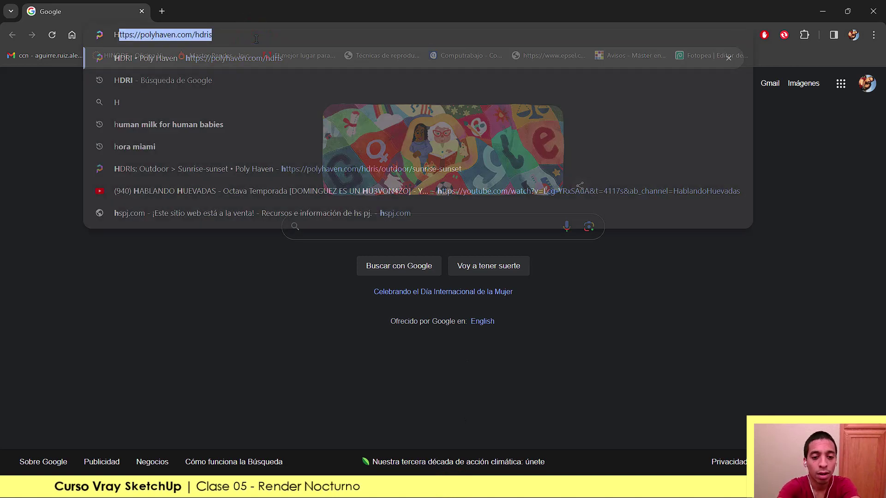
type("DRI")
key("Return")
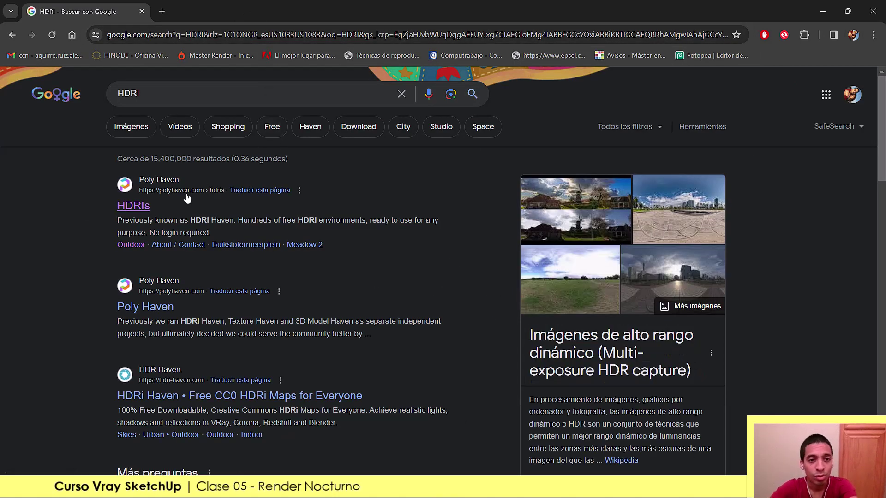
- Open Poly Haven's HDRI library filtered to Sky > Sunrise/Sunset
left_click(133, 205)
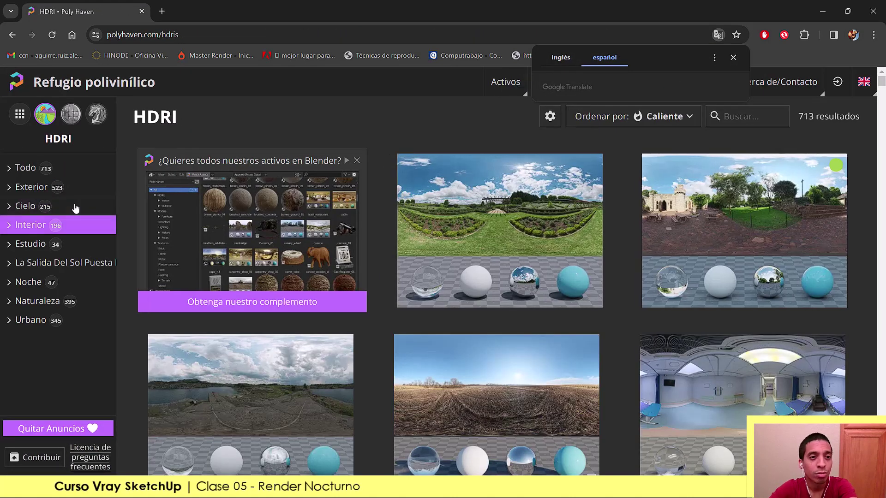
left_click(8, 207)
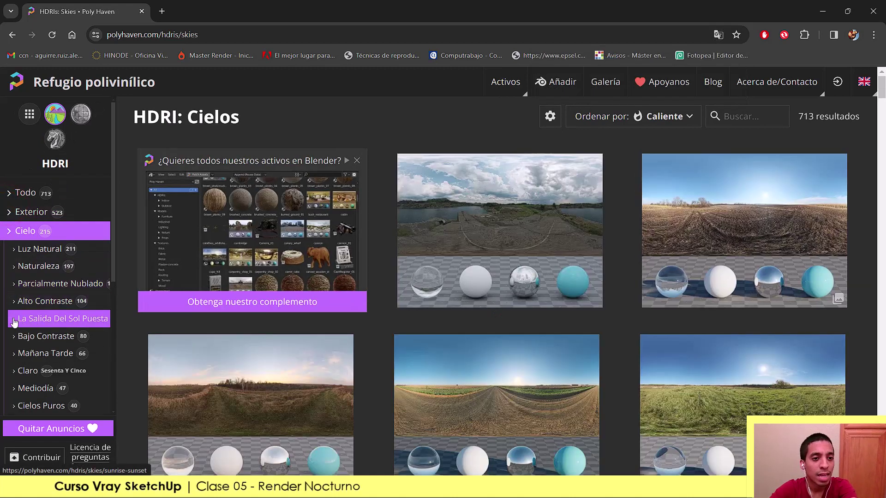
left_click(12, 322)
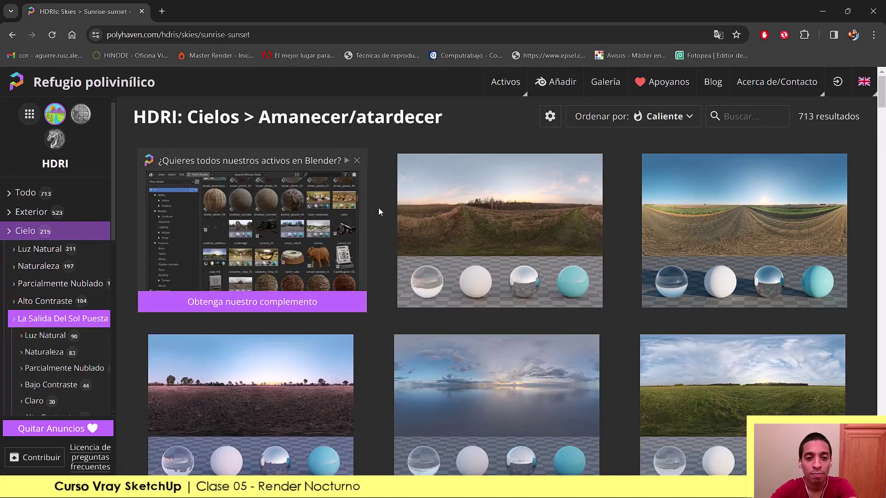
- Scroll through the sunrise/sunset thumbnails looking for an evening panorama
scroll(425, 239, "down", 3)
scroll(420, 240, "down", 3)
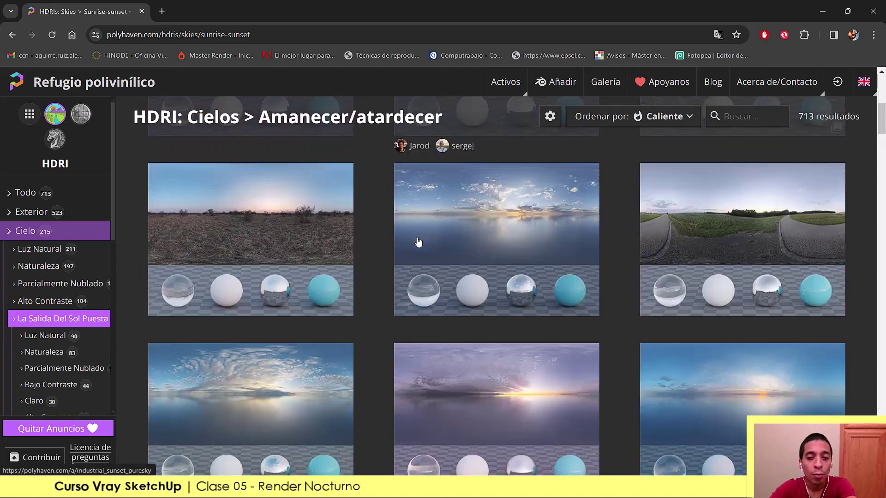
scroll(418, 242, "down", 4)
scroll(418, 241, "down", 3)
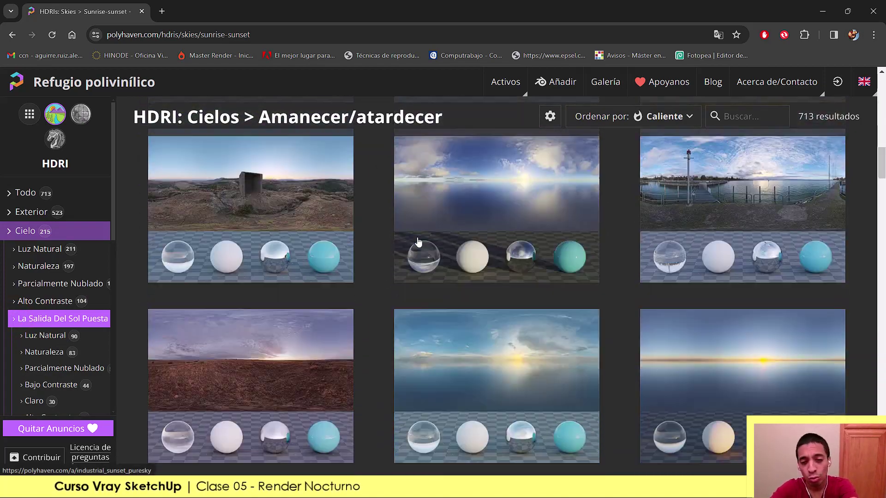
scroll(418, 241, "down", 3)
scroll(418, 241, "down", 3)
scroll(418, 242, "down", 3)
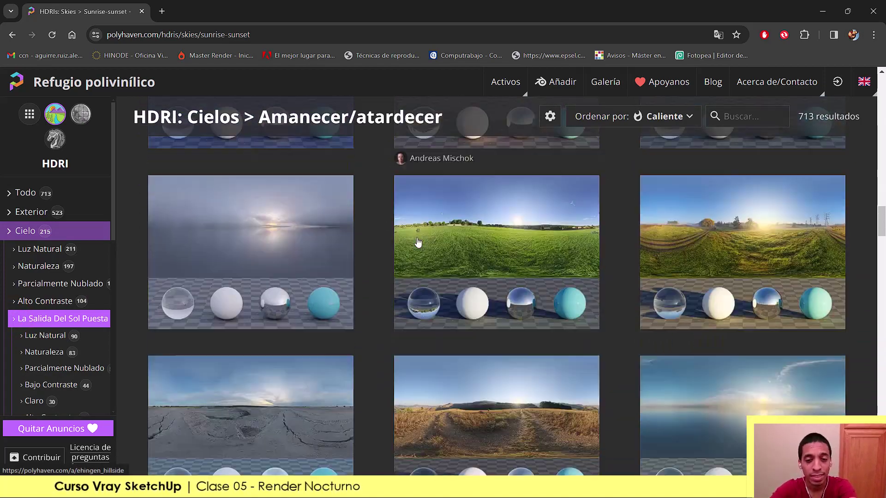
scroll(418, 241, "down", 3)
scroll(418, 241, "down", 3)
scroll(417, 243, "down", 3)
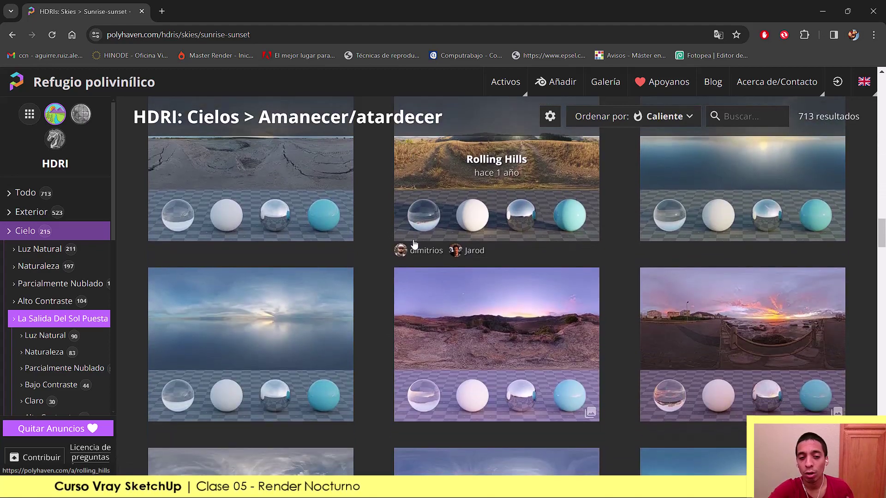
scroll(414, 245, "down", 3)
scroll(414, 244, "down", 3)
scroll(414, 245, "down", 3)
scroll(414, 244, "down", 3)
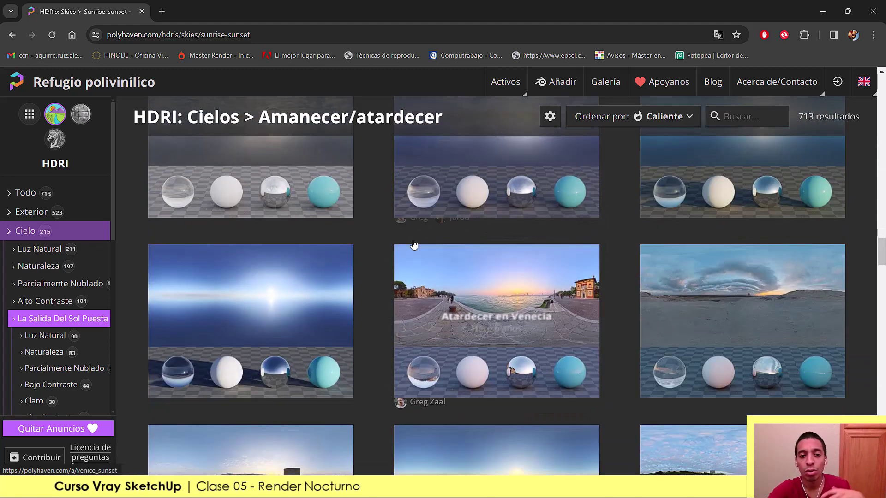
scroll(414, 245, "down", 3)
scroll(414, 244, "down", 3)
scroll(414, 245, "down", 3)
scroll(414, 244, "down", 3)
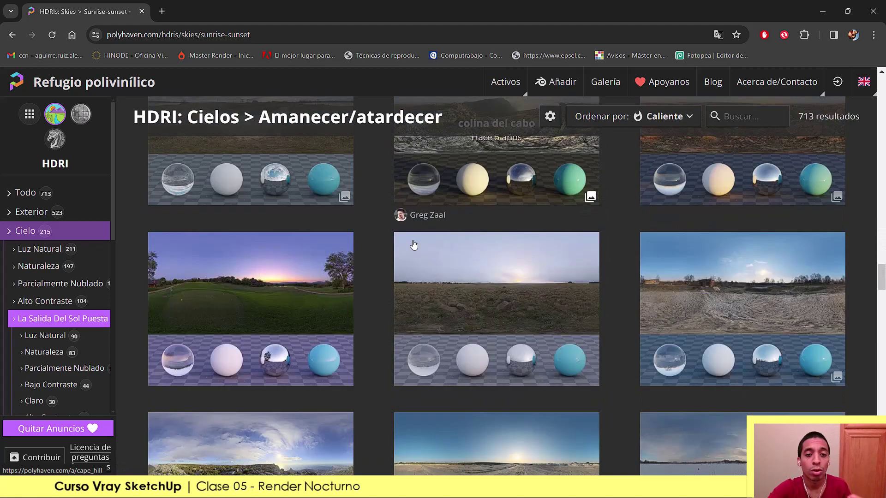
scroll(413, 245, "down", 3)
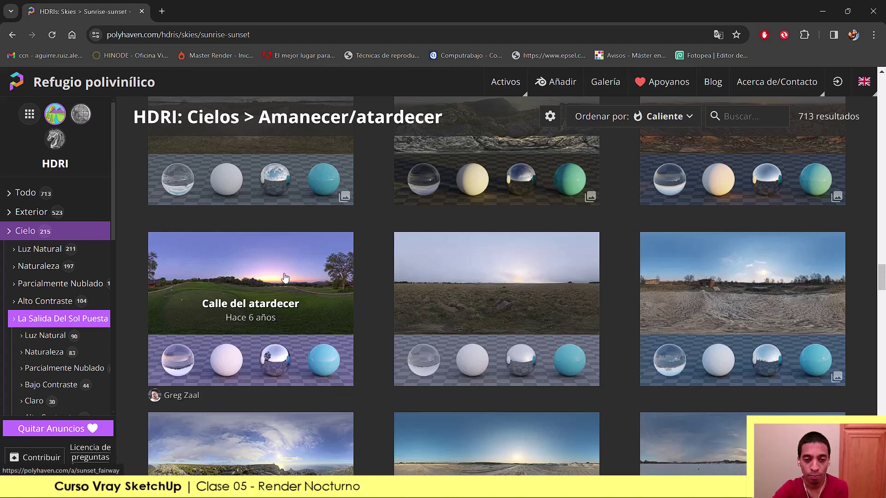
- Download the Calle del atardecer (Sunset Fairway) HDRI as a 4K EXR file
left_click(259, 289)
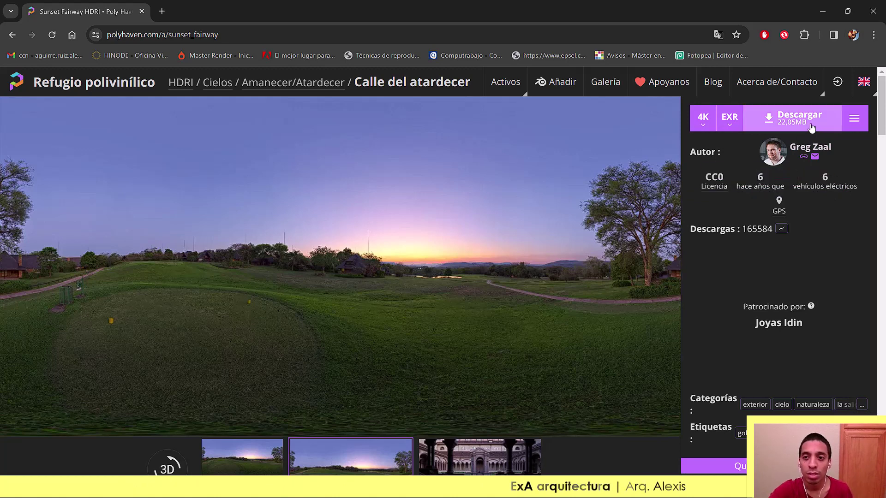
left_click(806, 122)
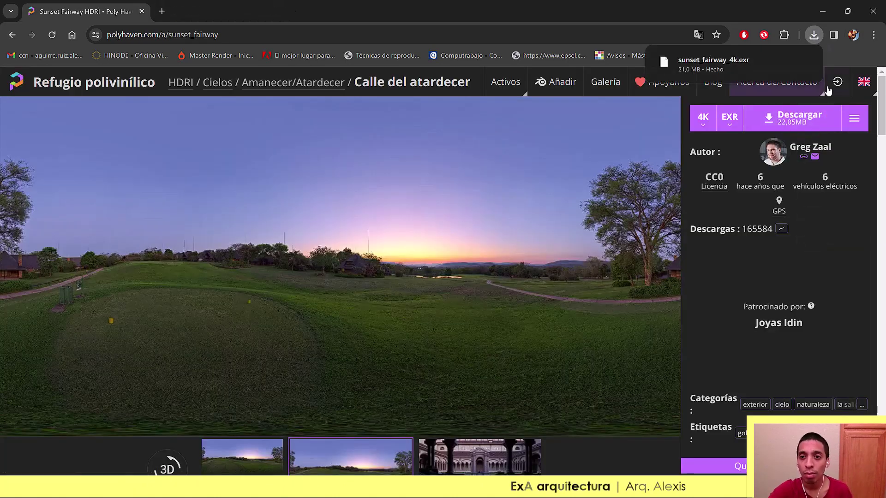
left_click(786, 63)
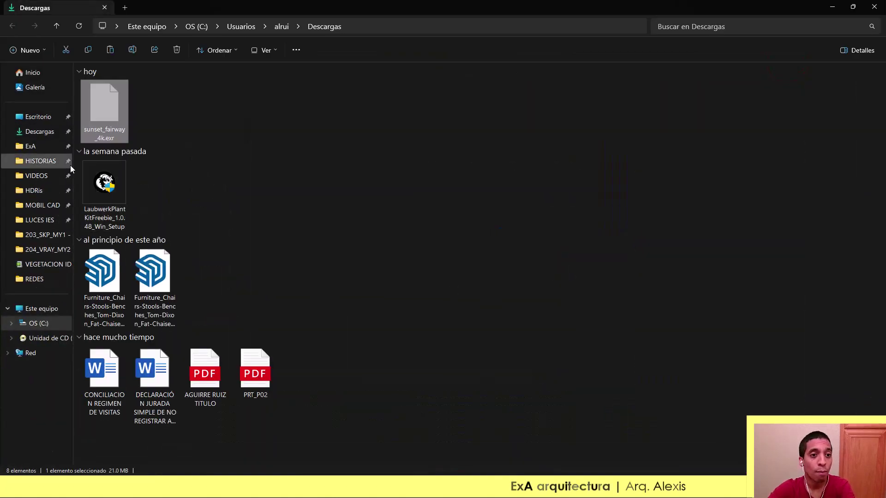
- Paste sunset_fairway_4k.exr into VIDEOS > 7_VRAY_MY4 - CURSO VRAY 5
left_click(40, 175)
double_click(165, 113)
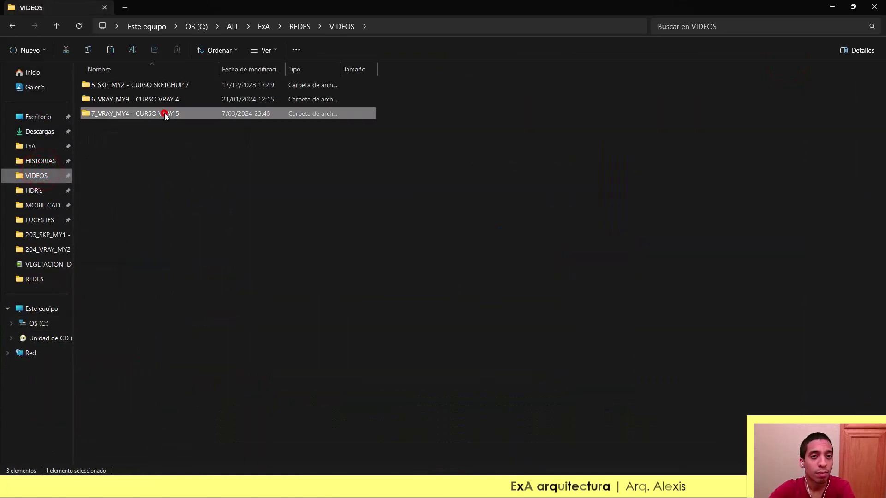
left_click(220, 205)
key("ctrl+v")
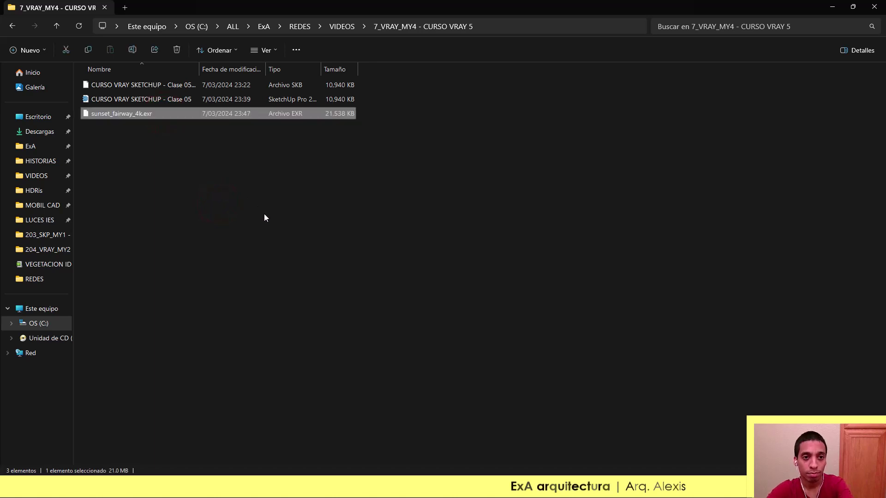
left_click(264, 213)
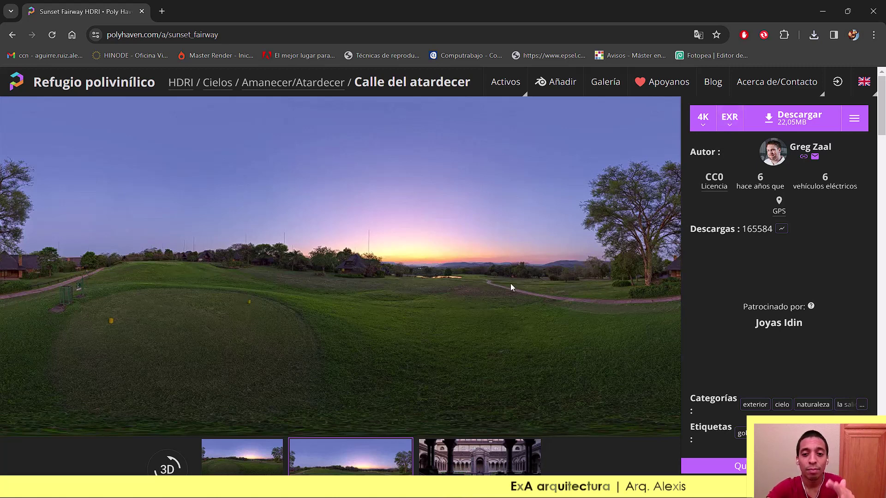
- Snip the Sunset Fairway panorama from the page with Snipping Tool
key("super")
type("RE")
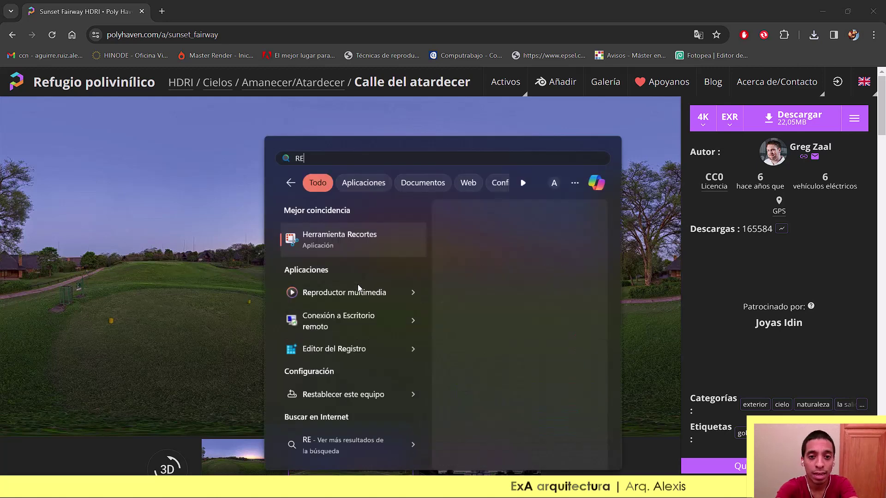
key("Return")
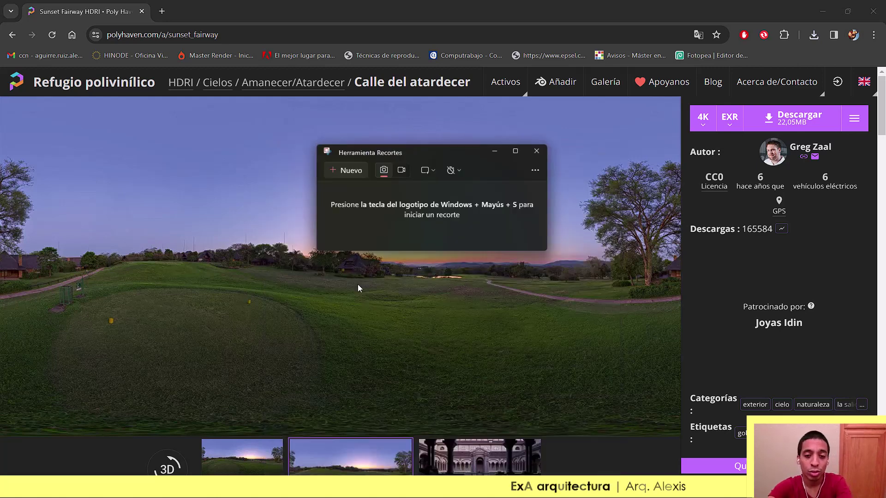
left_click(350, 170)
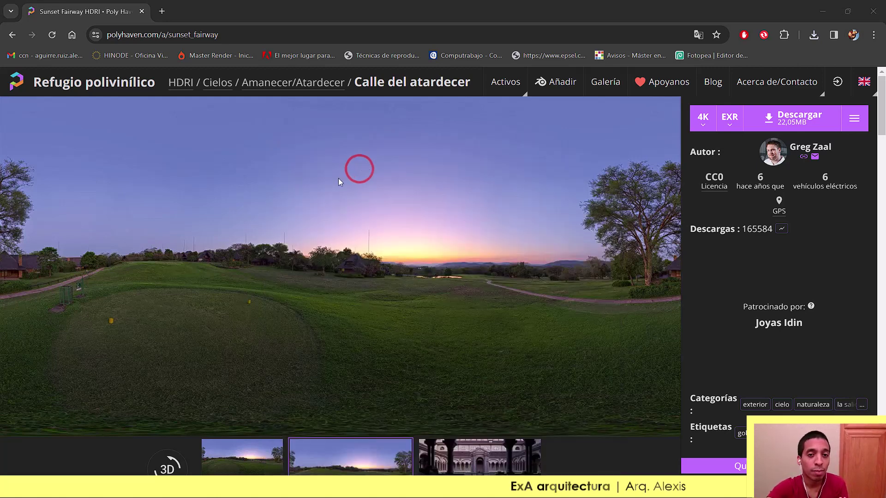
left_click_drag(5, 103, 673, 430)
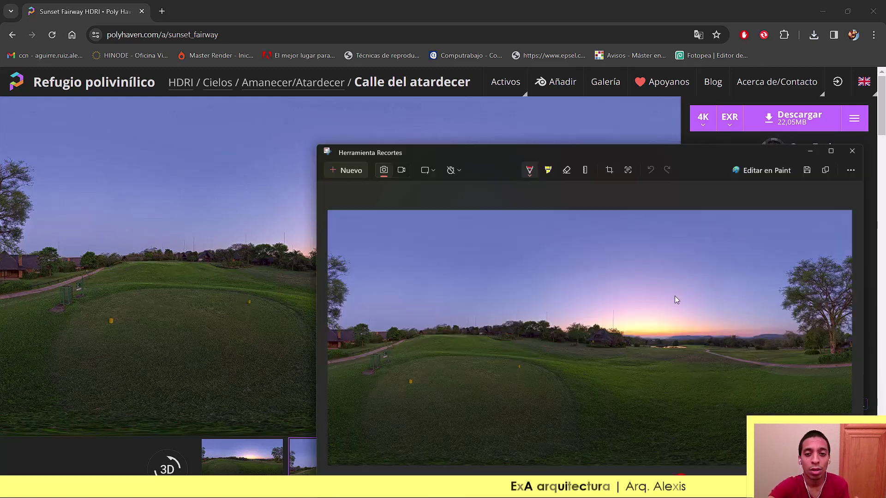
left_click_drag(684, 157, 500, 113)
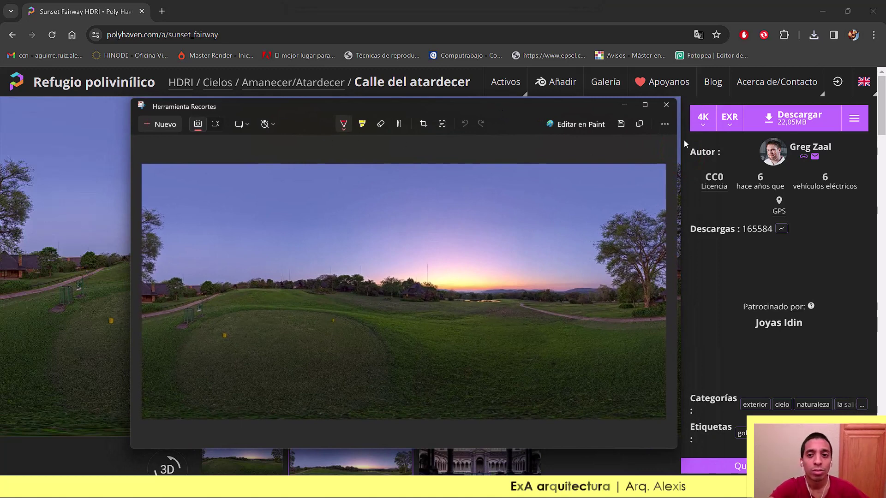
left_click(621, 124)
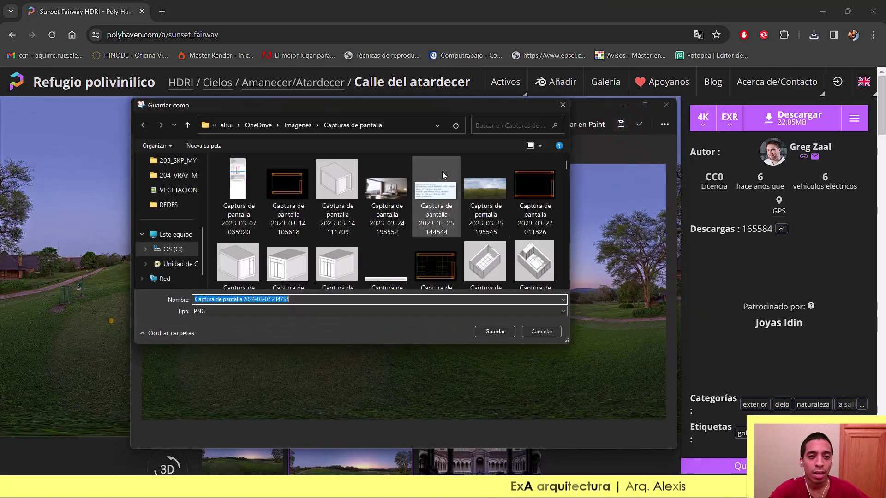
- Save the snip as JPG 'hdri noche 6' in 7_VRAY_MY4 - CURSO VRAY 5, then close Snipping Tool
left_click(187, 193)
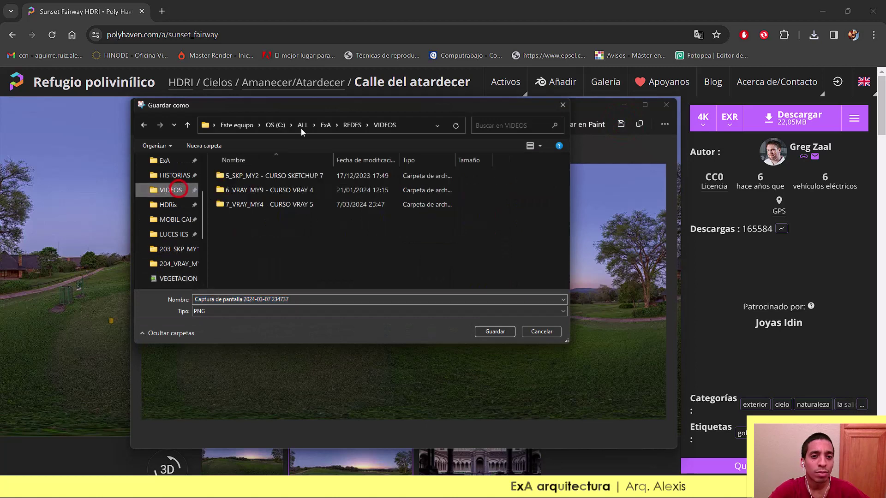
double_click(297, 202)
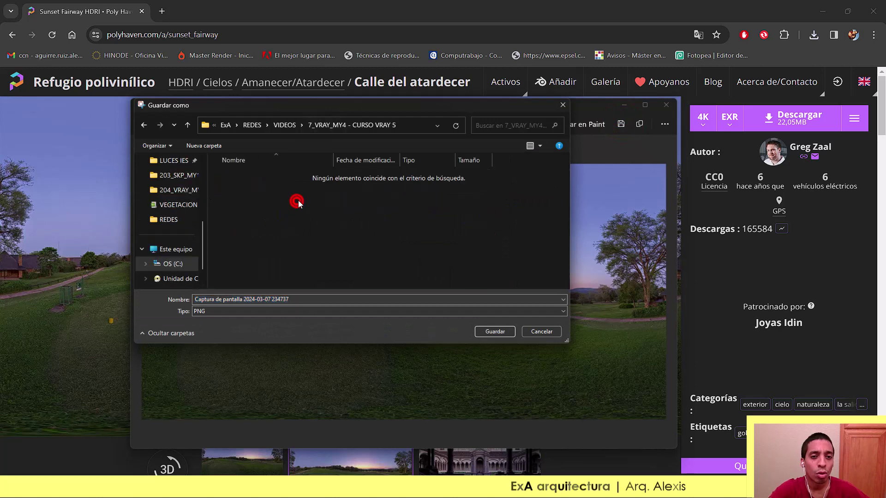
left_click(241, 310)
left_click(217, 327)
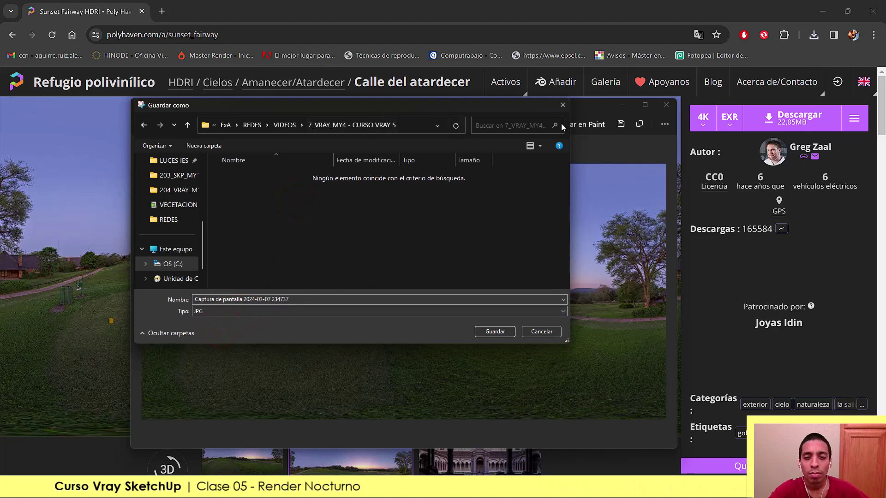
left_click(331, 300)
left_click_drag(394, 107, 449, 142)
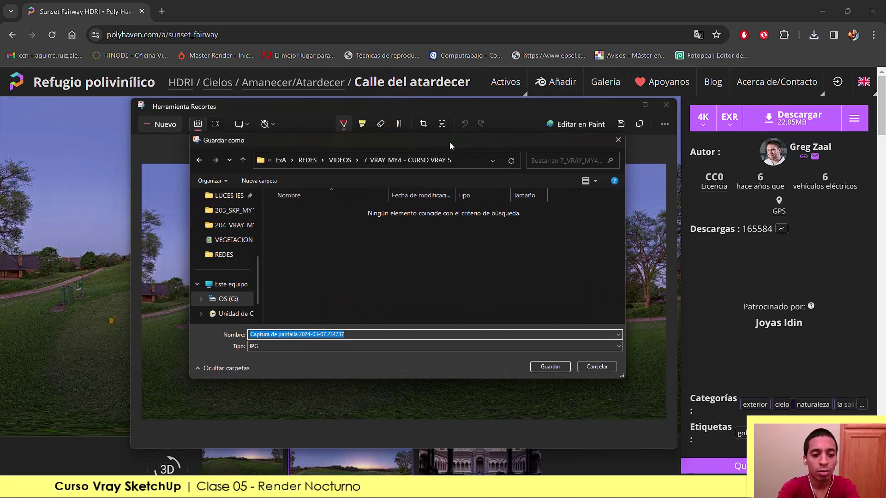
type("hdri noche")
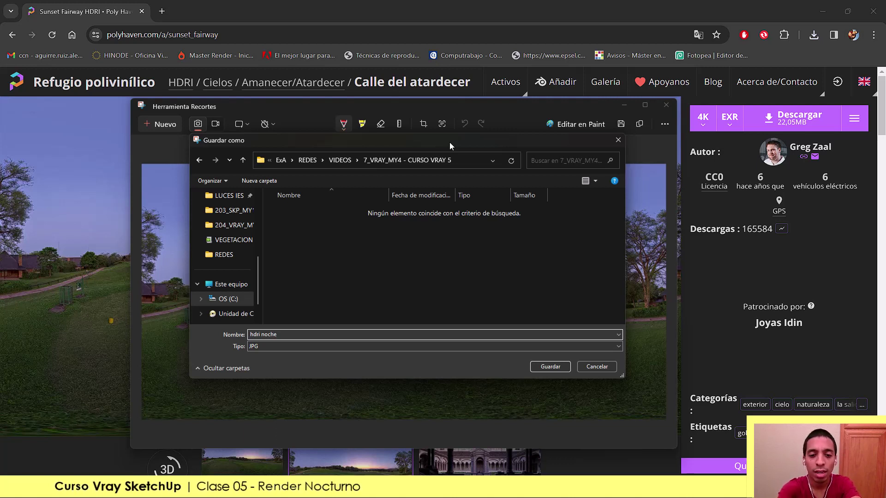
type(" 6")
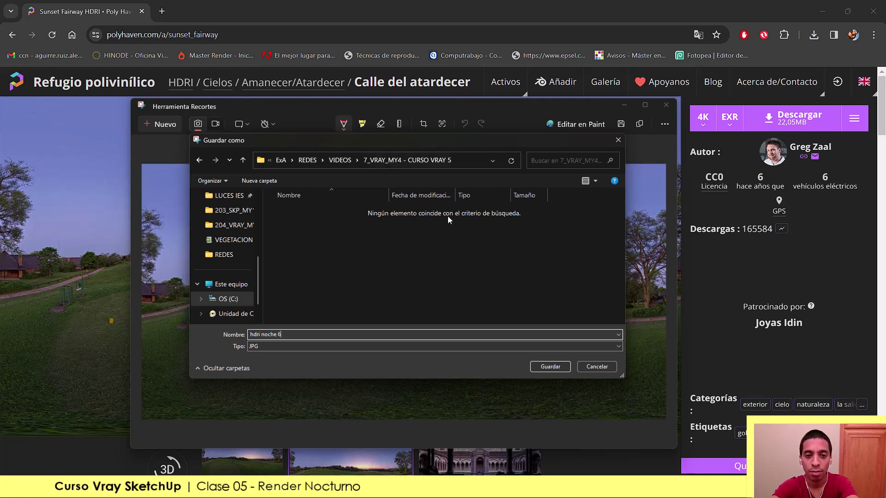
left_click(550, 367)
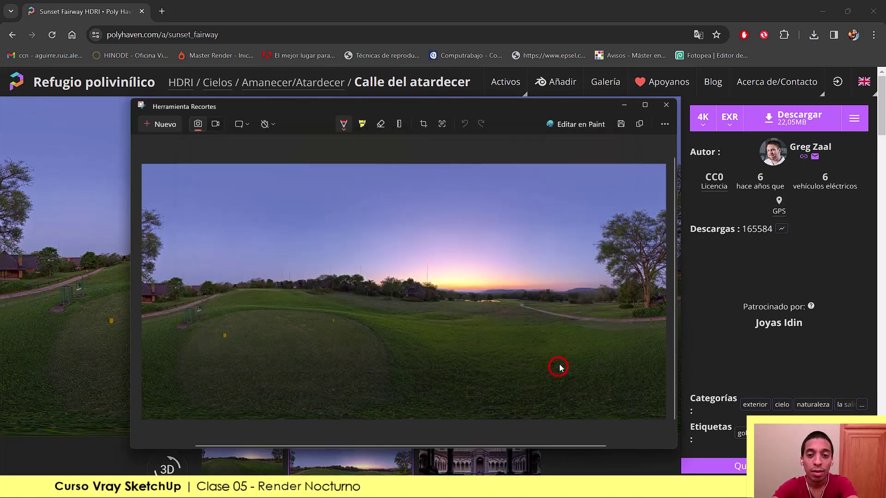
left_click(661, 111)
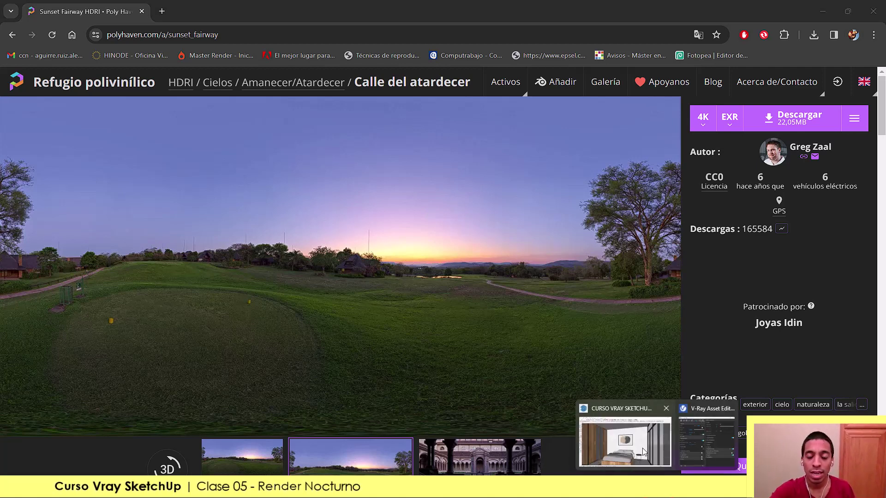
- Place a V-Ray Dome Light in the bedroom from the floating V-Ray Lights toolbar
left_click(637, 450)
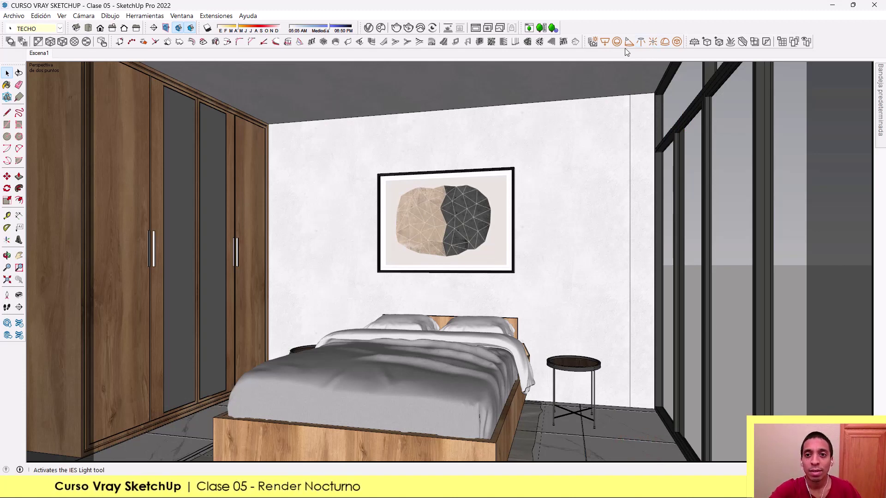
left_click_drag(582, 42, 406, 118)
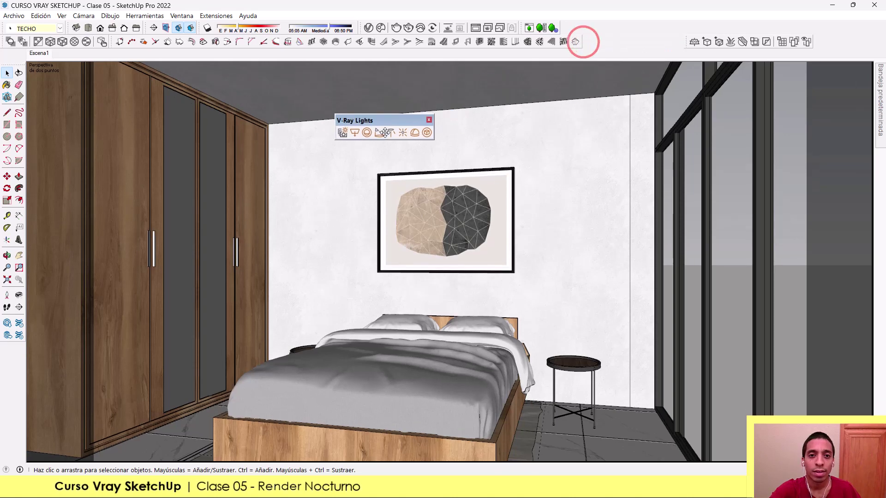
left_click(417, 134)
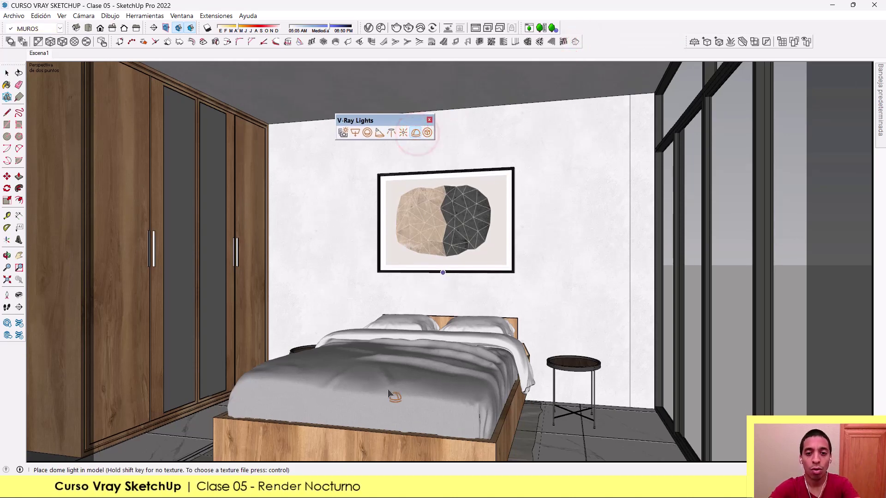
left_click(186, 434)
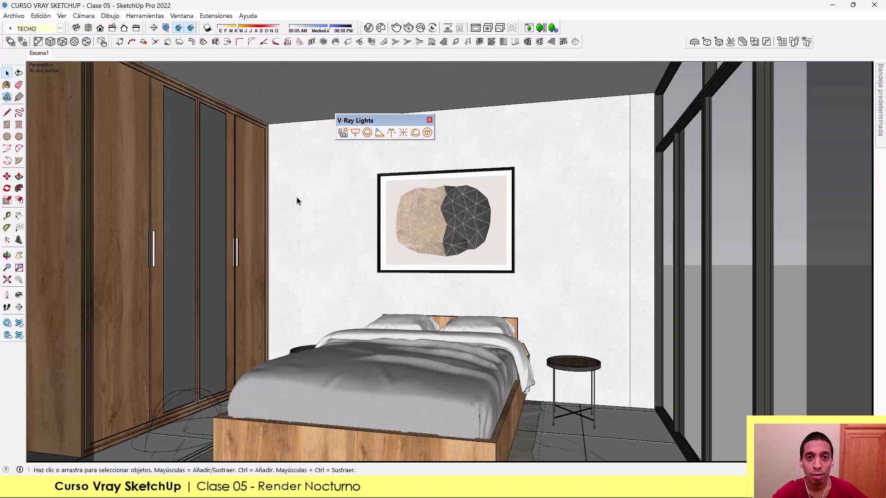
- Rename the Dome Light to NOCHE in the V-Ray Asset Editor and add a colour texture
left_click(369, 28)
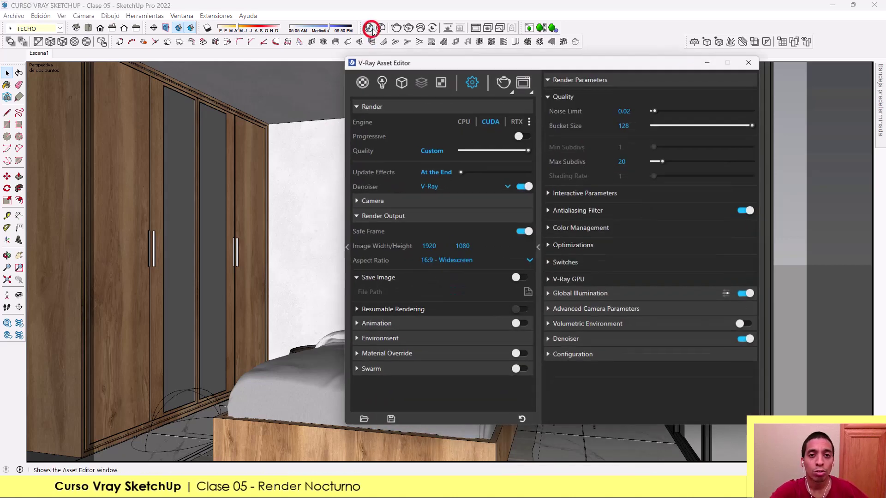
left_click_drag(564, 60, 402, 74)
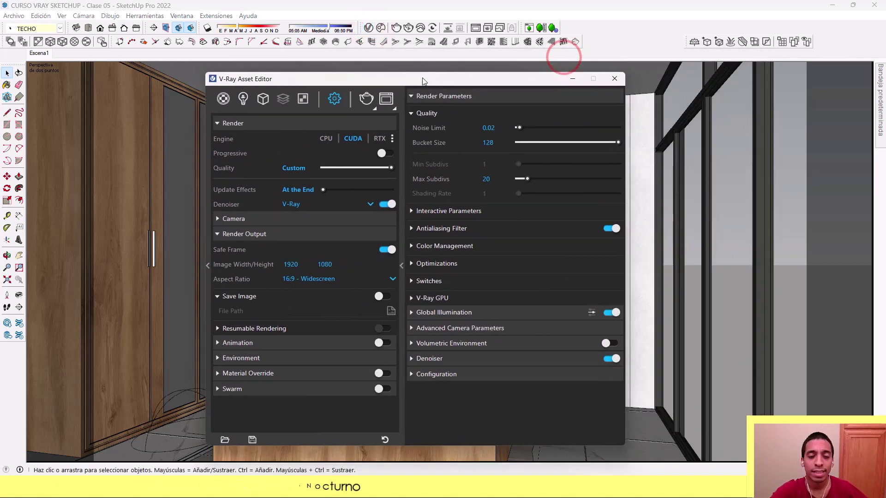
left_click(218, 91)
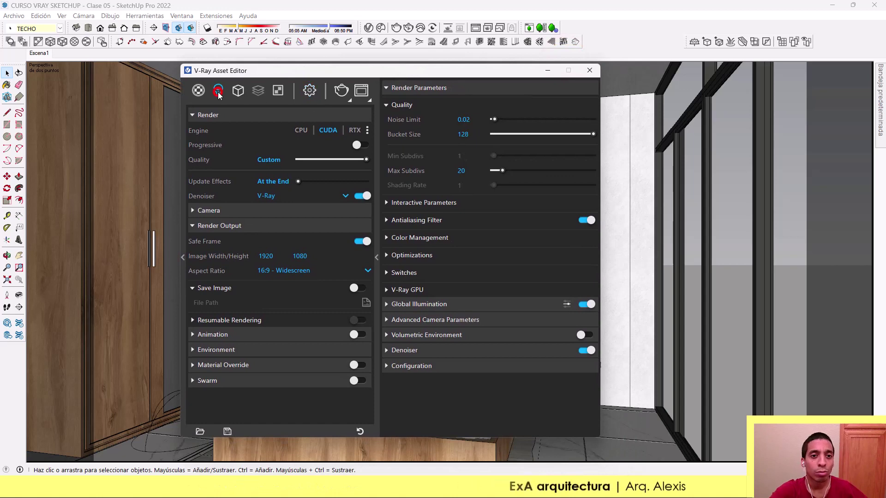
left_click(225, 152)
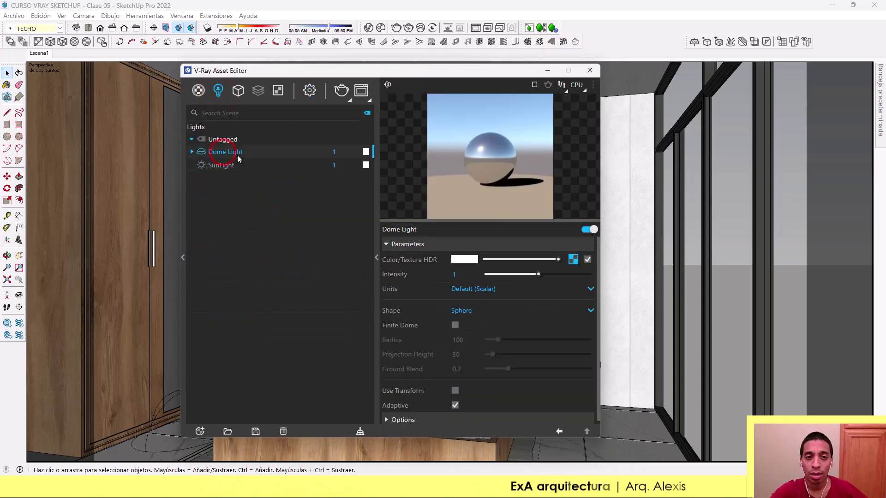
right_click(236, 153)
left_click(257, 180)
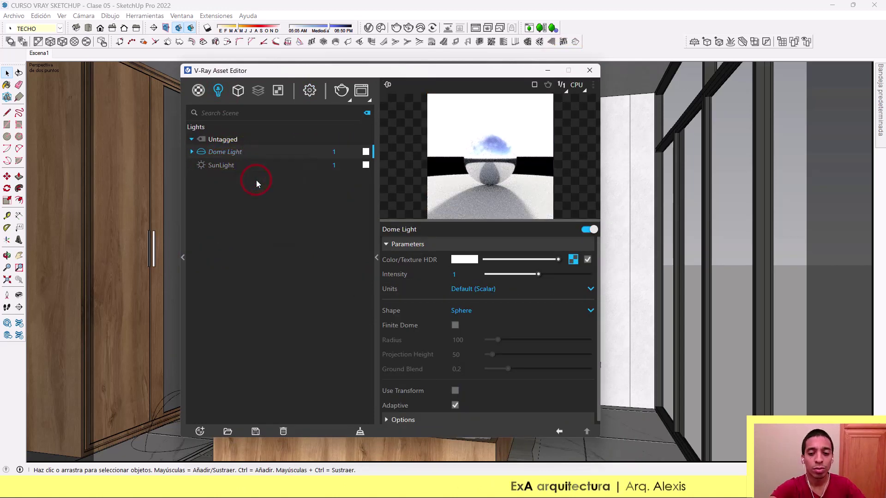
key("BackSpace")
key("BackSpace")
key("BackSpace")
key("BackSpace")
key("BackSpace")
key("BackSpace")
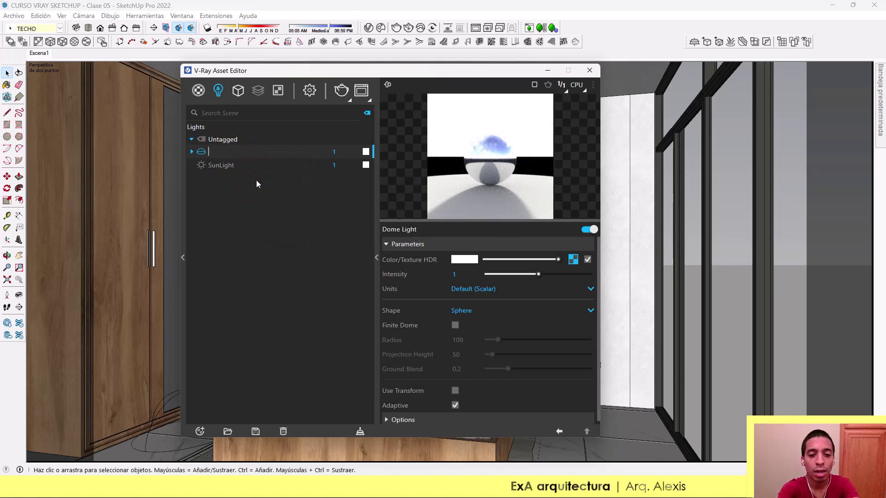
type("NOCHE")
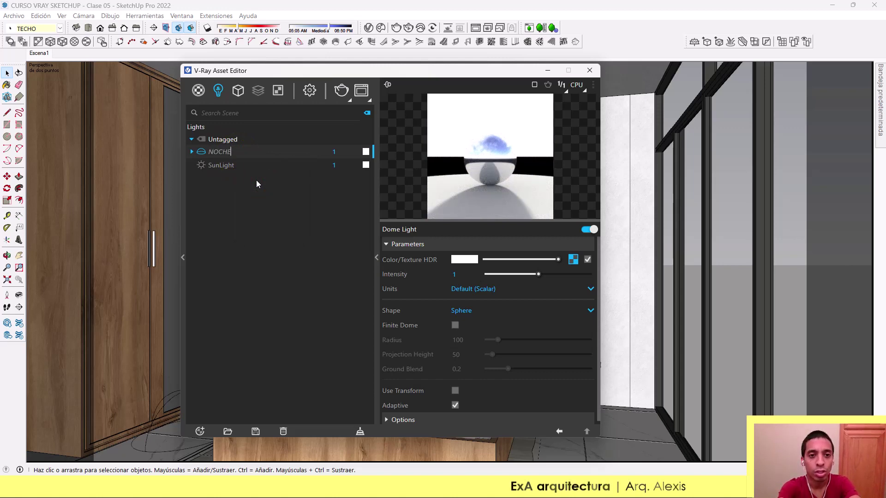
key("Return")
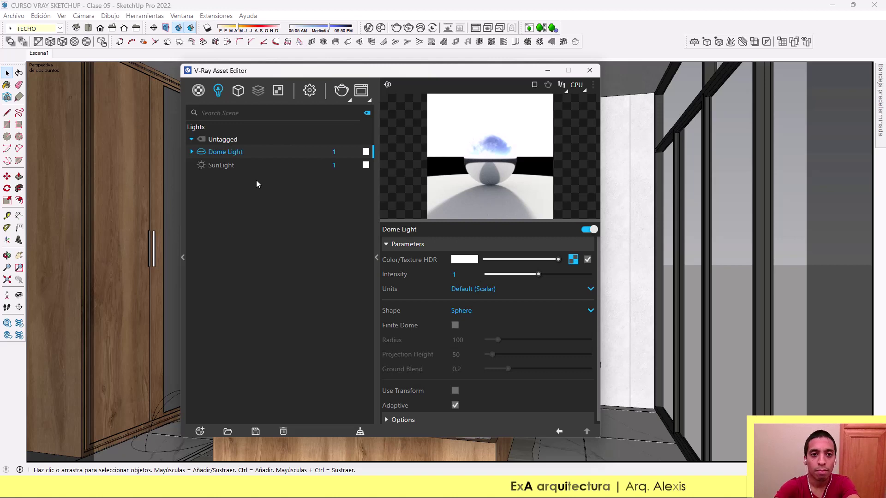
type("NOCHE")
left_click(271, 212)
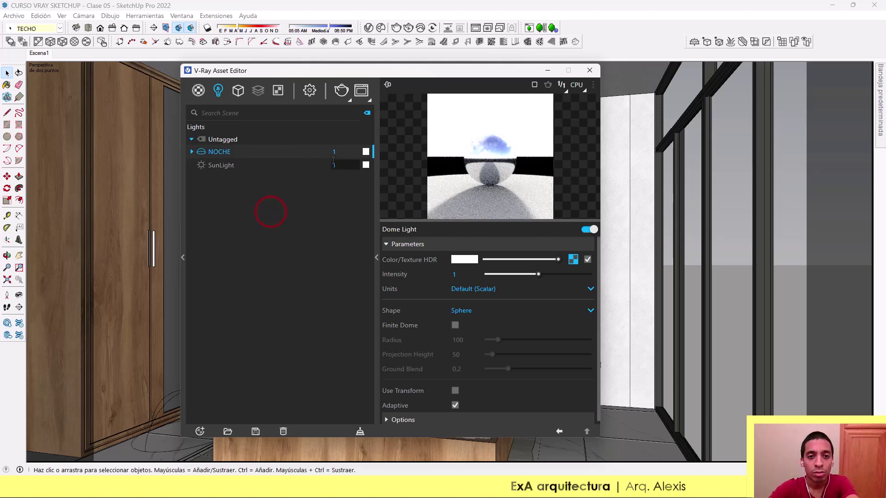
left_click(573, 259)
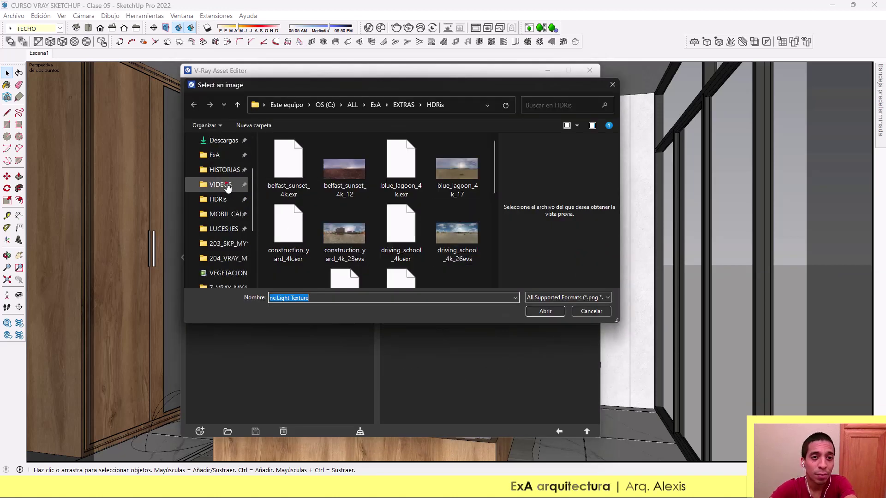
- Load sunset_fairway_4k.exr from the course folder as the NOCHE dome texture
left_click(220, 184)
double_click(349, 184)
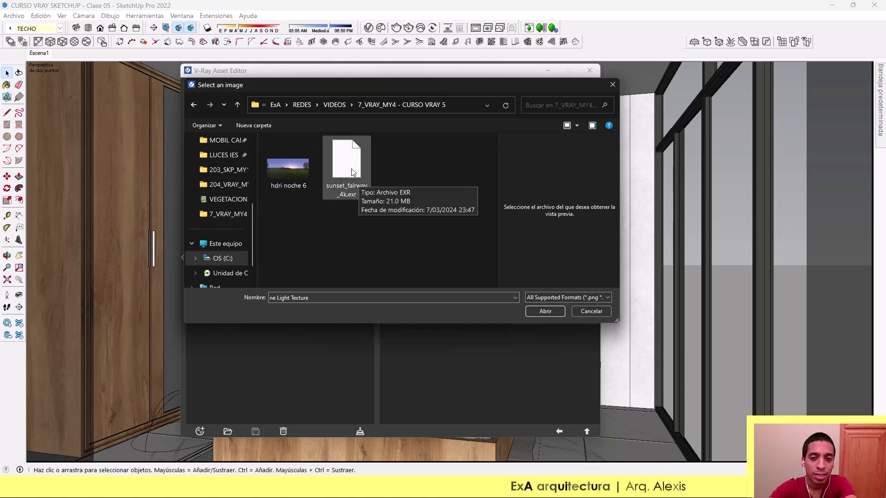
left_click(350, 189)
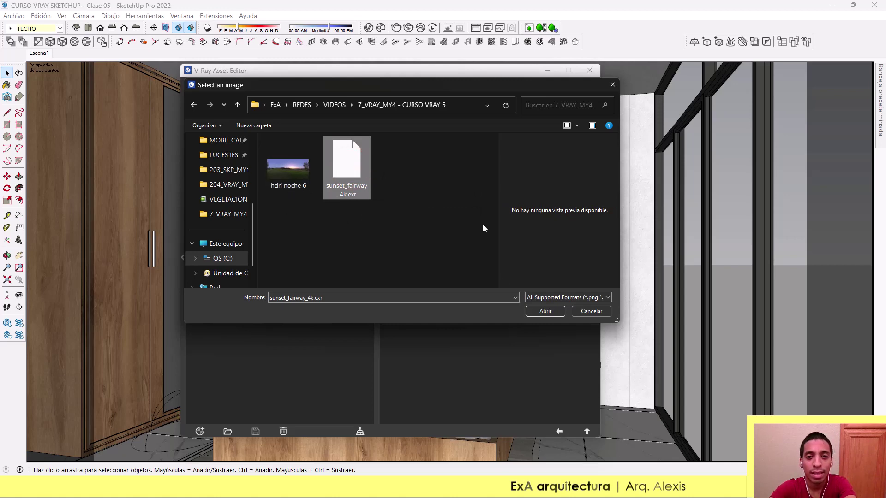
left_click(546, 312)
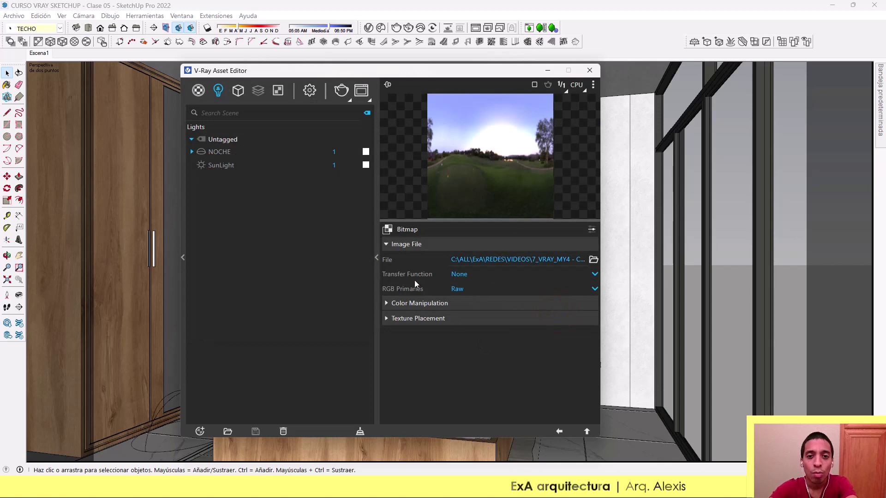
- Switch NOCHE's intensity units to Radiant Power (Watts) and begin editing its intensity
left_click(238, 152)
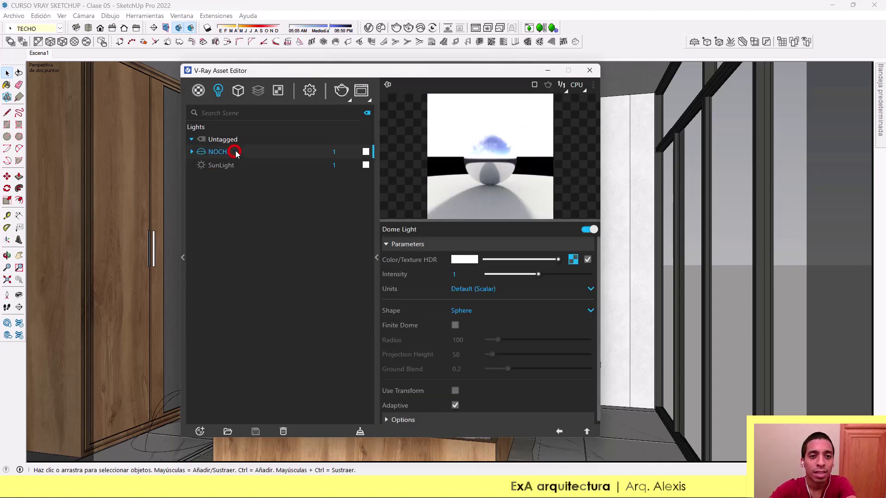
left_click(462, 275)
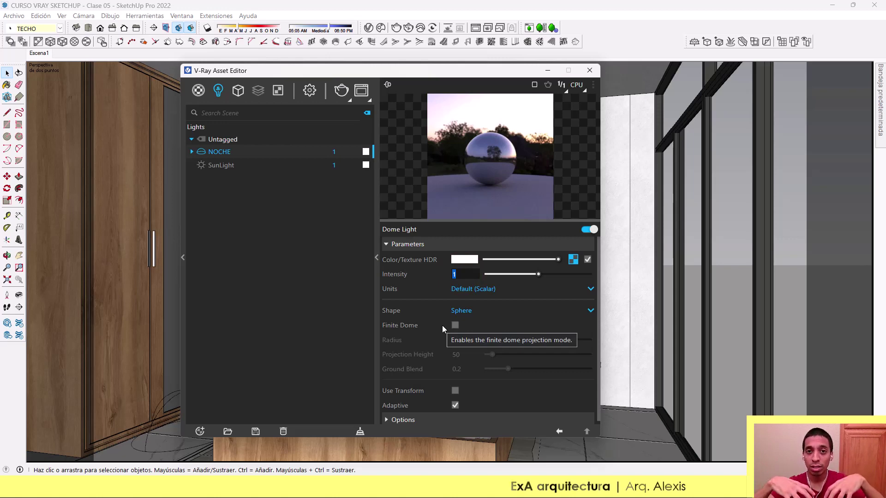
left_click(464, 275)
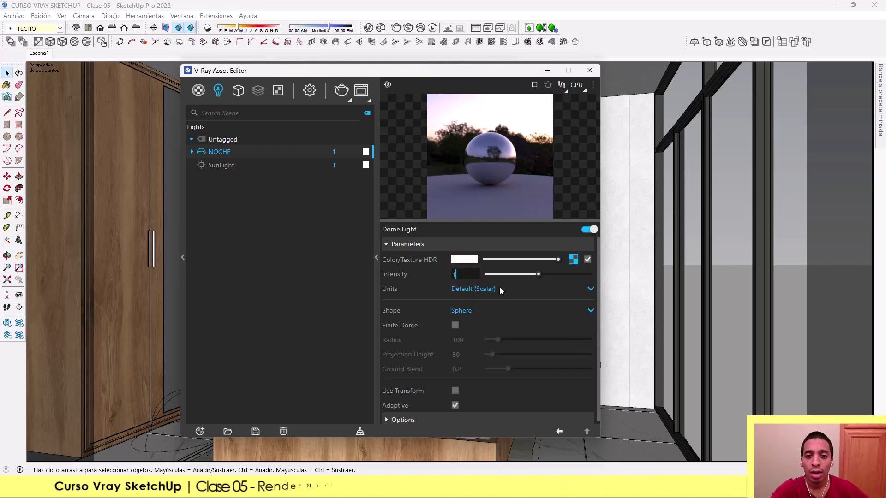
left_click(488, 290)
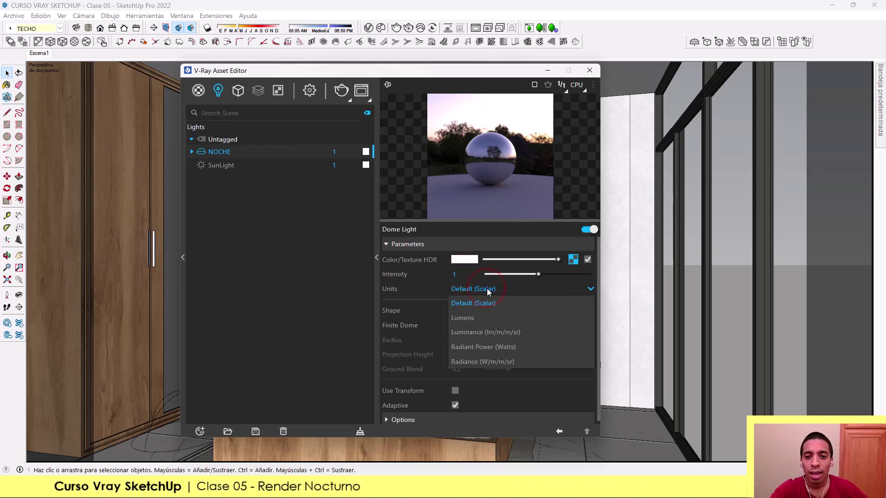
left_click(474, 347)
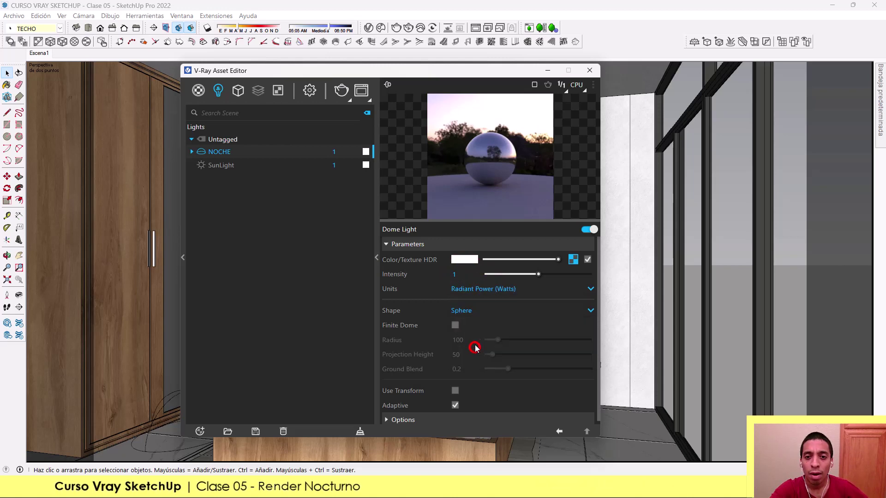
left_click(469, 275)
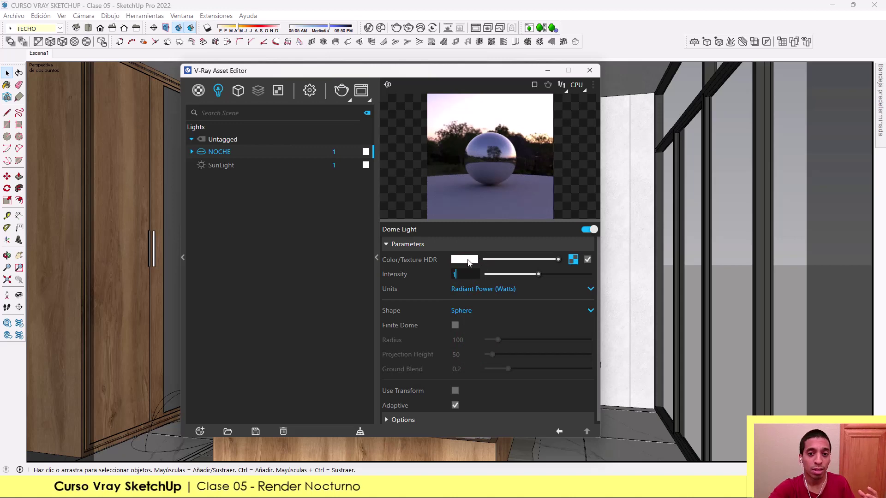
- Change the NOCHE dome light's Color/Texture HDR colour to a dark blue shade
left_click(467, 260)
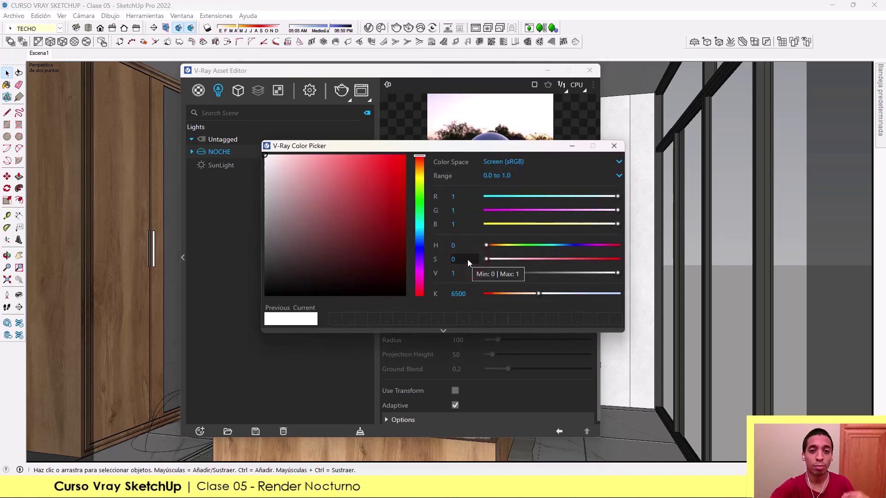
left_click(420, 246)
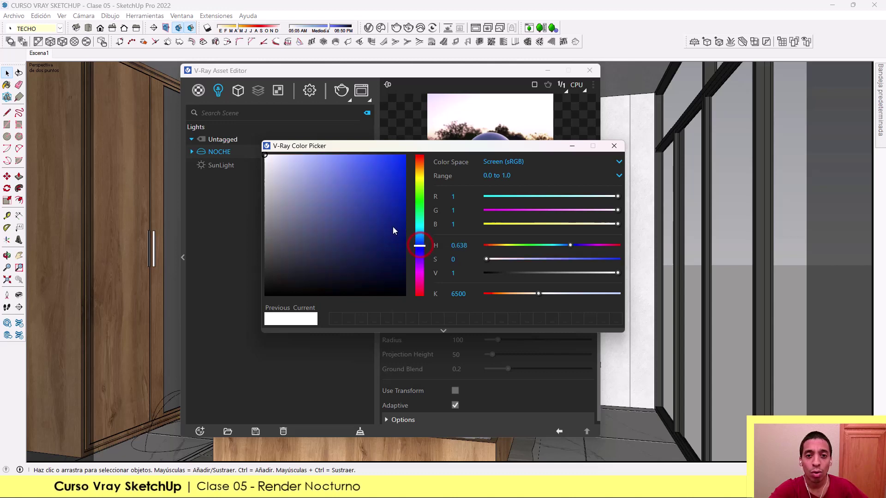
left_click(421, 250)
left_click_drag(399, 259, 342, 250)
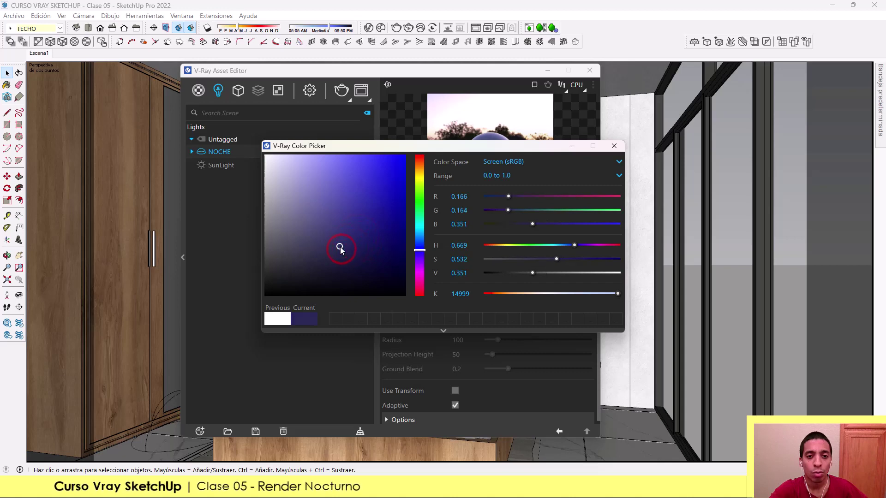
left_click(573, 147)
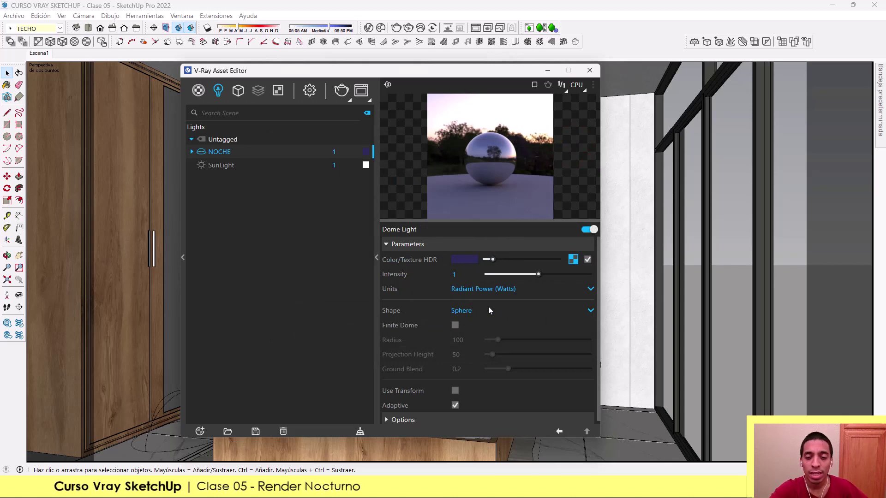
scroll(481, 325, "down", 1)
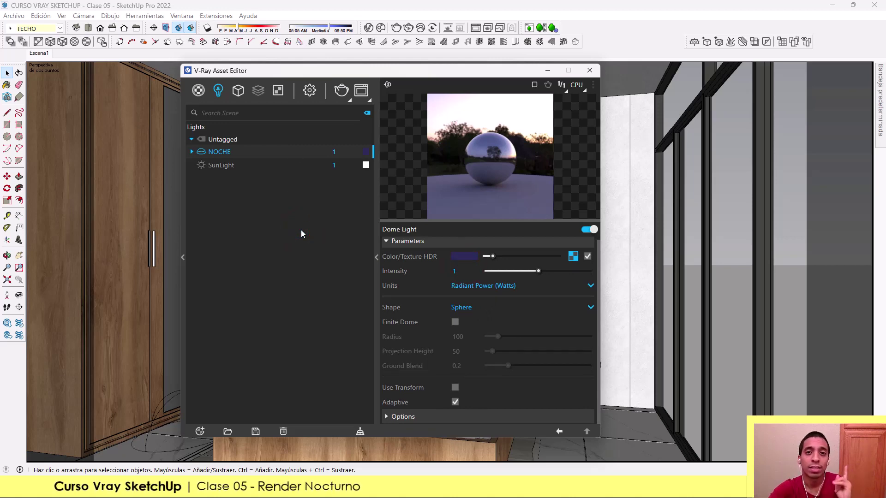
left_click(200, 166)
left_click(265, 210)
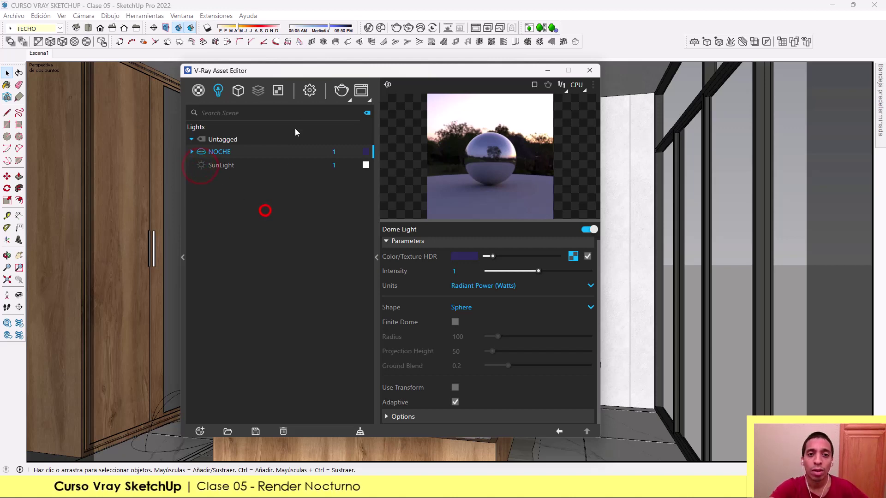
left_click(309, 92)
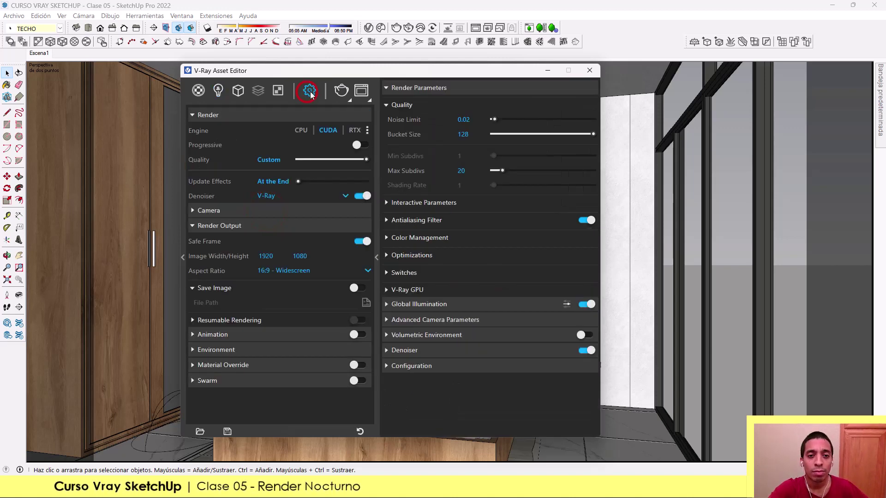
left_click(224, 353)
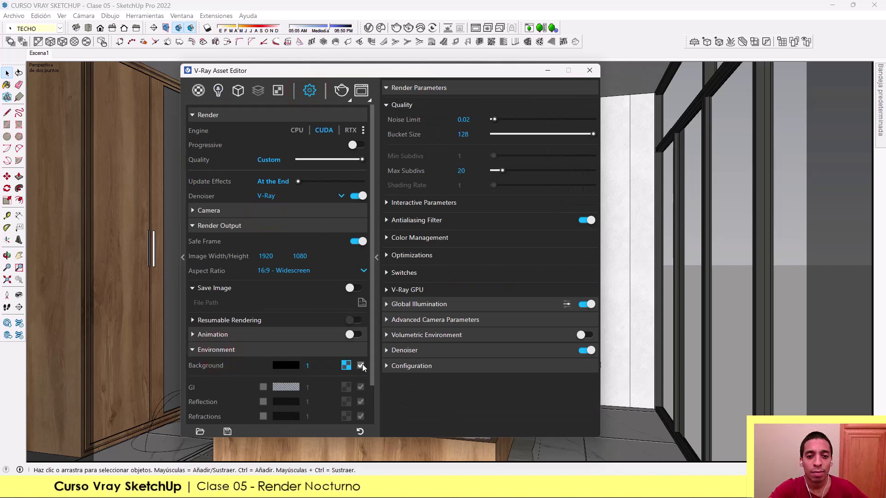
left_click(219, 91)
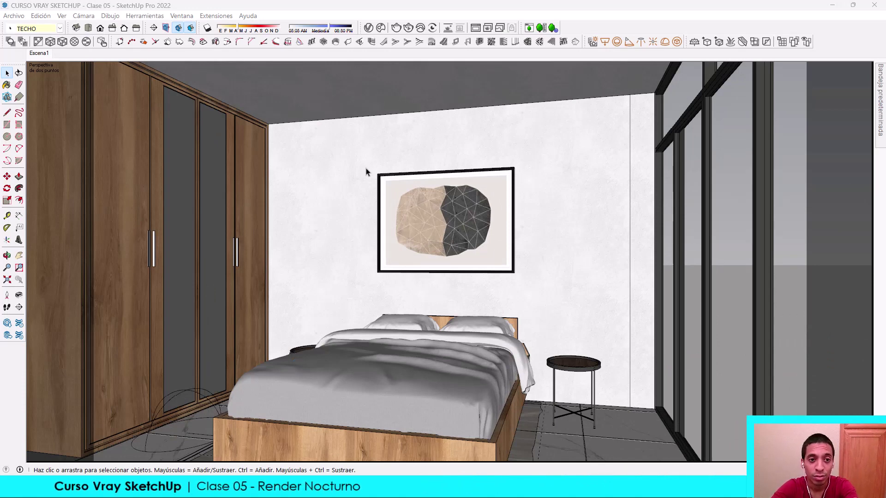
- Search 3D Warehouse for 'dicroicos' and load the white DICROICO downlight into the bedroom
left_click(6, 328)
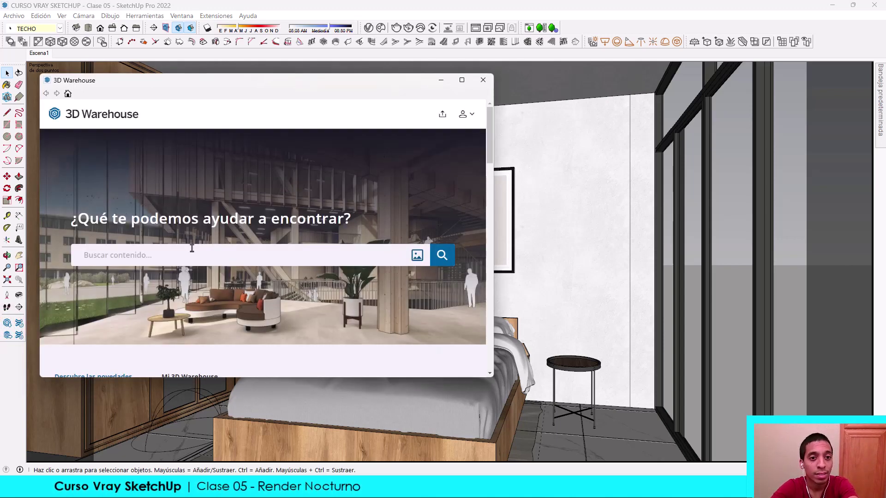
type("dicroicos")
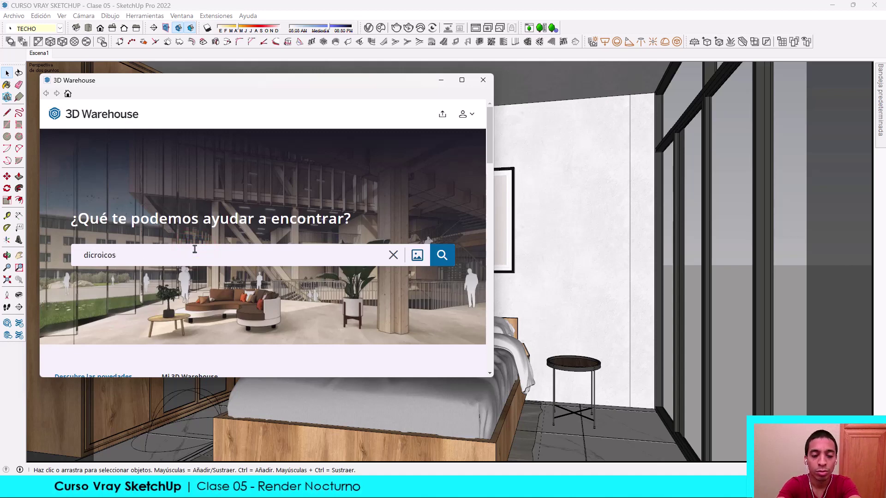
key("Return")
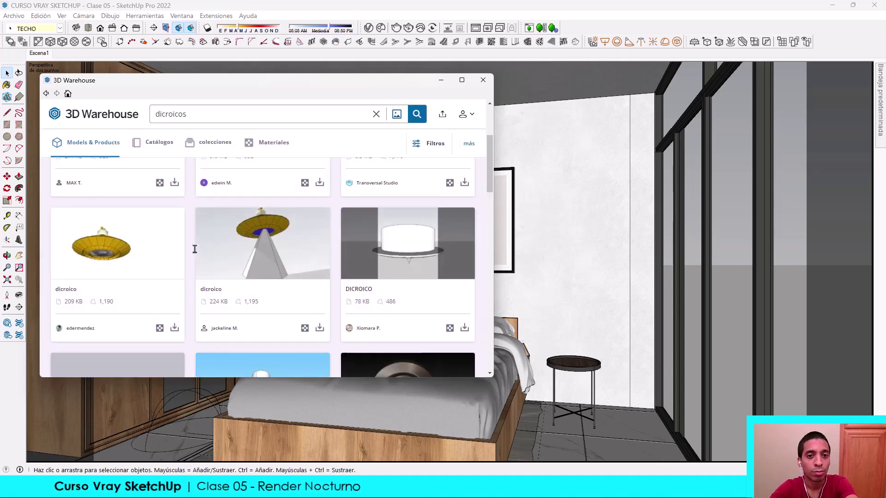
scroll(359, 242, "up", 3)
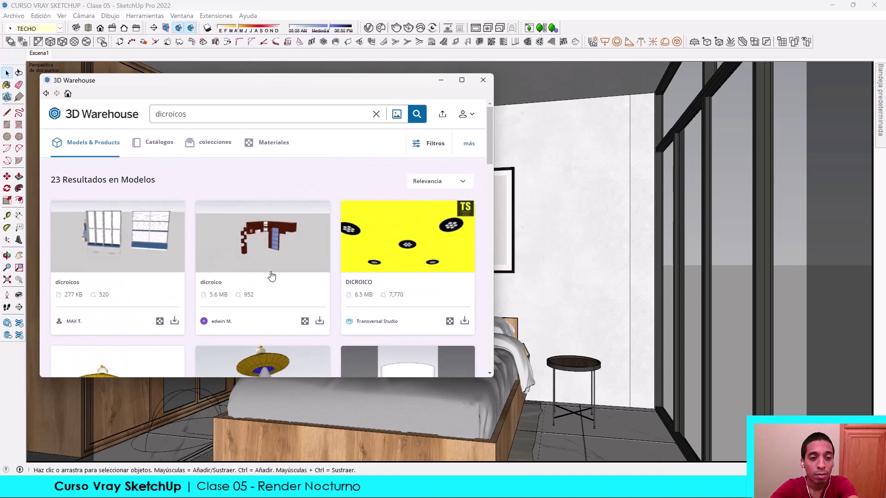
scroll(323, 231, "down", 3)
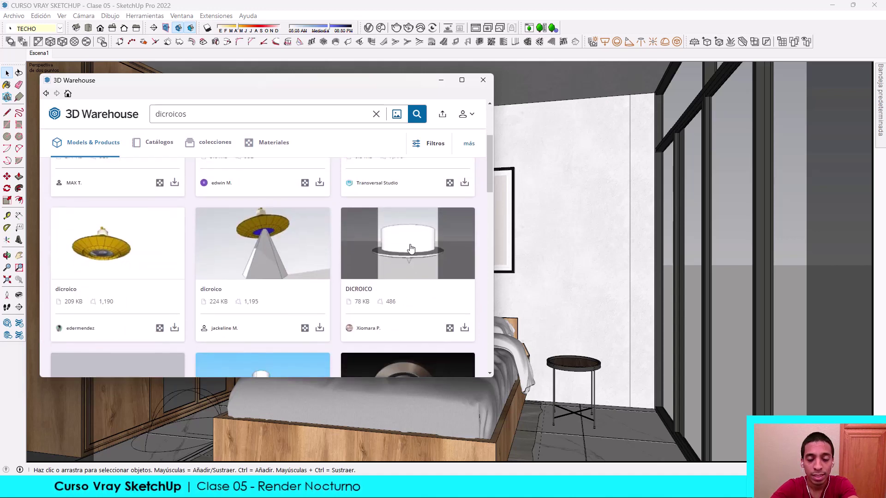
left_click(466, 327)
left_click(246, 253)
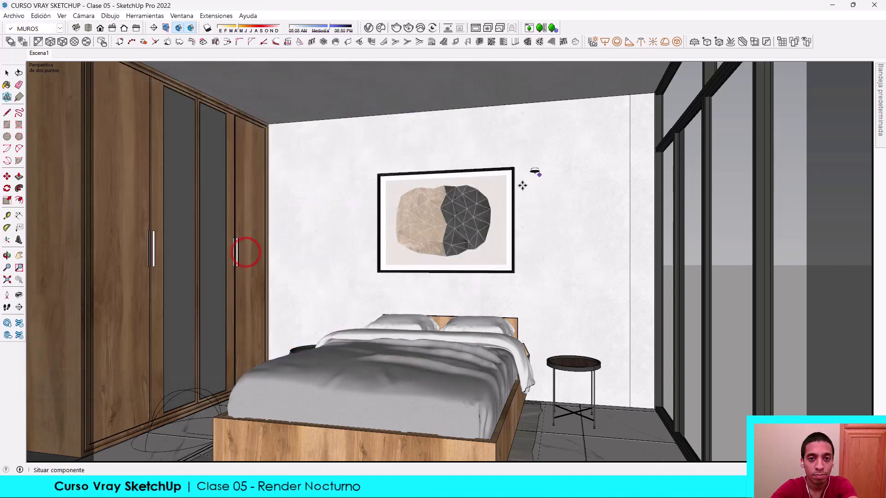
- Drop the DICROICO downlight onto the ceiling above the framed picture
left_click(369, 133)
scroll(379, 136, "up", 3)
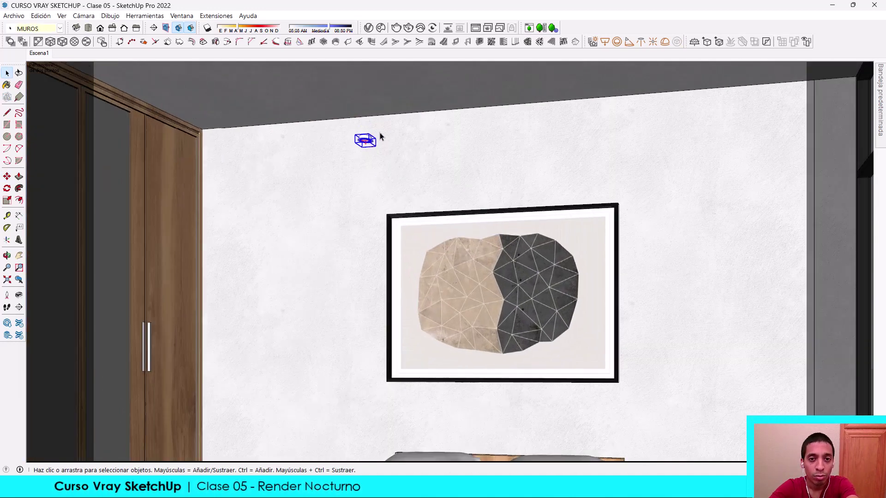
scroll(379, 137, "up", 1)
scroll(382, 138, "up", 1)
scroll(387, 153, "up", 2)
scroll(367, 137, "up", 1)
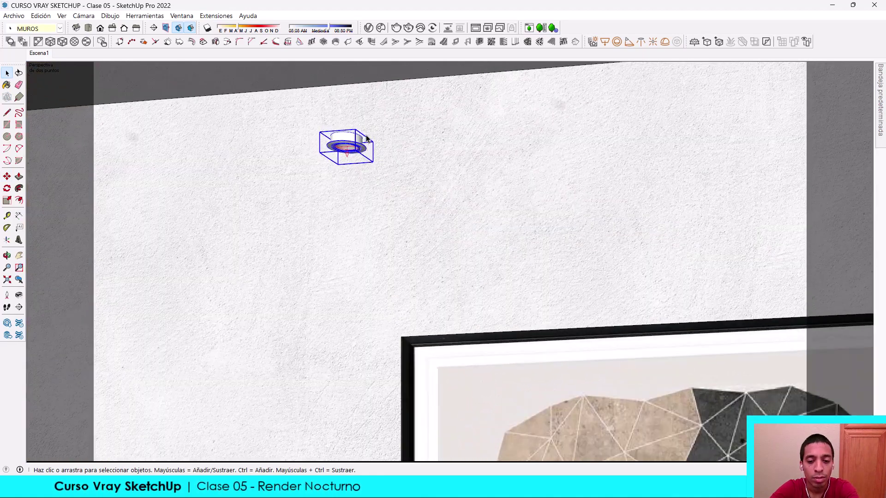
scroll(367, 138, "up", 1)
scroll(364, 144, "up", 1)
scroll(353, 151, "up", 1)
scroll(347, 154, "up", 2)
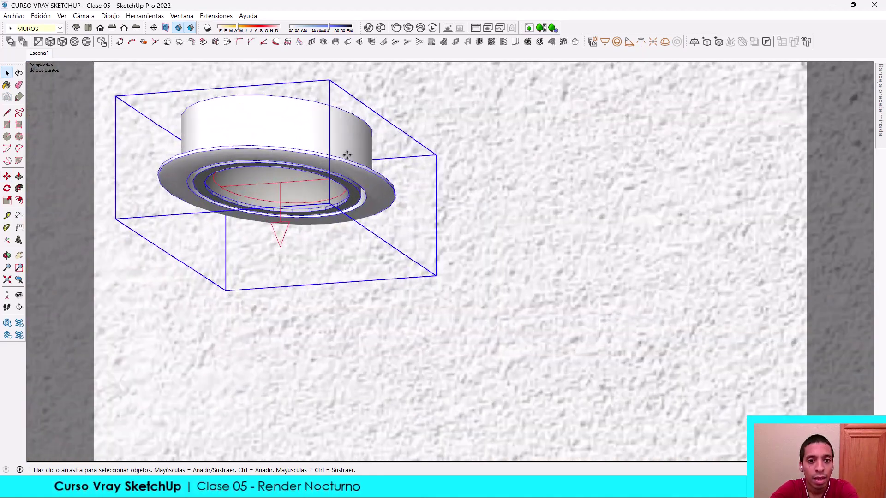
- Move the downlight up so it sits set into the ceiling
key("m")
left_click(345, 158)
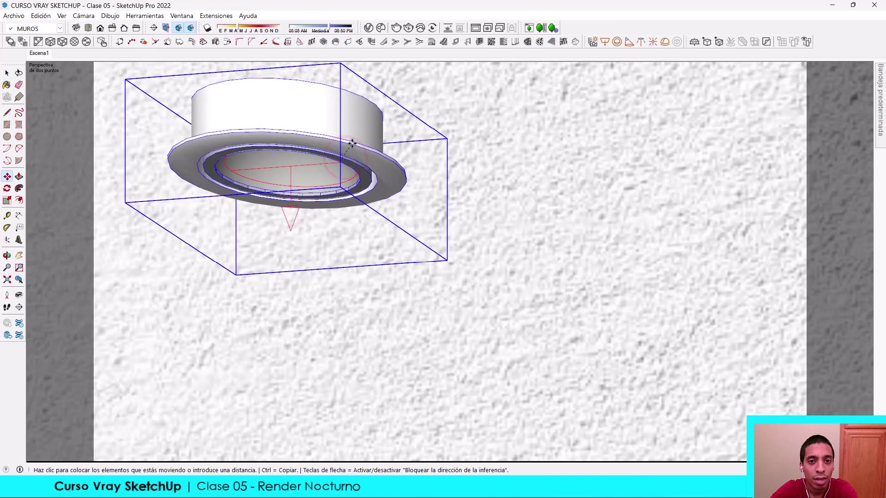
scroll(344, 190, "down", 3)
scroll(355, 191, "down", 2)
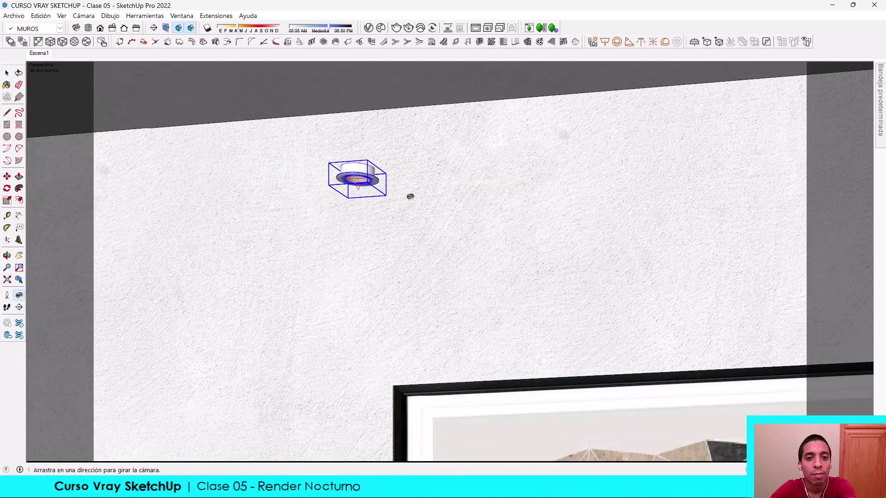
middle_click_drag(409, 189, 351, 100)
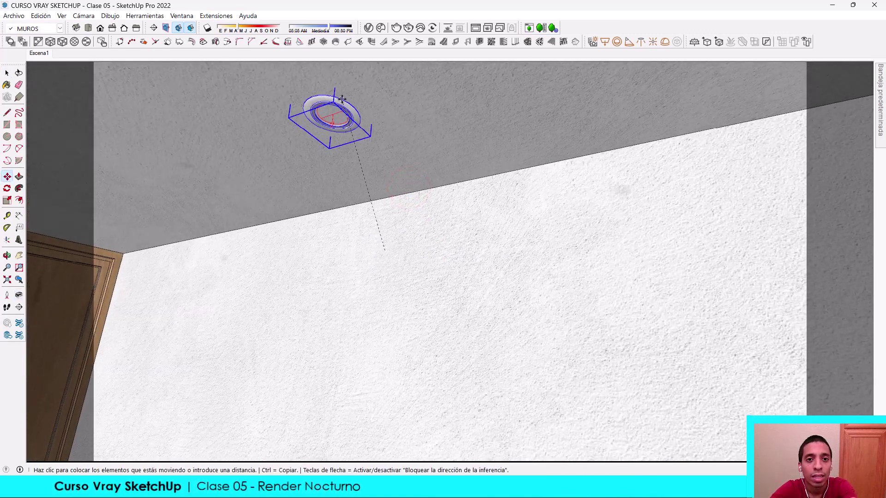
left_click(342, 99)
middle_click_drag(361, 99, 379, 170)
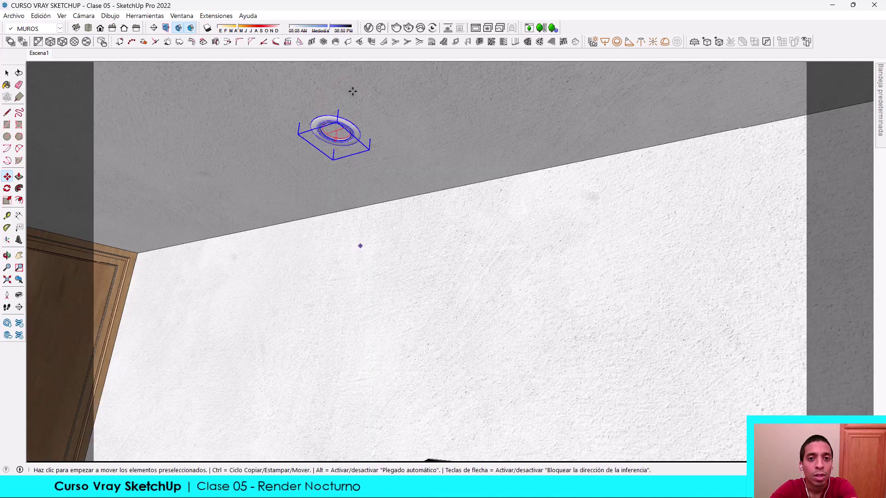
scroll(379, 171, "up", 2)
scroll(362, 166, "up", 1)
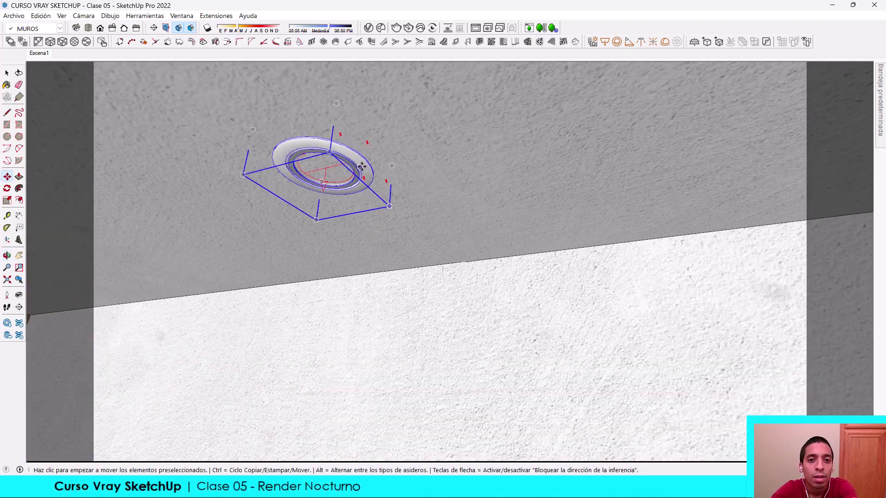
scroll(450, 211, "up", 1)
- Cancel the pending move and open the downlight component for editing
left_click(451, 287)
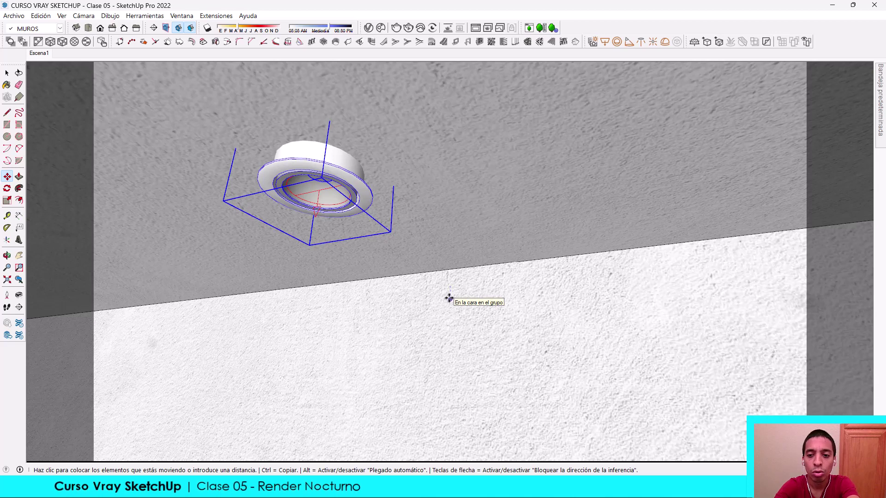
key("Escape")
key("space")
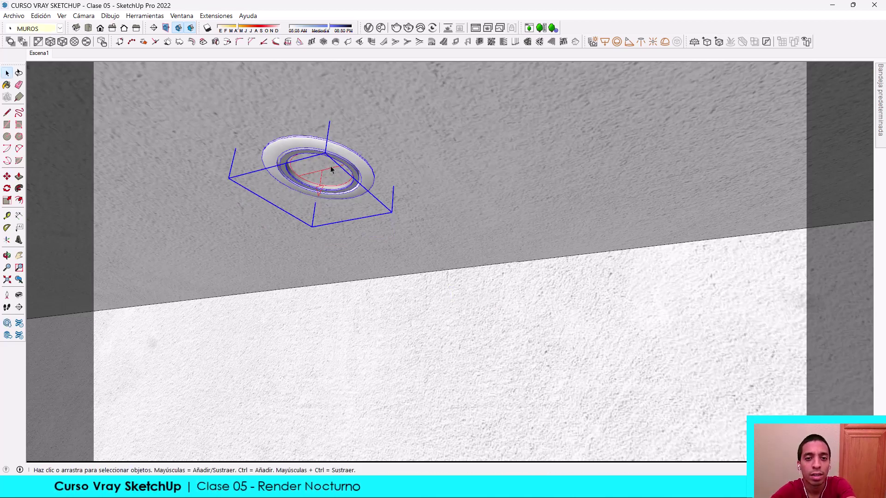
scroll(308, 145, "up", 1)
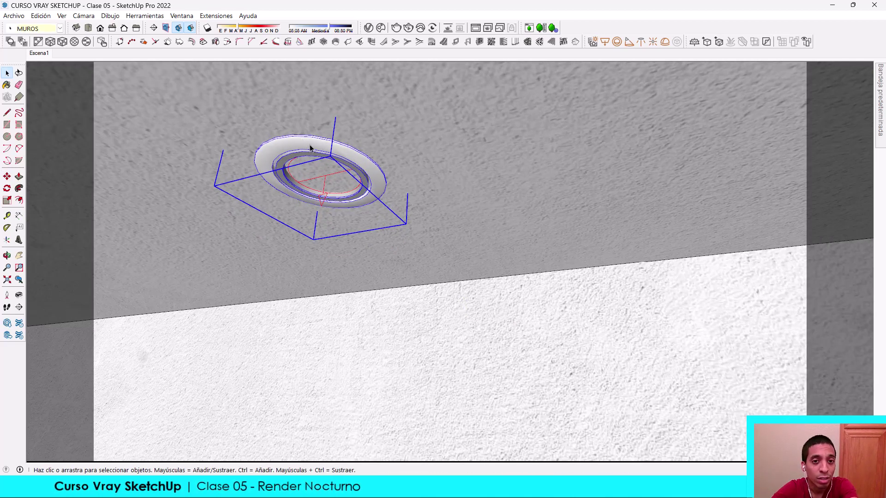
double_click(309, 145)
left_click(325, 179)
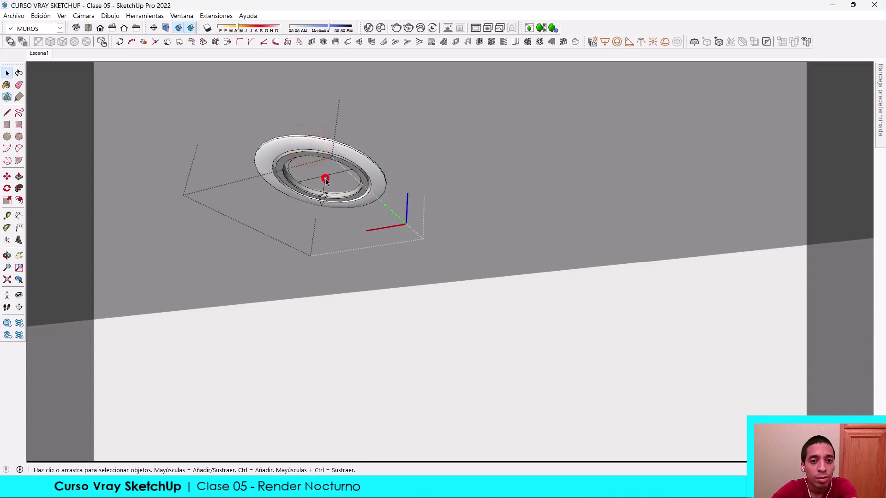
left_click(320, 181)
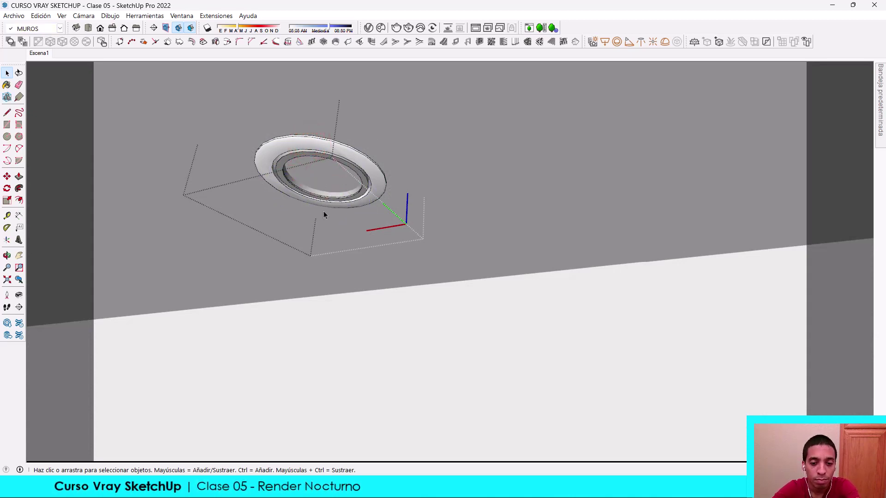
scroll(328, 175, "up", 2)
scroll(323, 177, "up", 2)
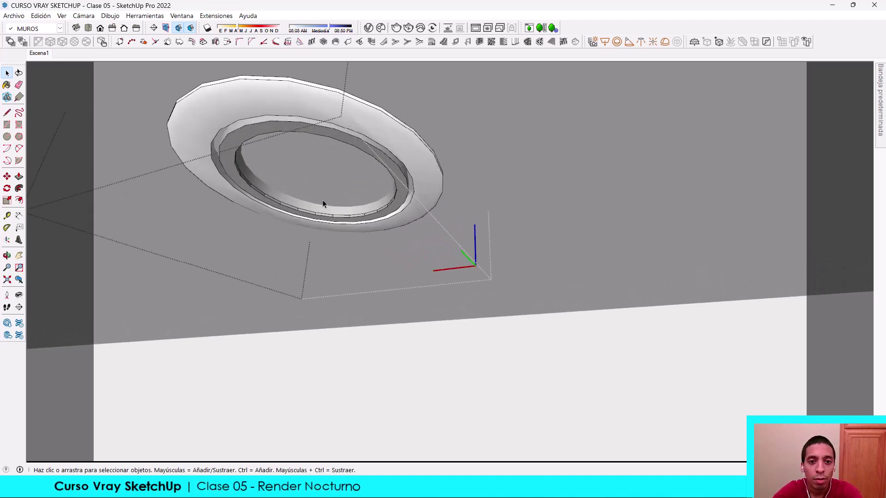
- Try a line across the downlight ring, then open the inner ring group for editing
left_click(300, 206)
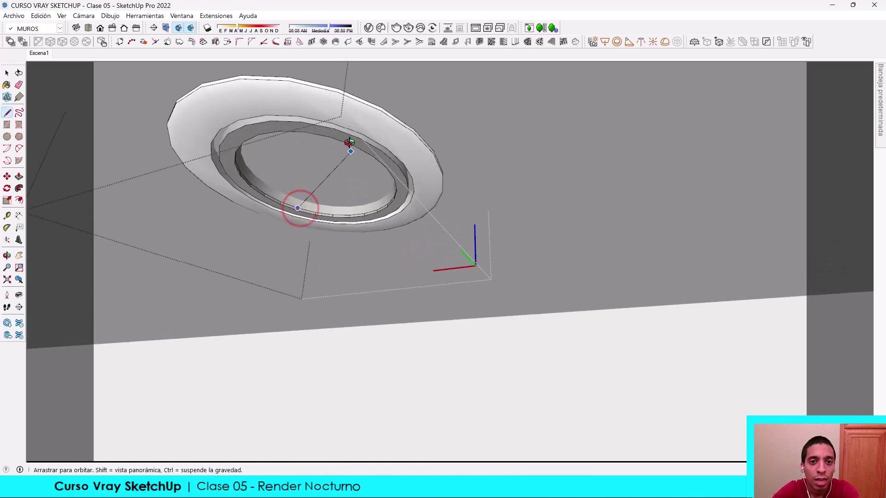
mouse_move(350, 142)
middle_mouse_down()
mouse_move(367, 61)
mouse_move(684, 206)
middle_mouse_up()
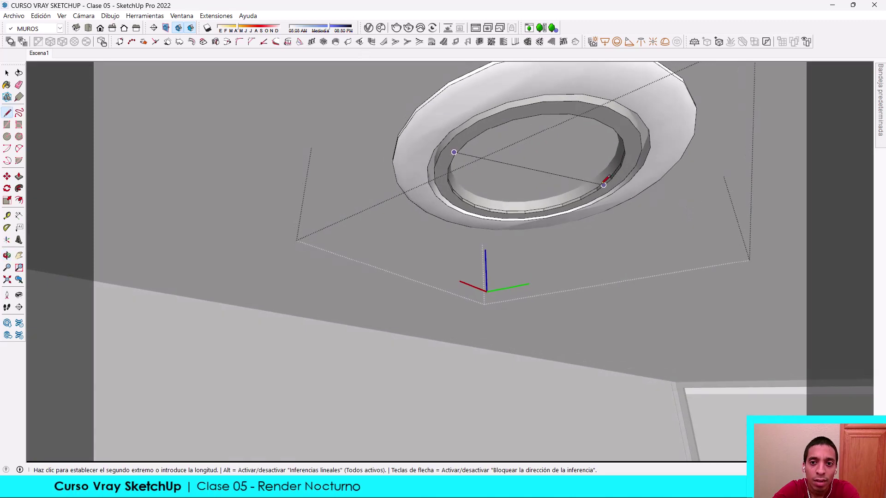
left_click(613, 176)
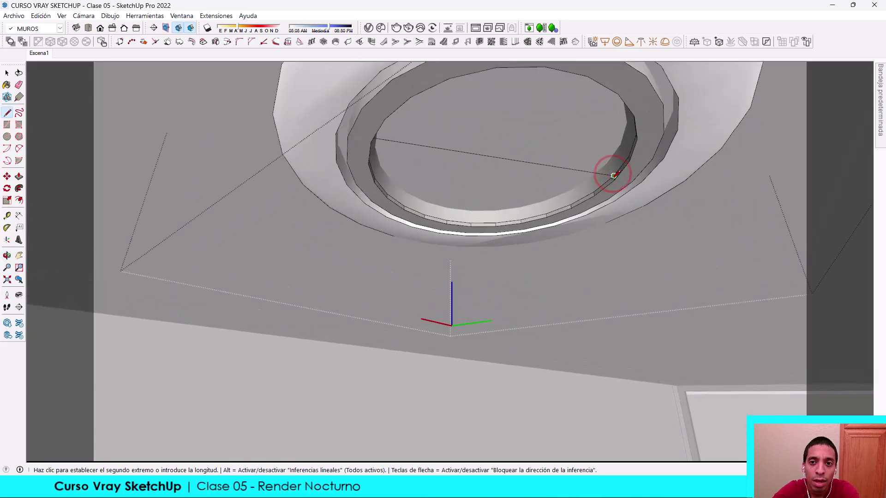
middle_click_drag(578, 182, 369, 172)
key("space")
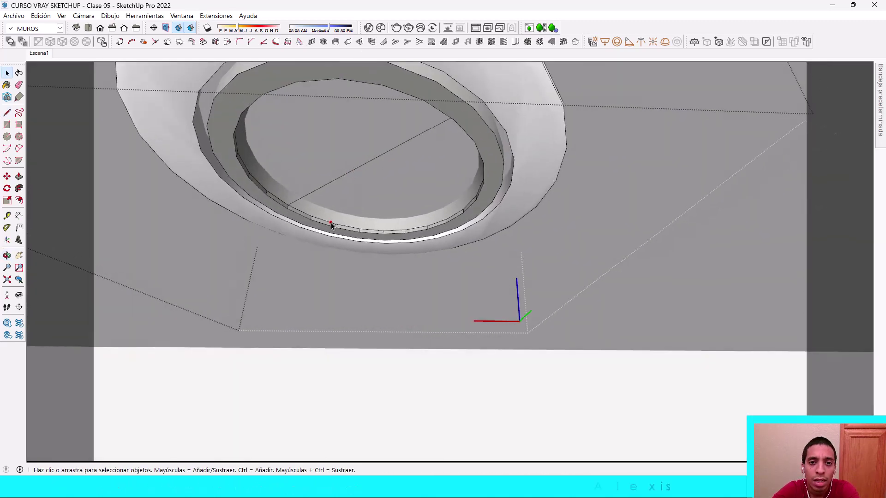
left_click(331, 222)
double_click(308, 212)
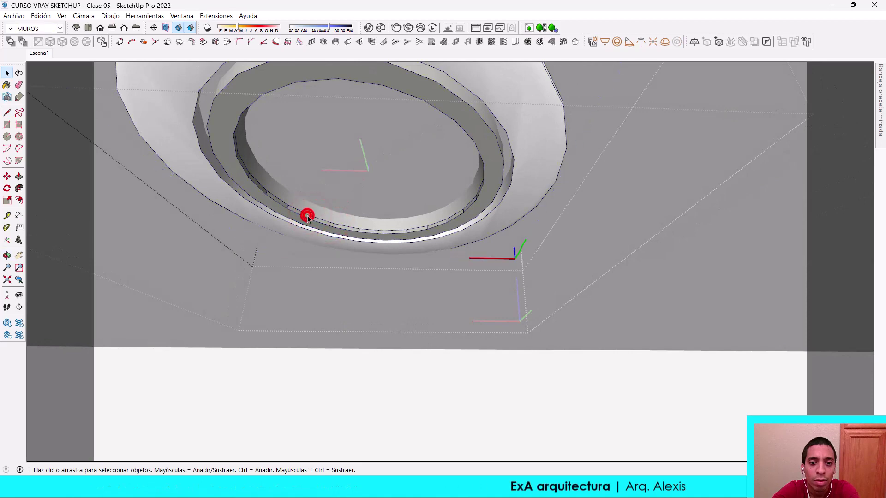
- Draw an edge-to-edge line across the inner circle, then delete it leaving a solid face
key("l")
left_click(304, 212)
mouse_move(304, 213)
middle_mouse_down()
mouse_move(577, 164)
mouse_move(696, 156)
middle_mouse_up()
left_click(655, 174)
key("space")
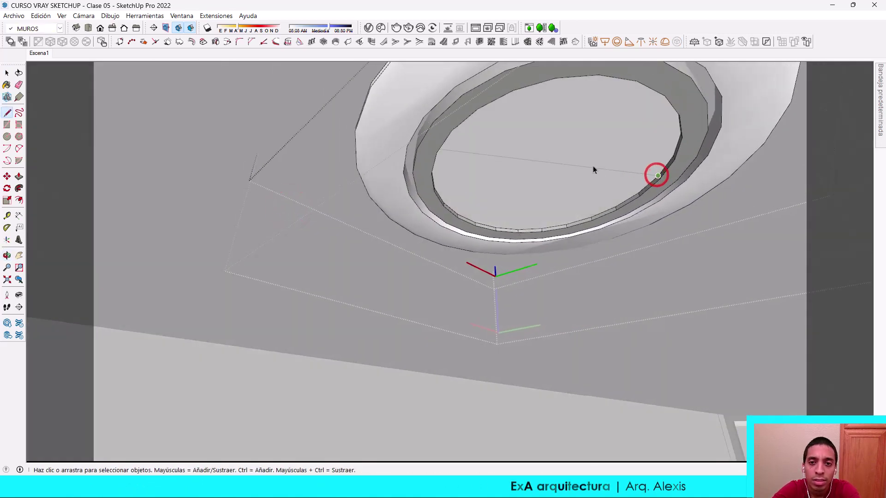
middle_click_drag(593, 166, 395, 149)
left_click(395, 144)
scroll(408, 163, "down", 2)
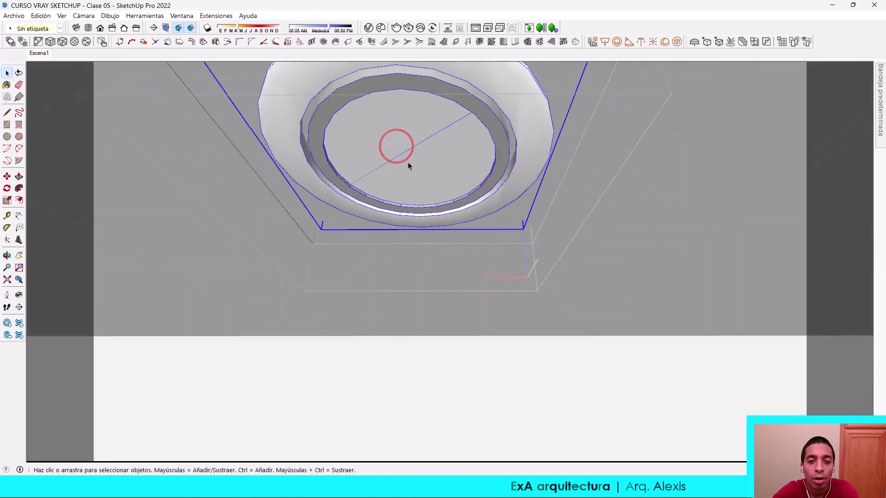
left_click(412, 160)
key("Delete")
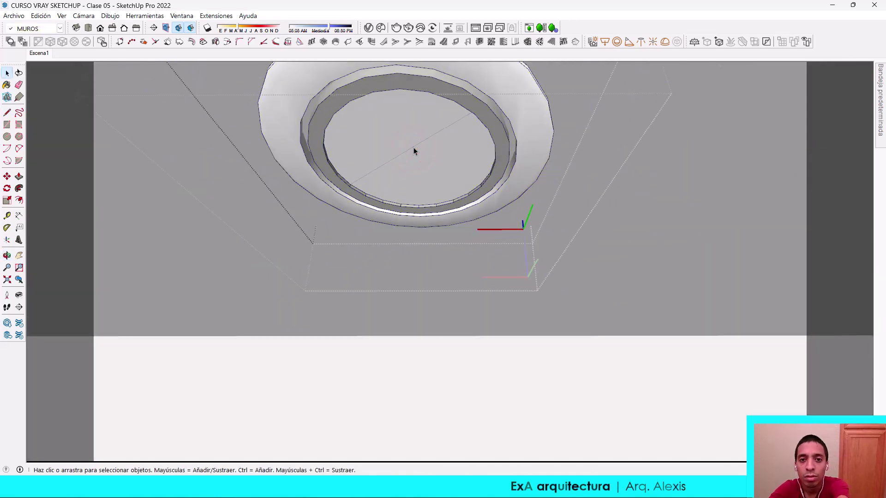
- Close the inner ring and select the outer trim ring's face and edges
left_click(436, 139)
middle_click_drag(424, 167, 478, 147)
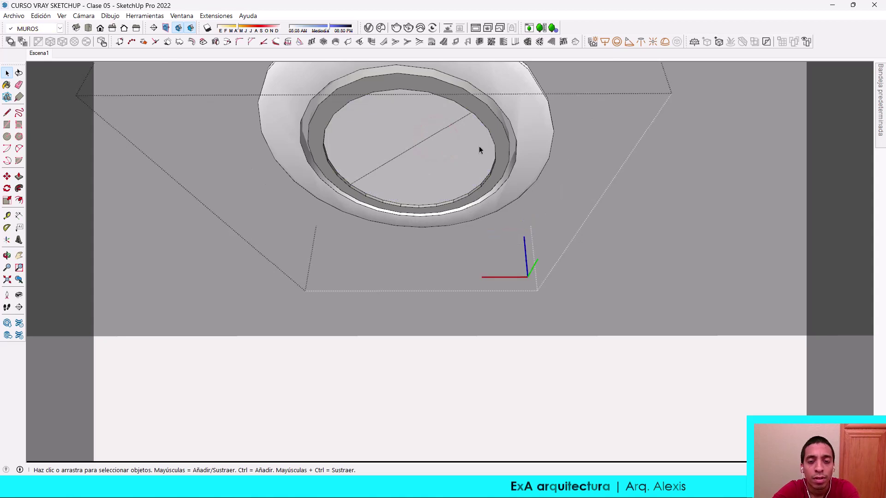
left_click(480, 156)
left_click(467, 159)
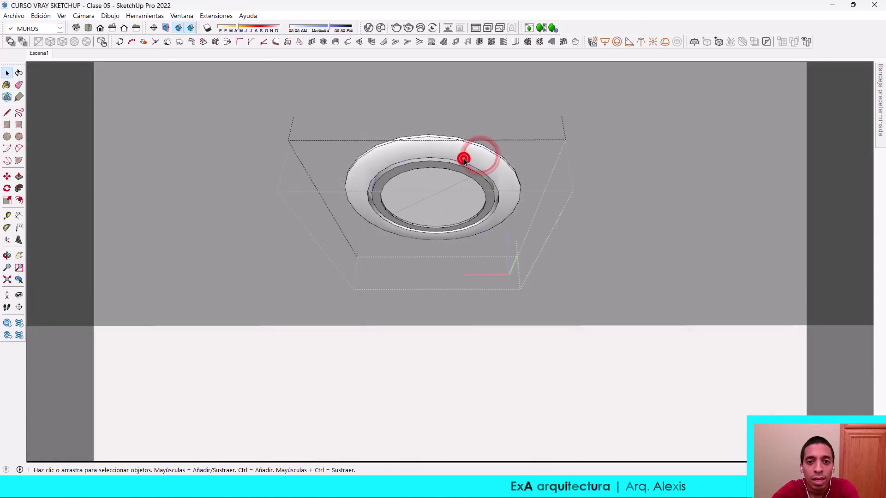
double_click(464, 160)
double_click(465, 161)
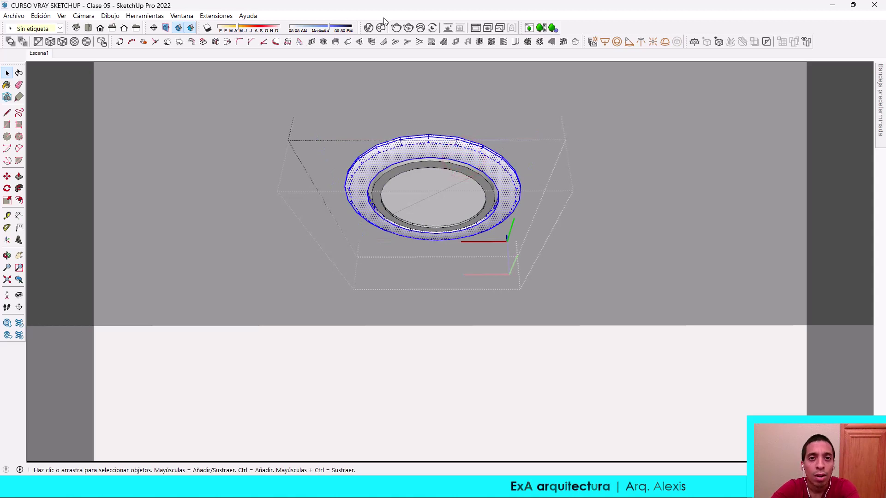
- Paint the downlight's outer ring with the ExA_Aluminio V-Ray material
left_click(369, 27)
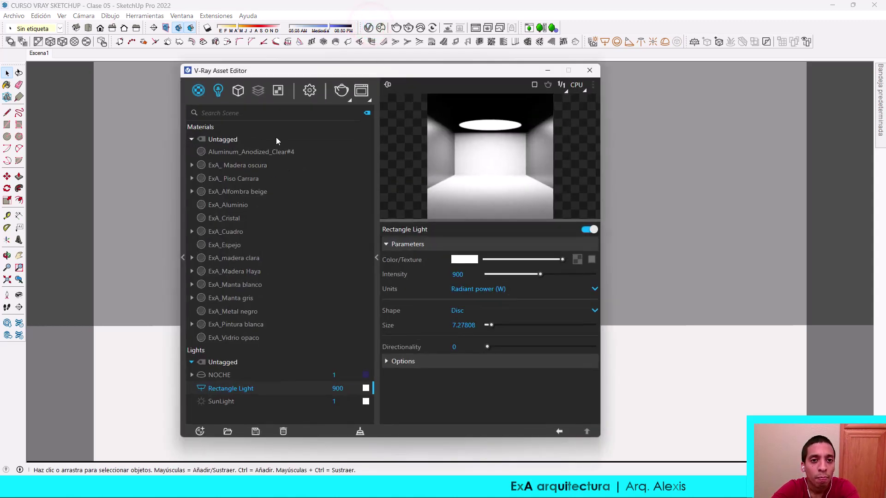
left_click(240, 207)
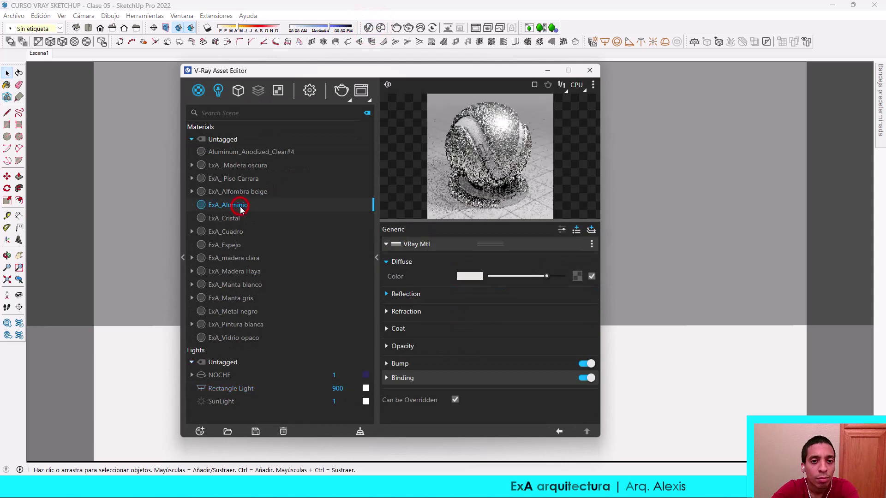
left_click(548, 70)
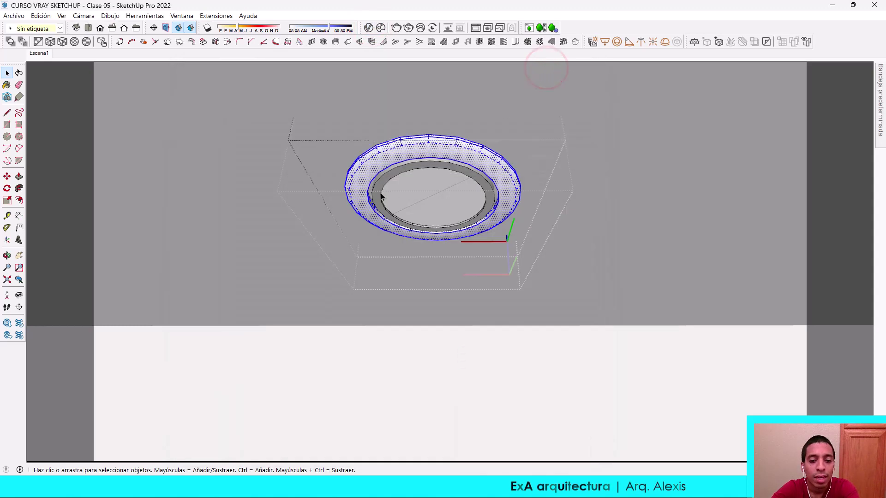
key("b")
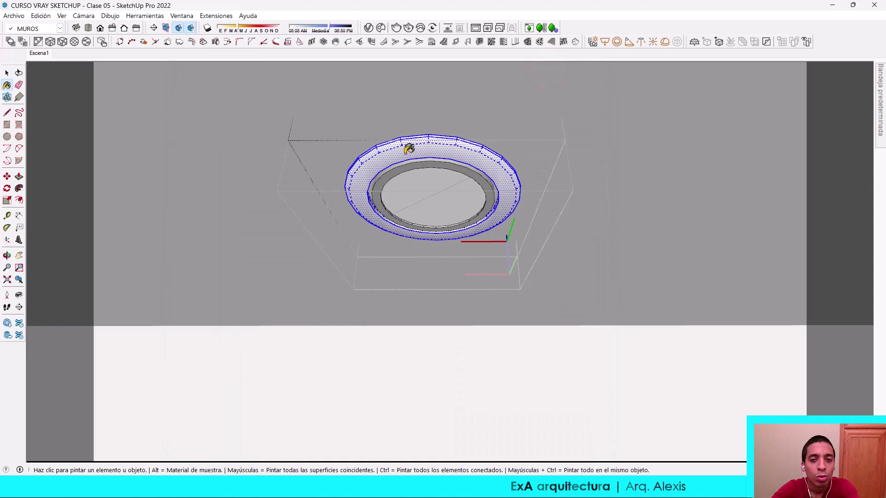
left_click(407, 151)
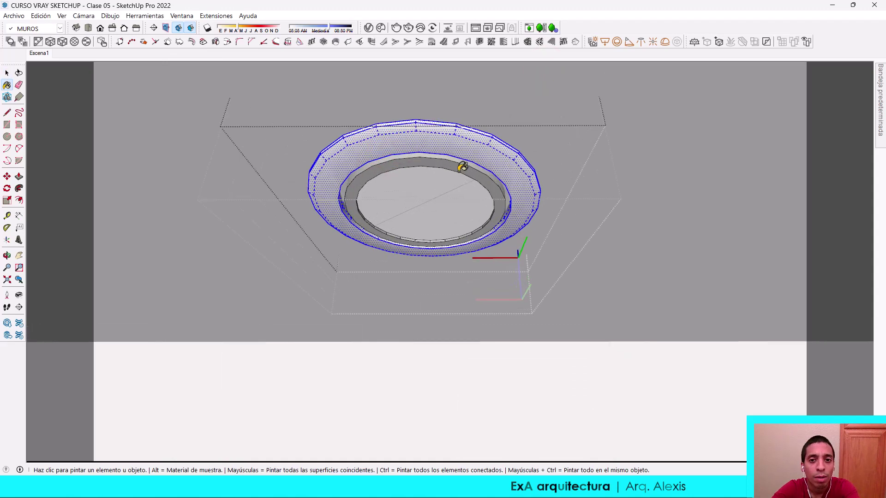
- Paint the downlight's inner band too, then orbit to check the painted fixture
scroll(459, 166, "up", 1)
key("space")
double_click(451, 169)
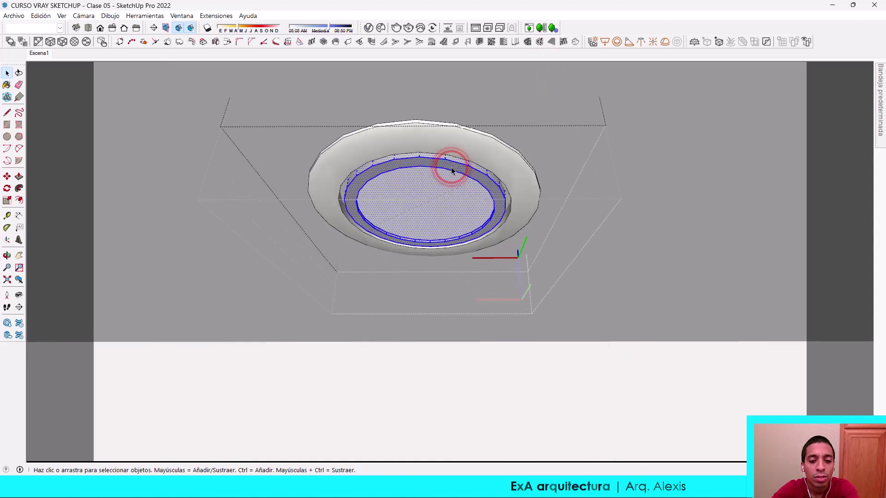
key("b")
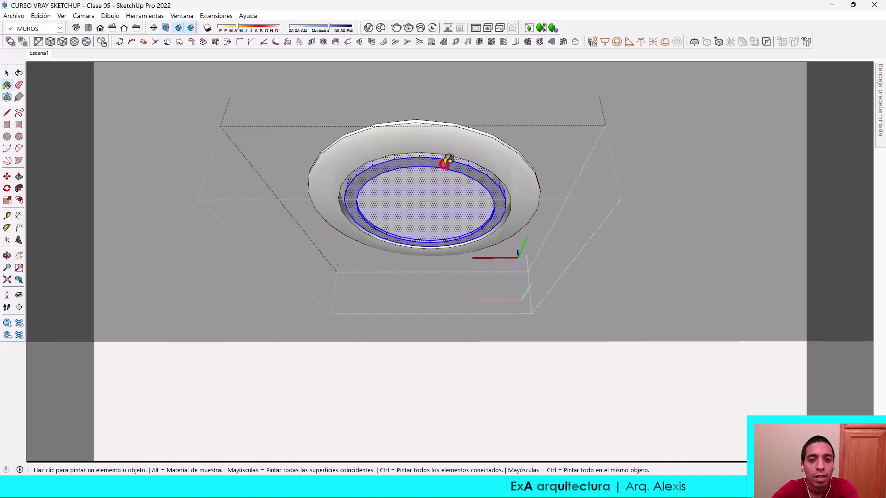
left_click(447, 162)
mouse_move(506, 213)
middle_mouse_down()
mouse_move(416, 178)
mouse_move(355, 181)
mouse_move(511, 206)
middle_mouse_up()
middle_click_drag(465, 182, 391, 158)
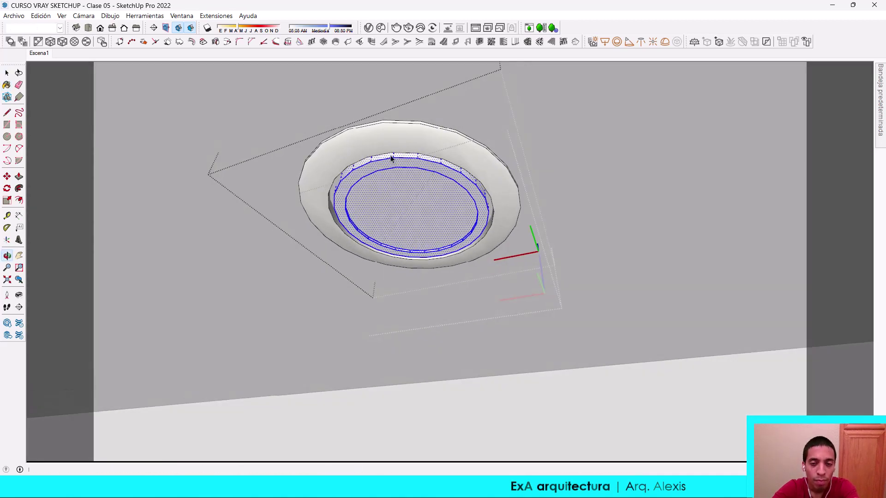
key("Escape")
mouse_move(480, 251)
middle_mouse_down()
mouse_move(456, 242)
mouse_move(438, 172)
middle_mouse_up()
scroll(436, 213, "up", 3)
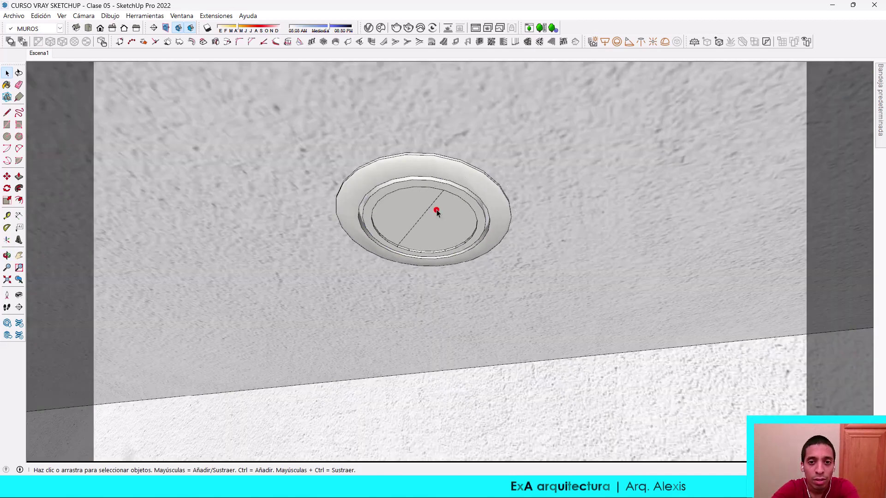
- Delete the stray diagonal line across the downlight's lens and exit the component
double_click(436, 212)
left_click(425, 214)
key("Delete")
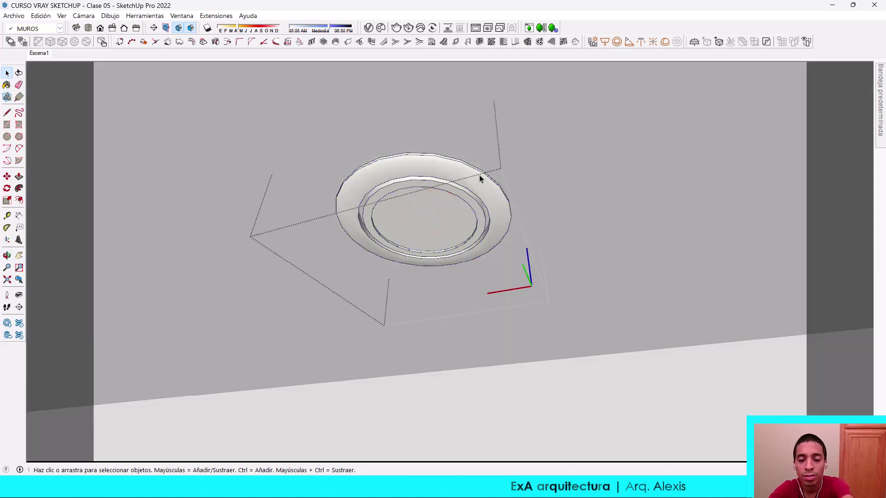
left_click(511, 144)
left_click(442, 211)
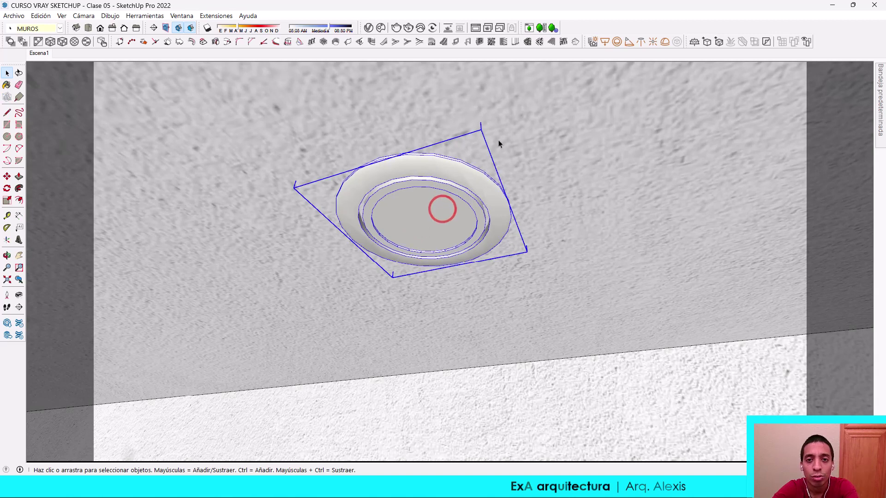
- Delete the unused Aluminum_Anodized_Clear#4 material and start creating a new V-Ray asset
left_click(369, 29)
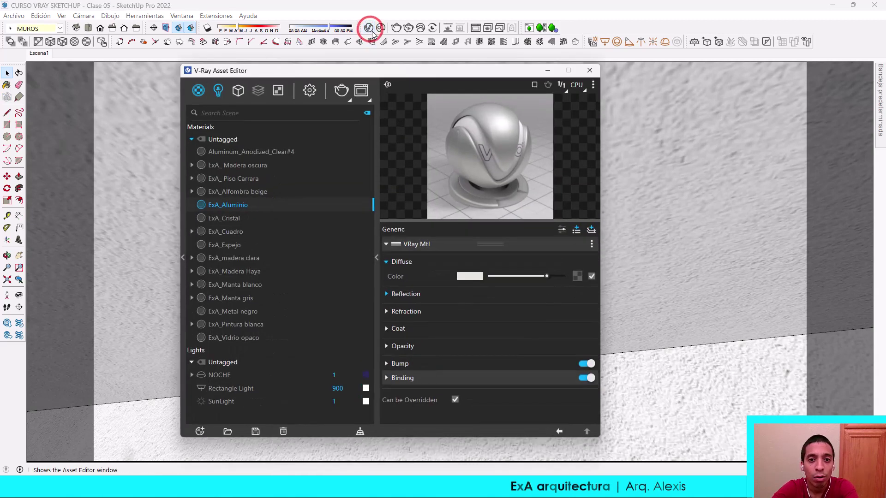
left_click(247, 152)
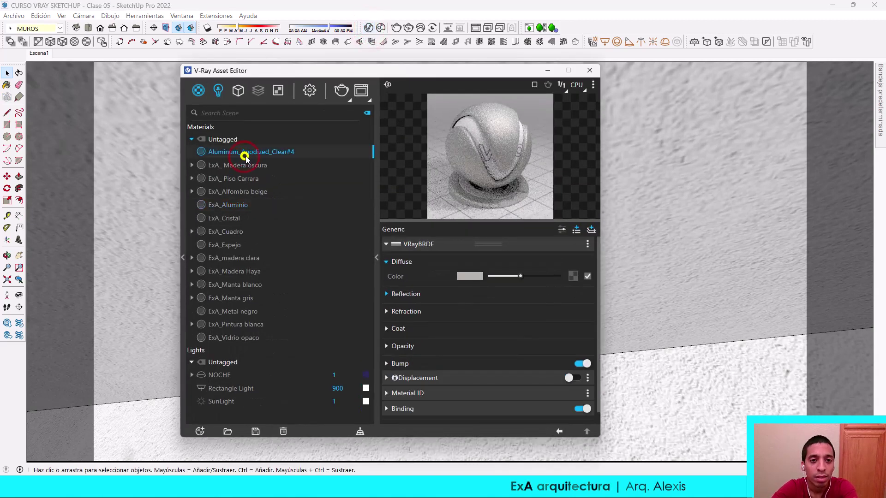
right_click(244, 157)
left_click(267, 264)
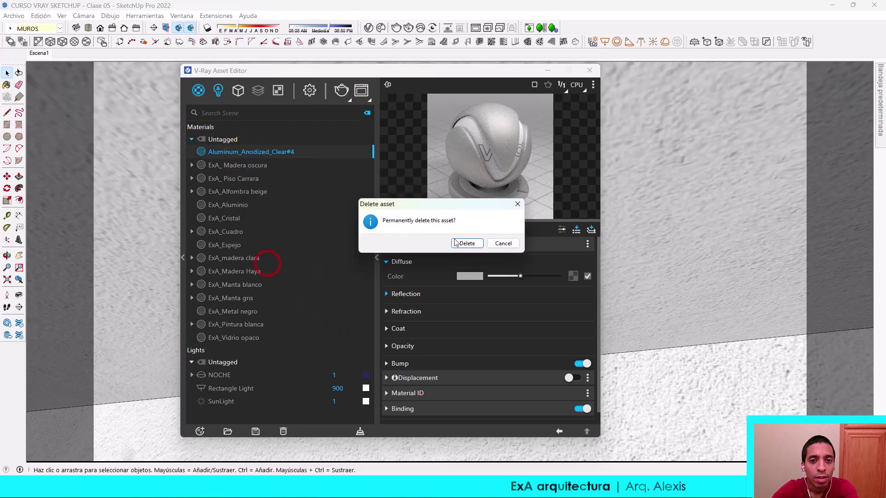
left_click(474, 245)
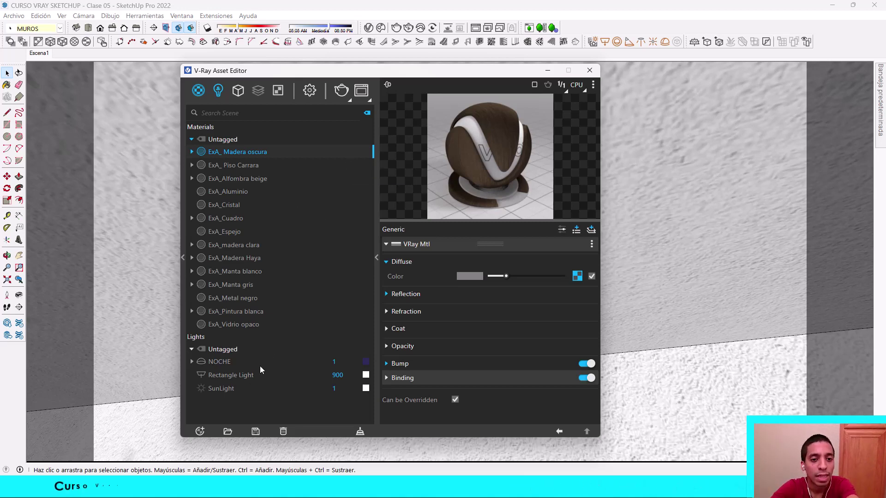
left_click(200, 432)
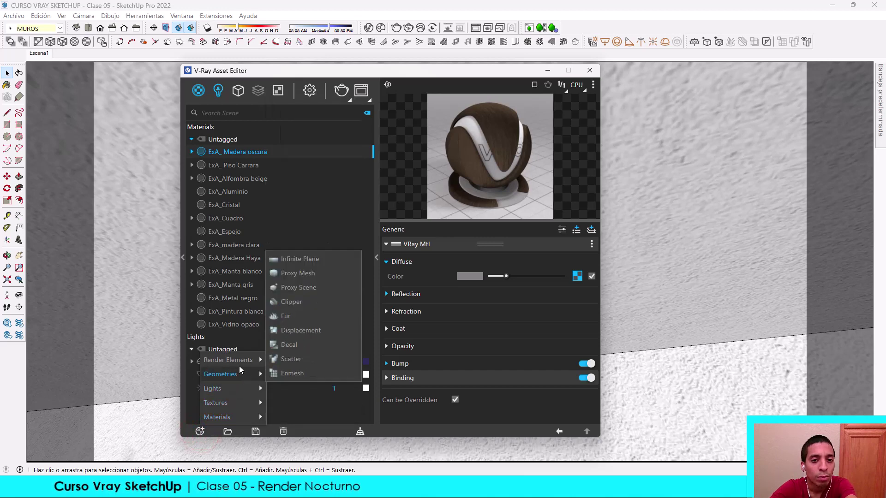
mouse_move(217, 416)
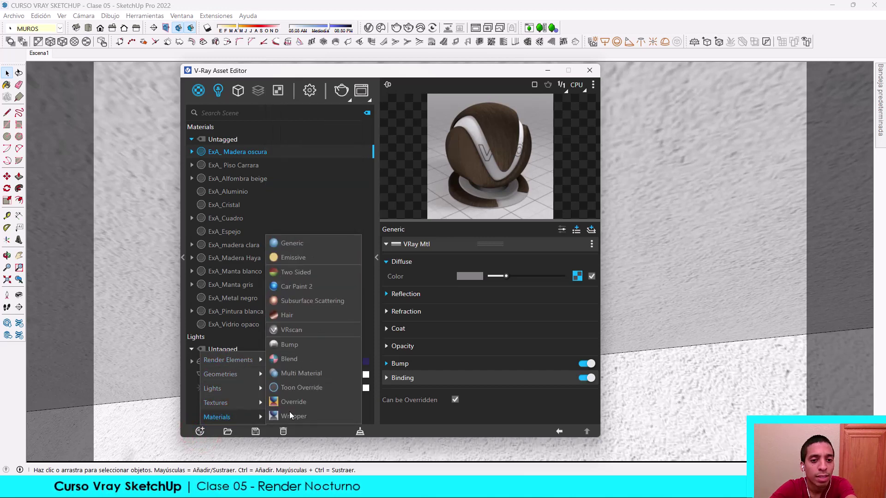
- Create a new Emissive material and rename it 'ExA_LUZ ENCENDIDA'
left_click(306, 258)
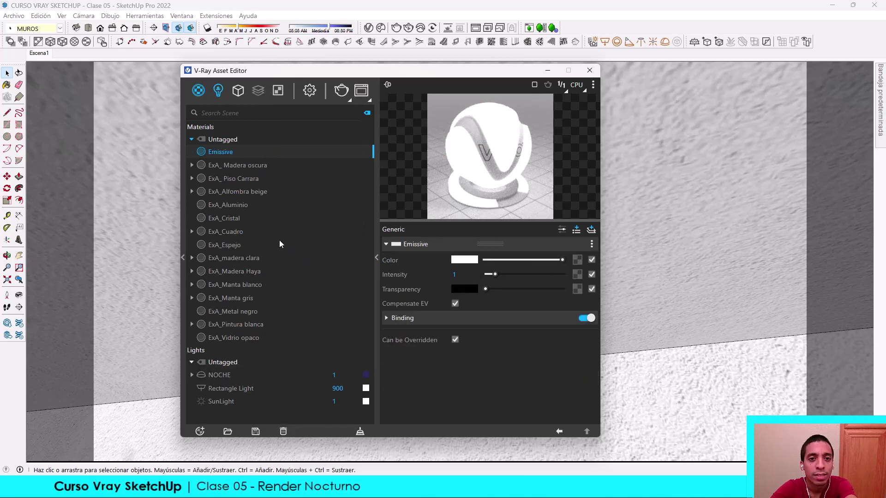
right_click(222, 152)
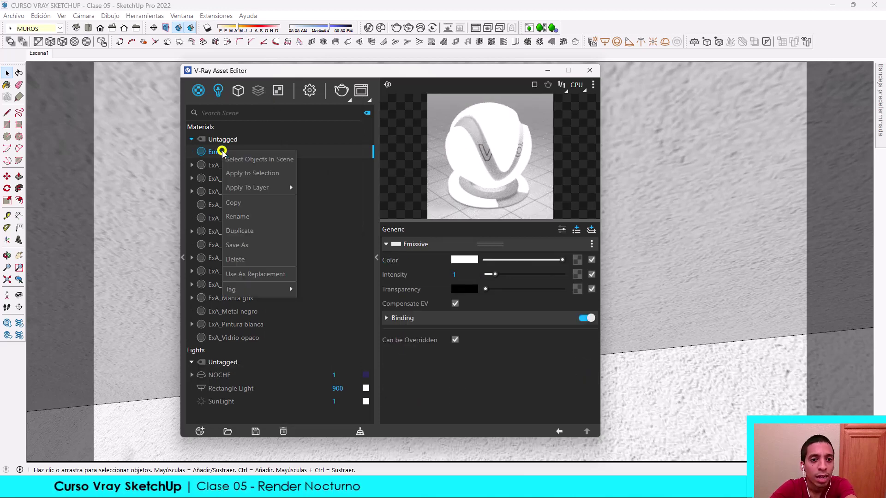
left_click(253, 215)
key("BackSpace")
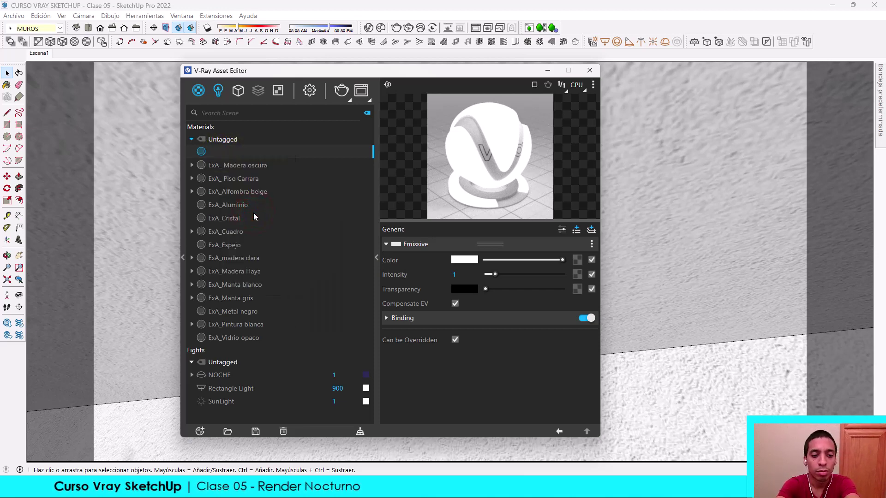
type("Ex")
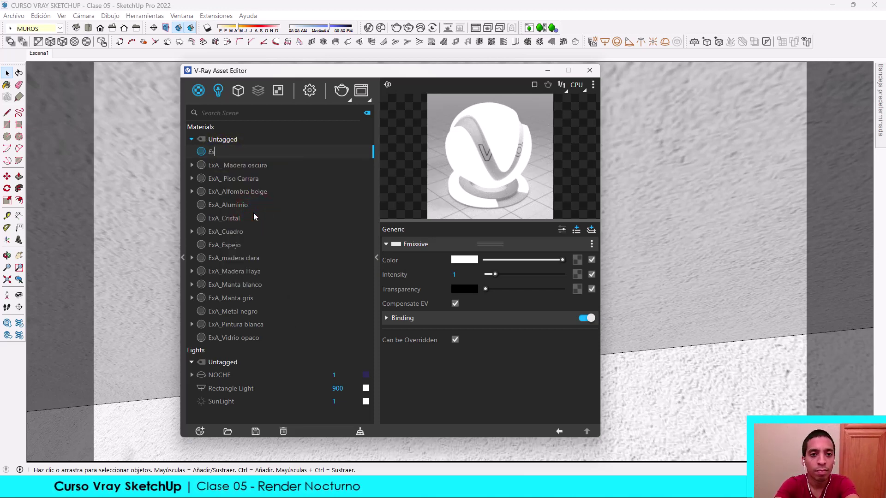
type("A_")
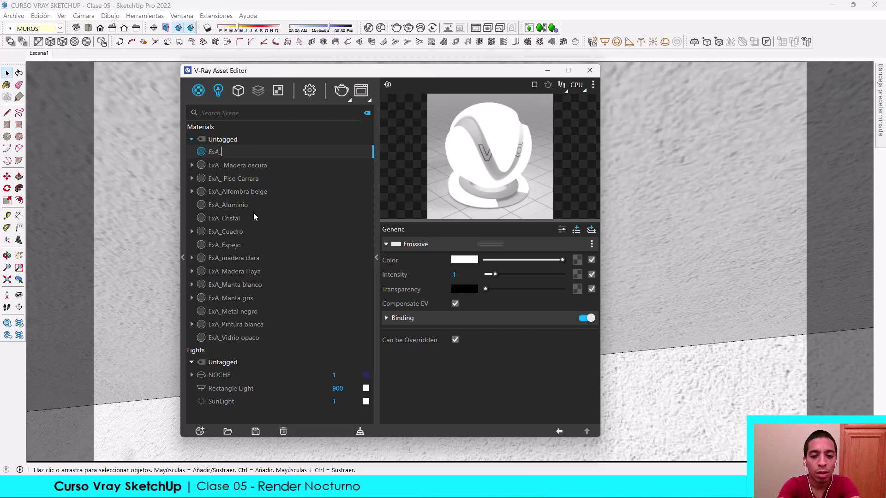
type("LUZ ENC")
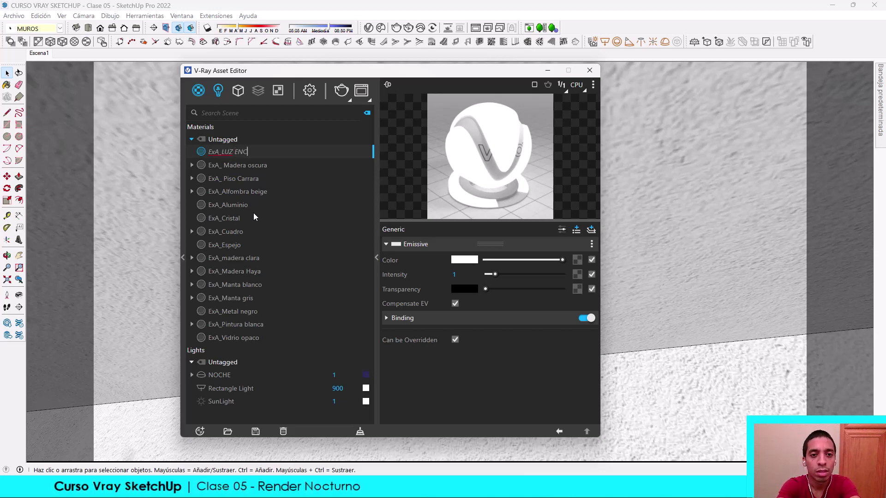
type("ENDIDA")
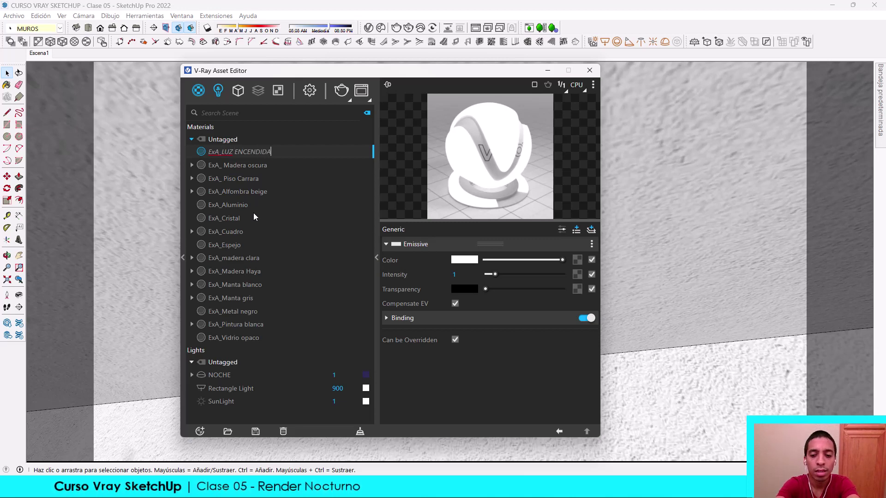
key("Return")
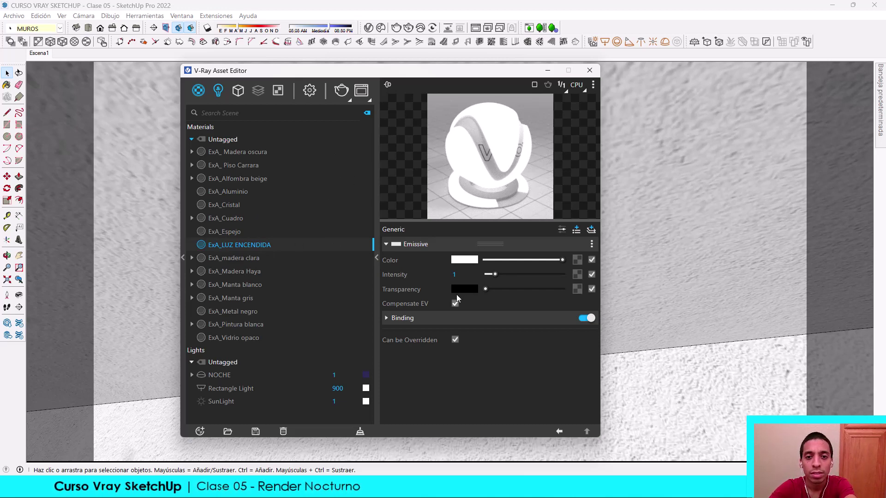
- Warm the emission colour to a 3000 K orange colour temperature
left_click(471, 262)
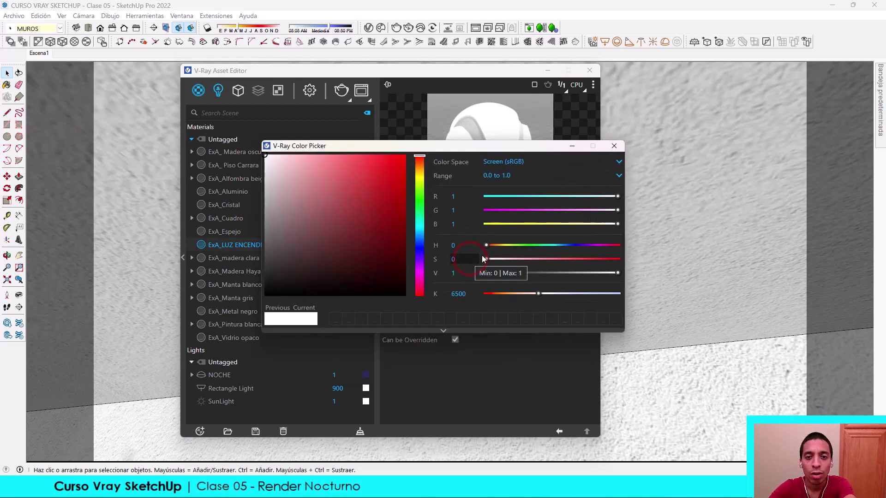
left_click_drag(522, 151, 428, 197)
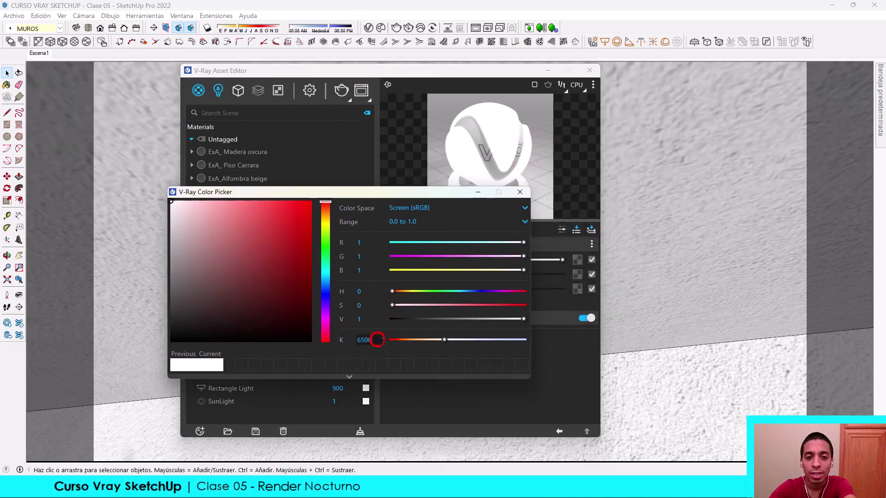
left_click(444, 340)
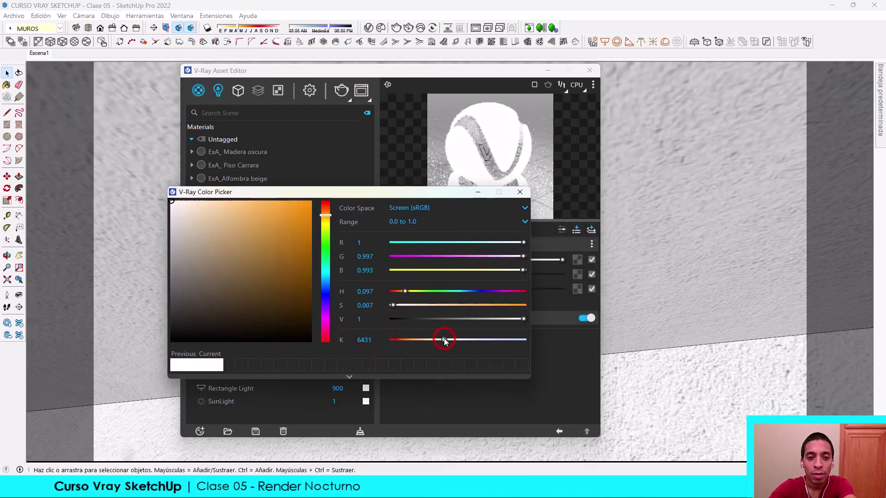
double_click(357, 342)
type("2500")
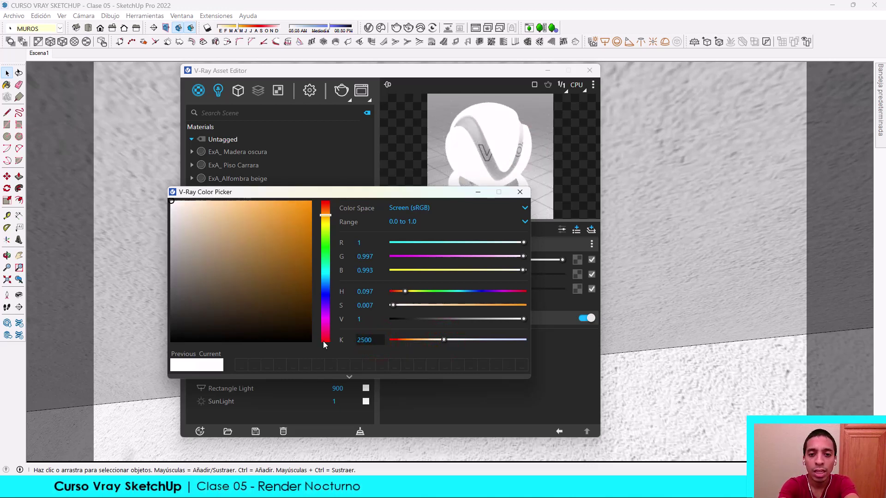
key("Return")
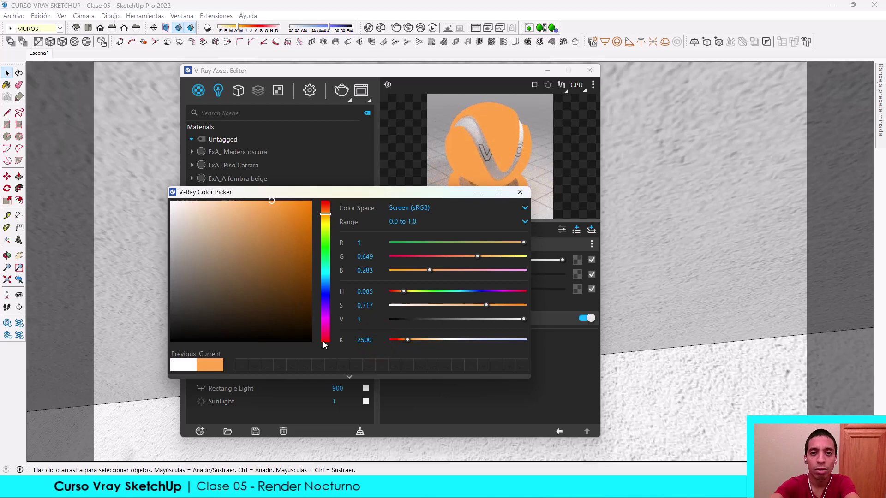
left_click(376, 340)
type("3000")
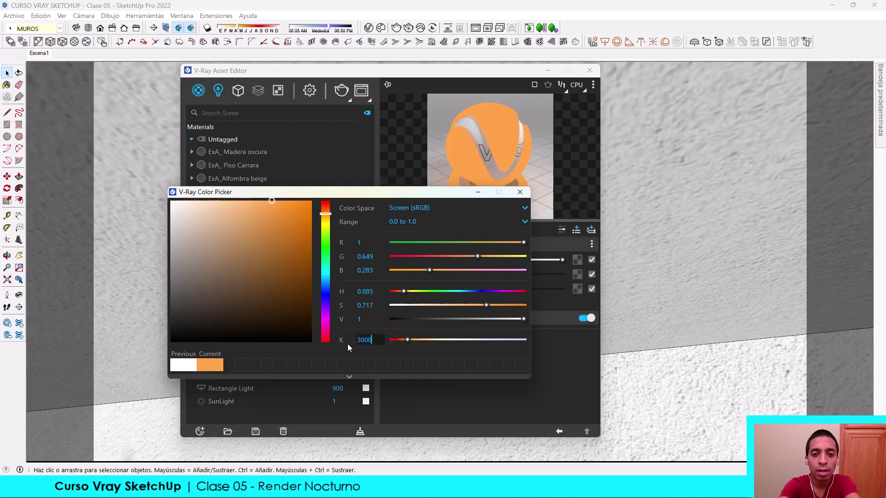
key("Return")
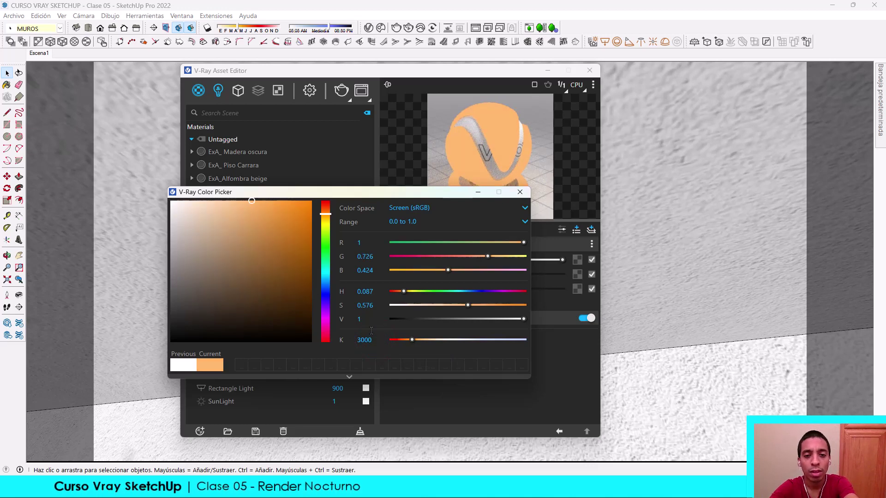
left_click(478, 193)
- Set the ExA_LUZ ENCENDIDA emissive intensity to 5
left_click(464, 275)
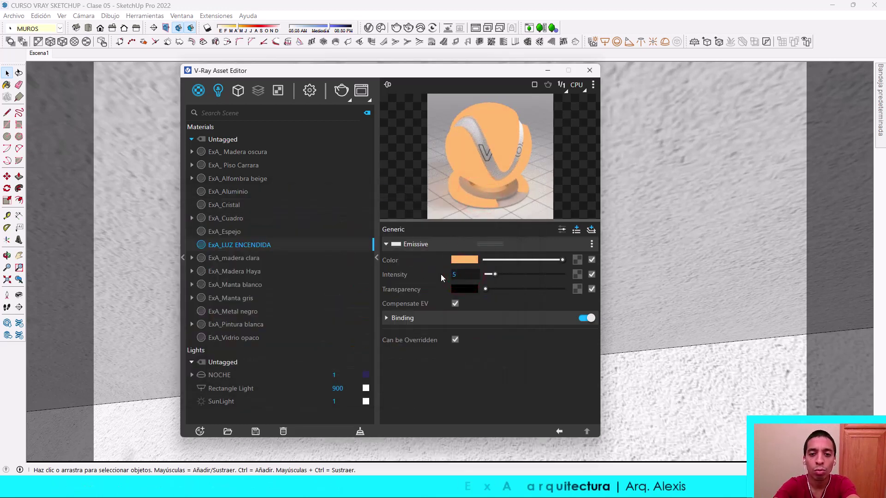
type("5")
key("Return")
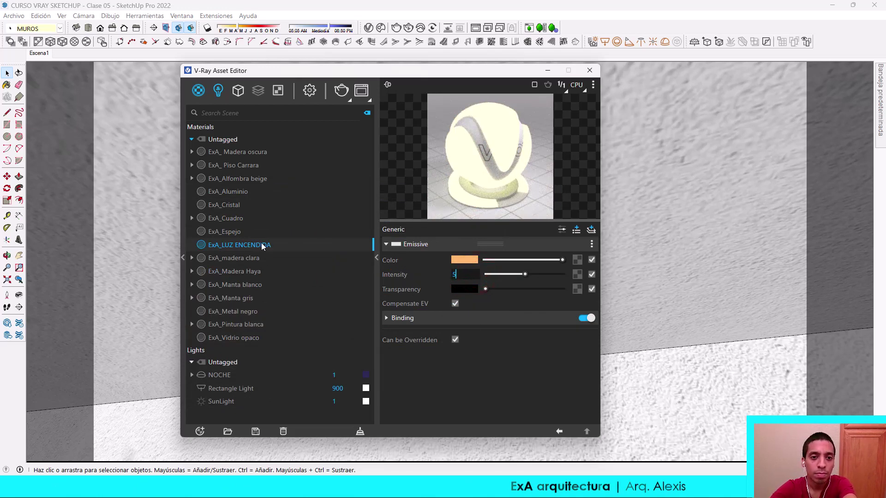
left_click(239, 249)
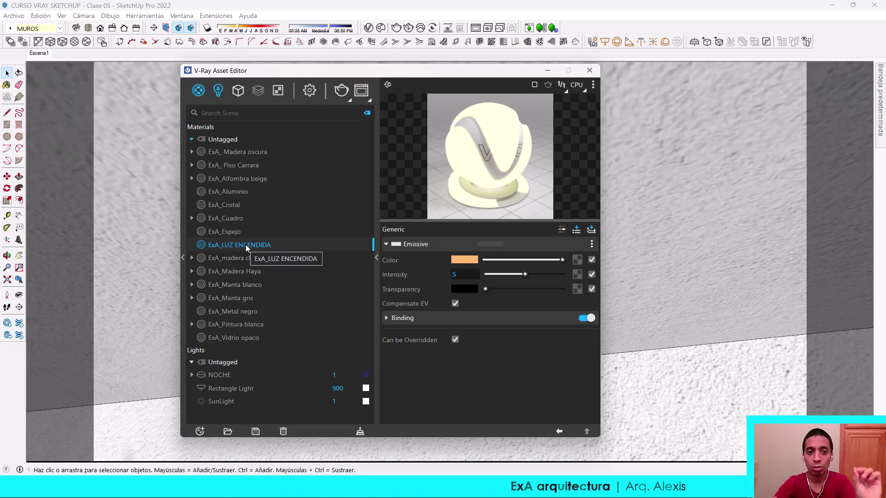
- Duplicate ExA_LUZ ENCENDIDA and rename the copy 'ExA_LUZ APAGADO'
right_click(245, 248)
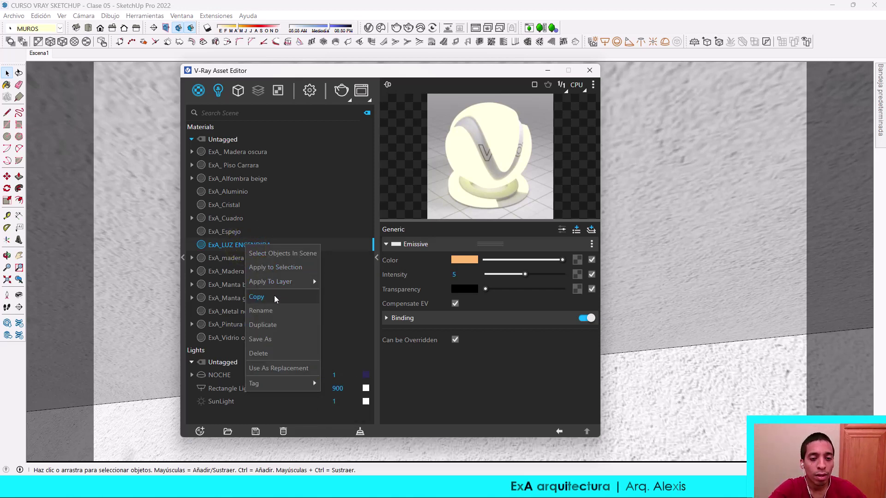
left_click(276, 326)
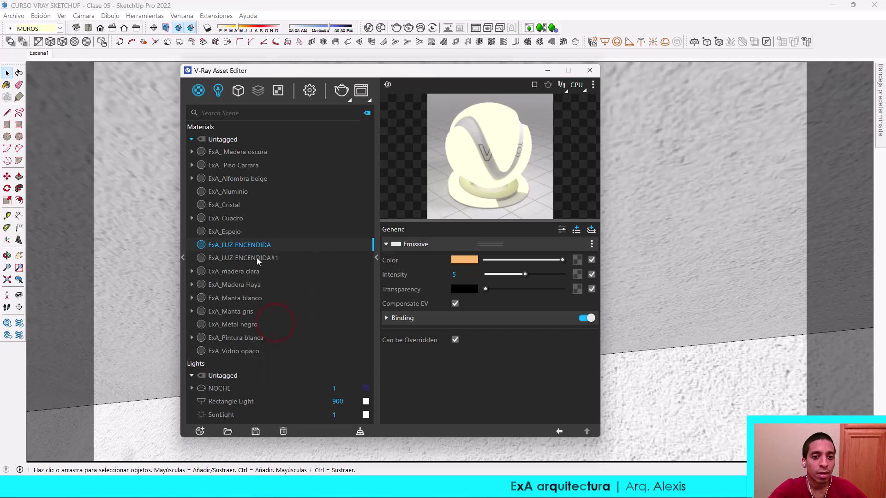
right_click(256, 257)
left_click(282, 323)
type("ExA_LUZ A")
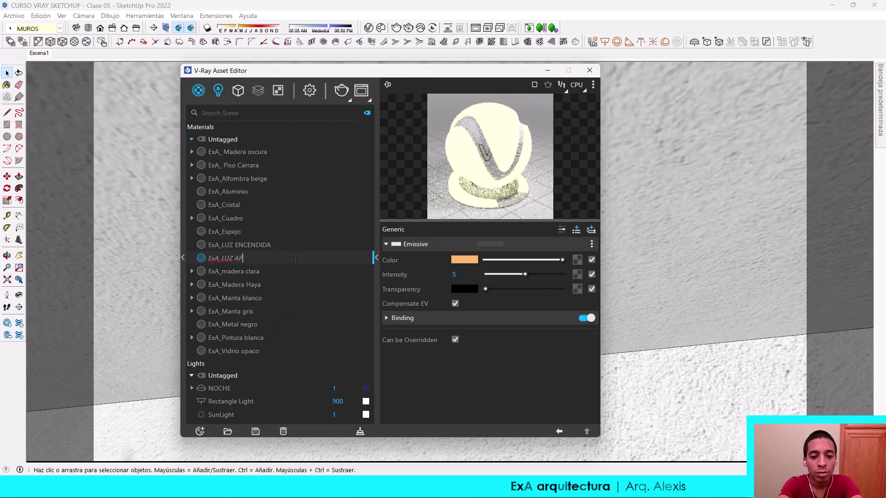
type("PAGADO")
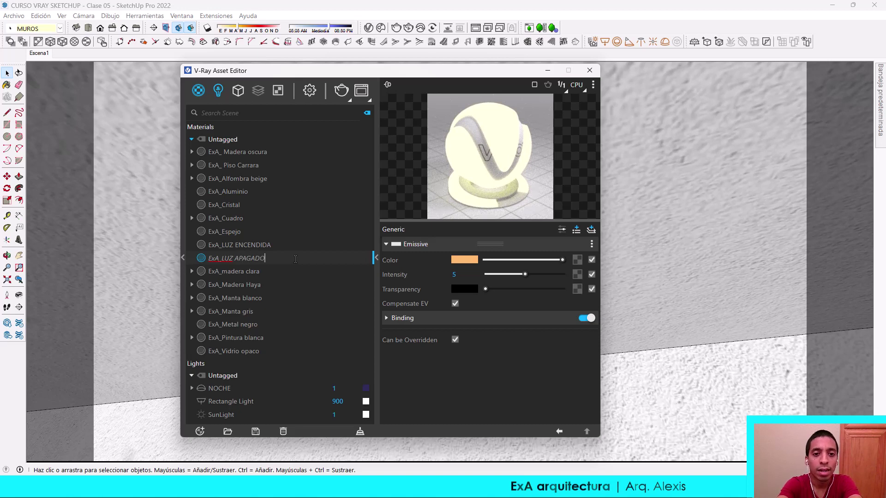
key("Return")
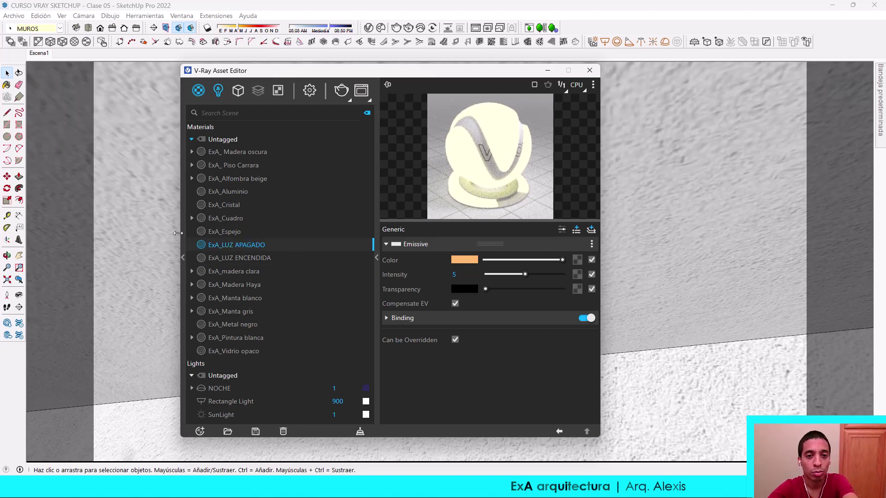
- Give ExA_LUZ APAGADO a pure white colour and an emissive intensity of .2
left_click(472, 260)
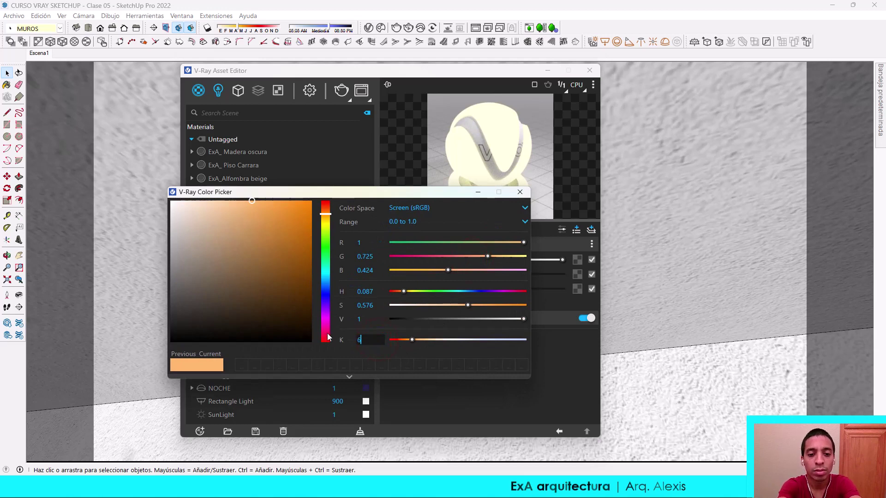
type("500")
left_click(171, 201)
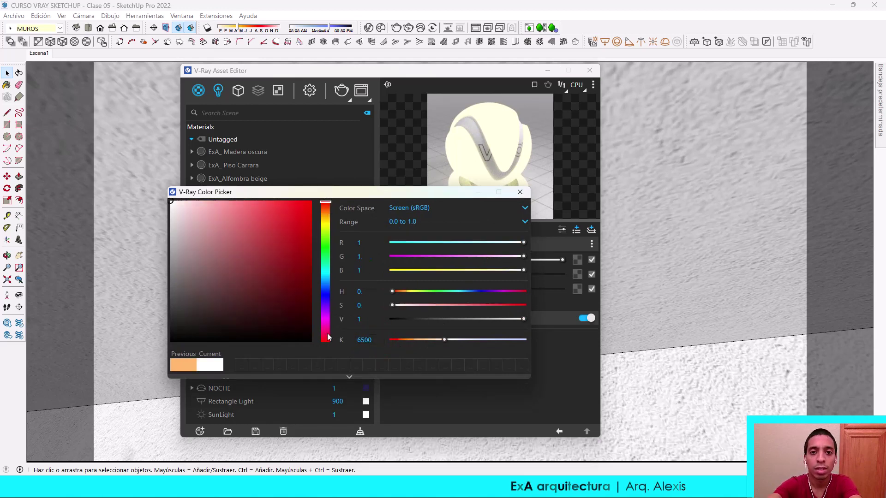
left_click(478, 192)
left_click(463, 274)
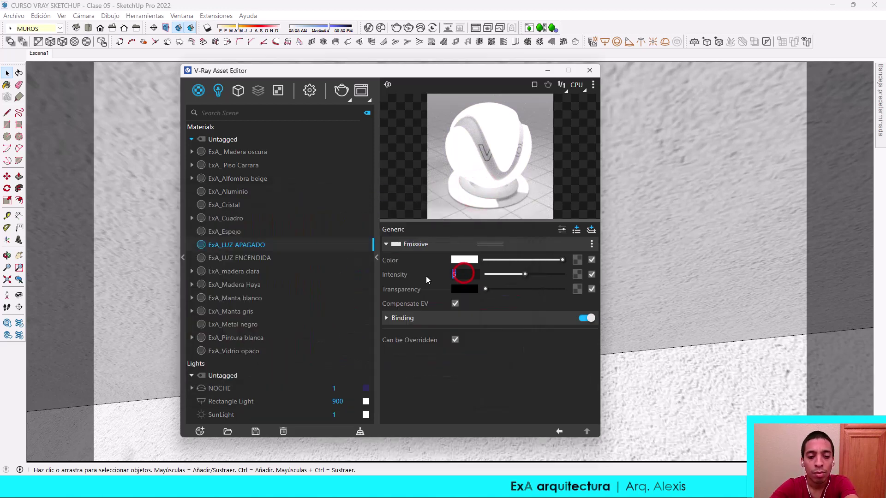
type(".2")
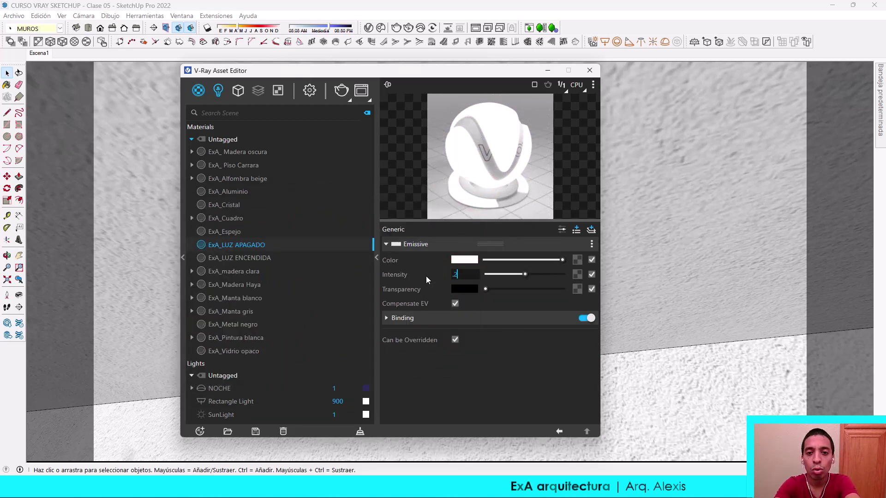
key("Return")
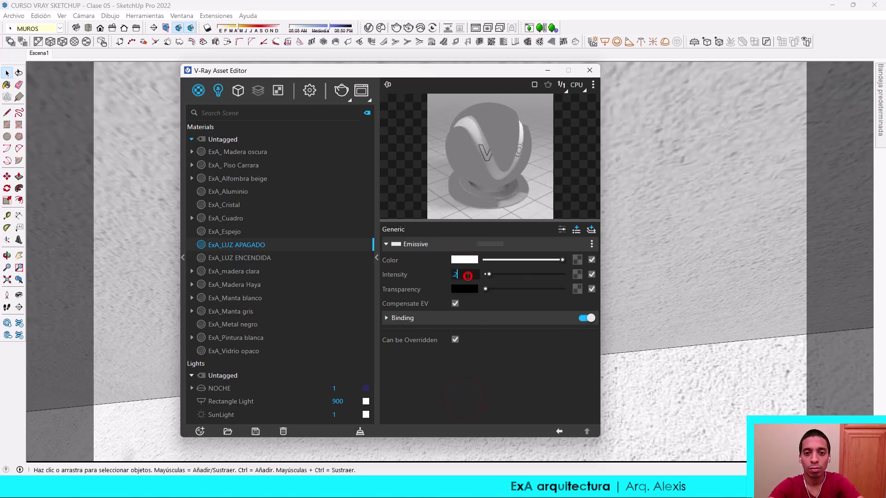
left_click(422, 381)
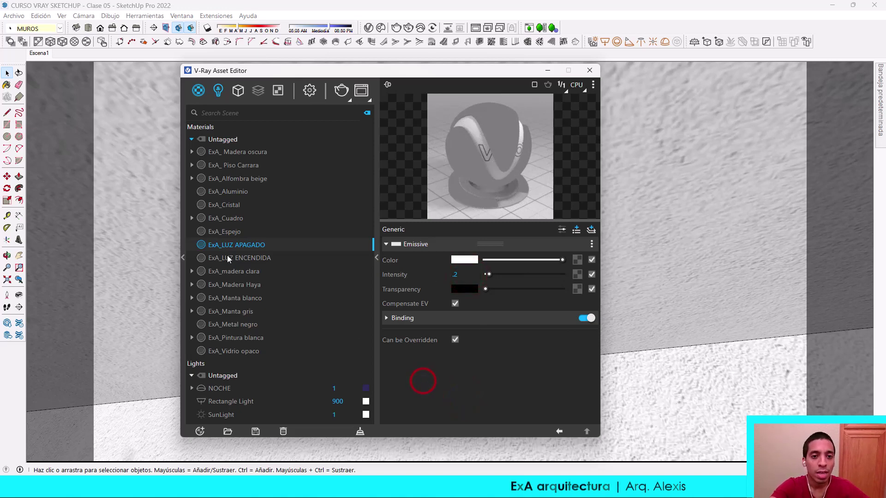
left_click(264, 259)
left_click(256, 245)
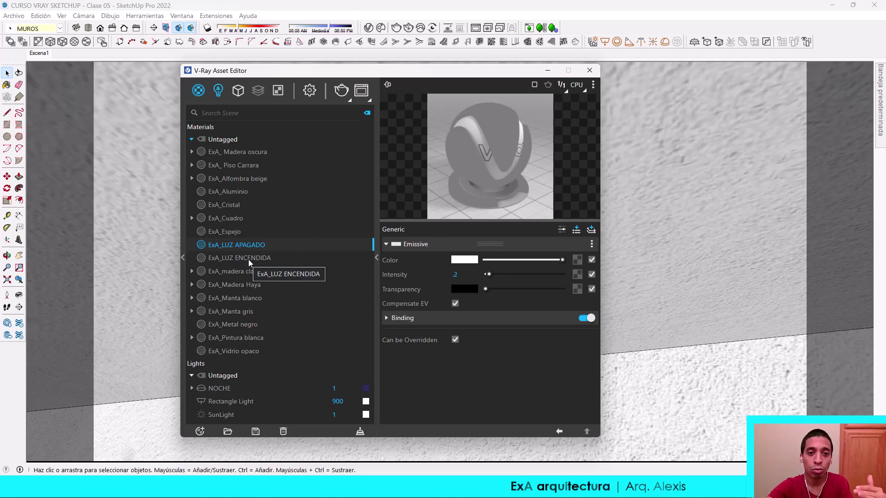
left_click(248, 259)
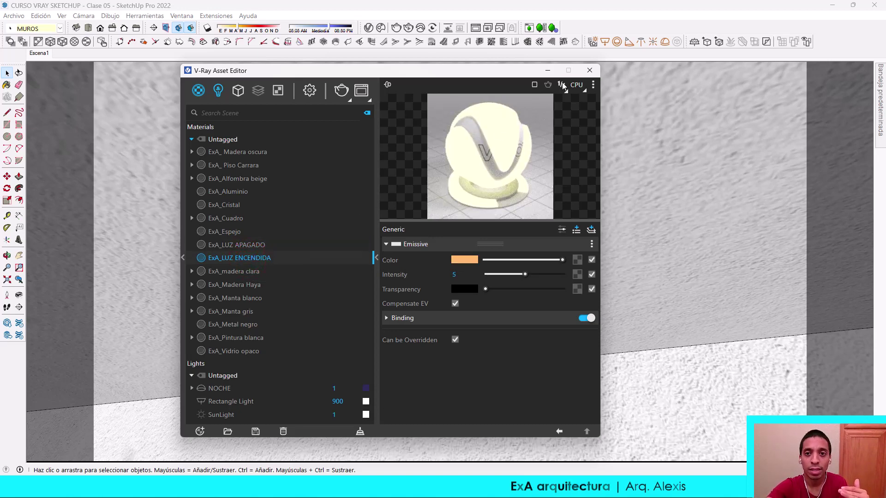
- Apply ExA_LUZ ENCENDIDA to the inner disc face inside the downlight component
left_click(547, 71)
double_click(425, 218)
left_click(440, 214)
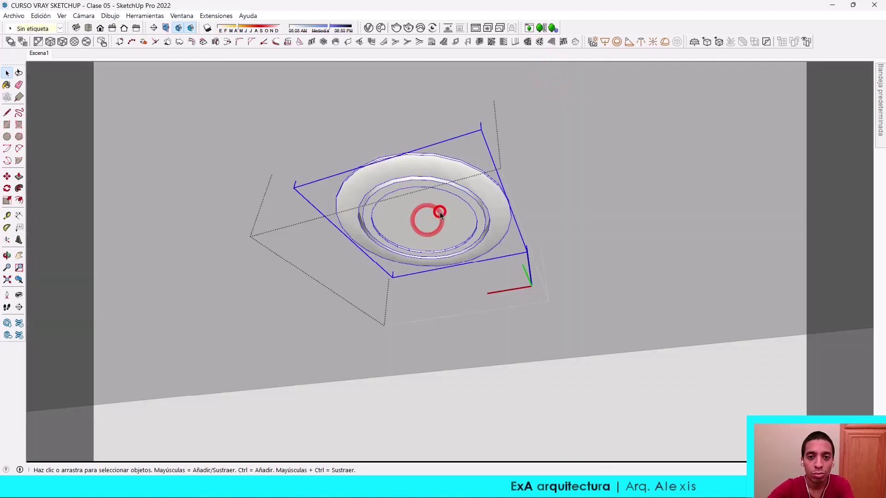
double_click(419, 218)
left_click(419, 216)
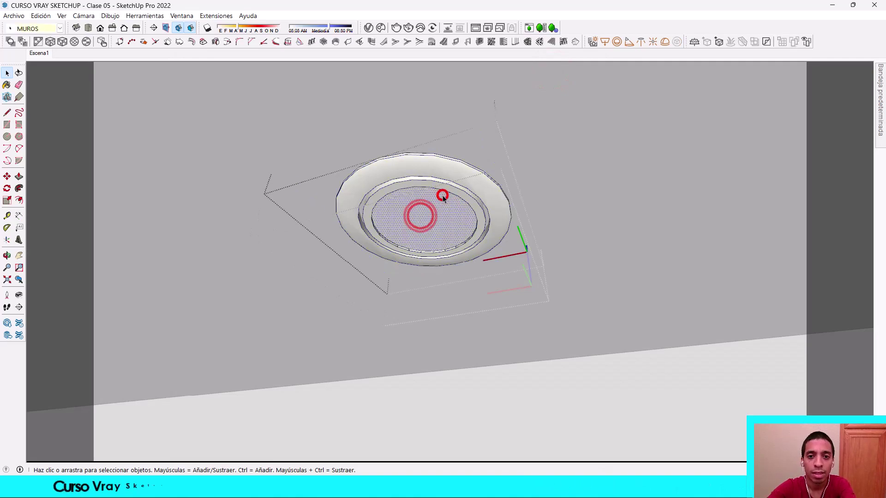
left_click(424, 212)
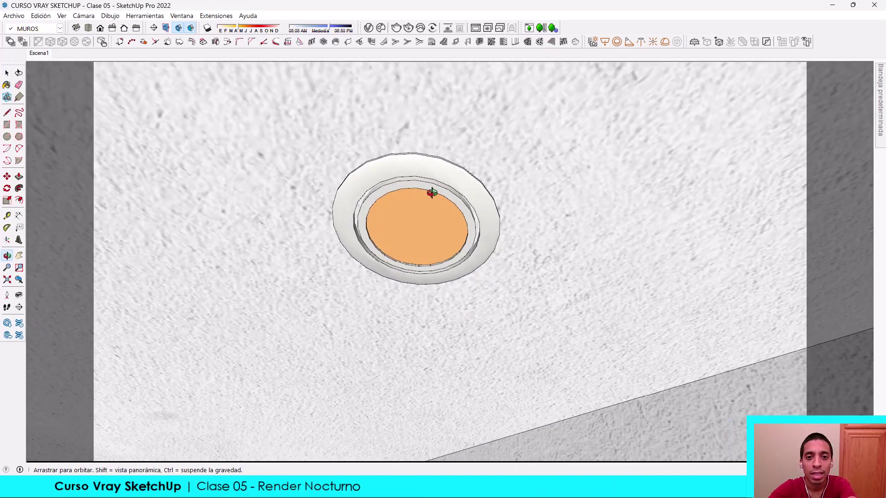
- Orbit and zoom out to survey the whole bedroom ceiling
middle_click_drag(429, 213, 502, 229)
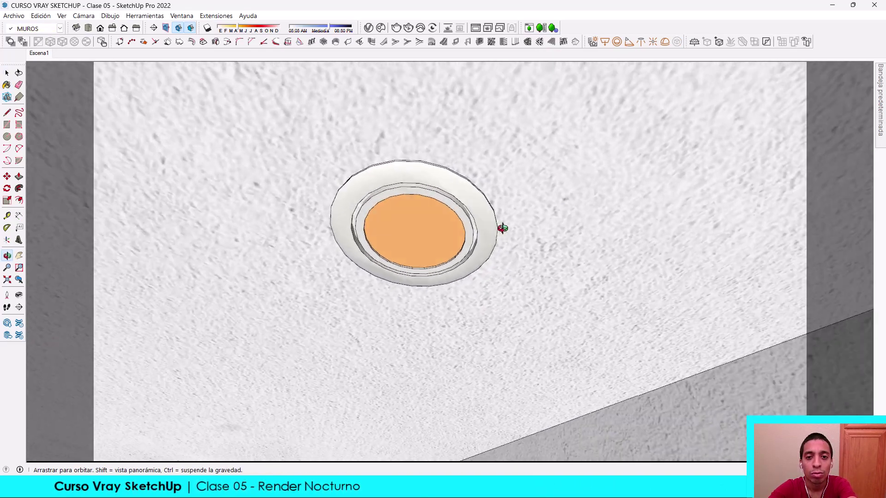
scroll(530, 233, "down", 3)
scroll(568, 237, "down", 2)
scroll(558, 254, "down", 2)
scroll(542, 271, "down", 1)
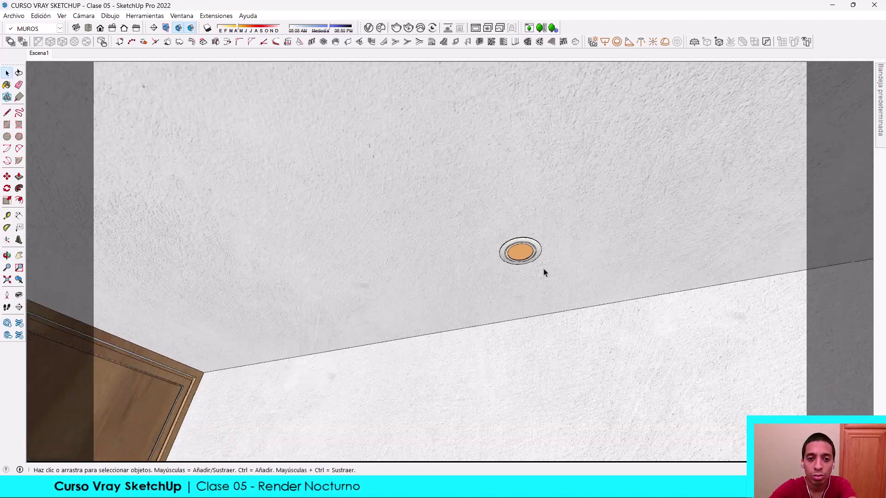
scroll(544, 268, "down", 3)
scroll(542, 270, "down", 2)
middle_click_drag(490, 310, 462, 125)
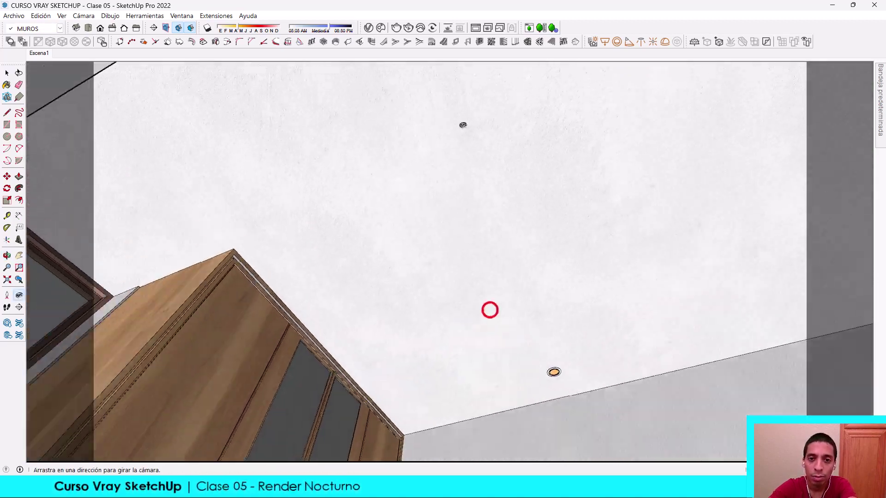
left_click_drag(490, 310, 479, 318)
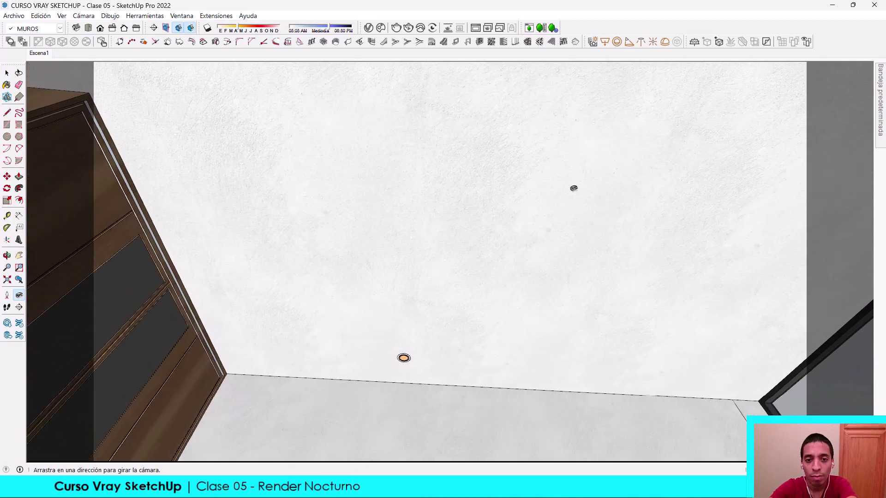
- Move one ceiling downlight to a new spot further along the ceiling
key("space")
left_click(405, 356)
key("m")
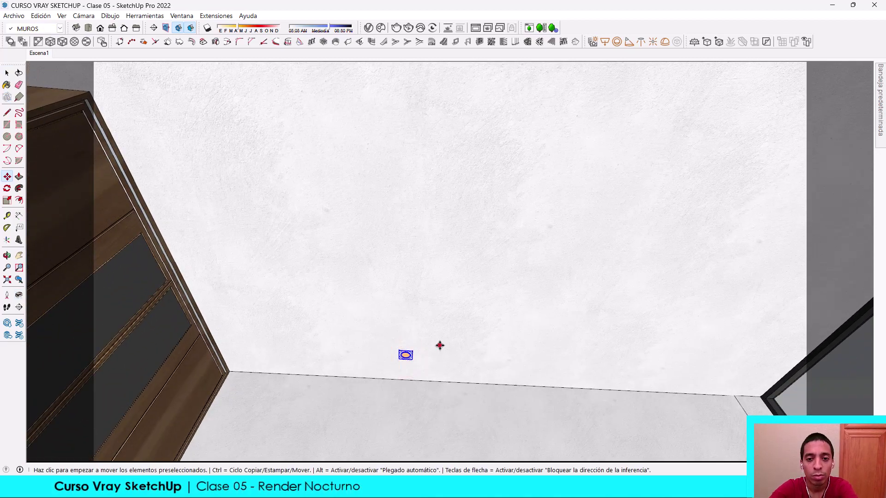
left_click(440, 346)
left_click(449, 281)
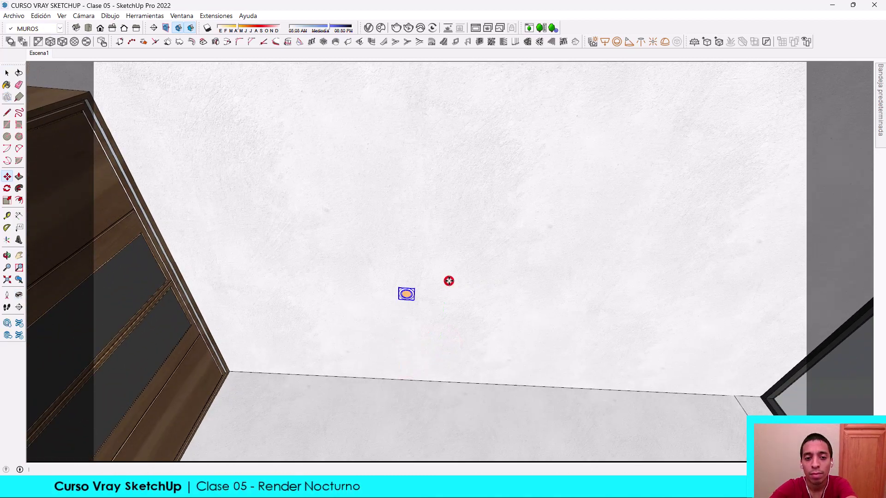
middle_click_drag(535, 258, 412, 247)
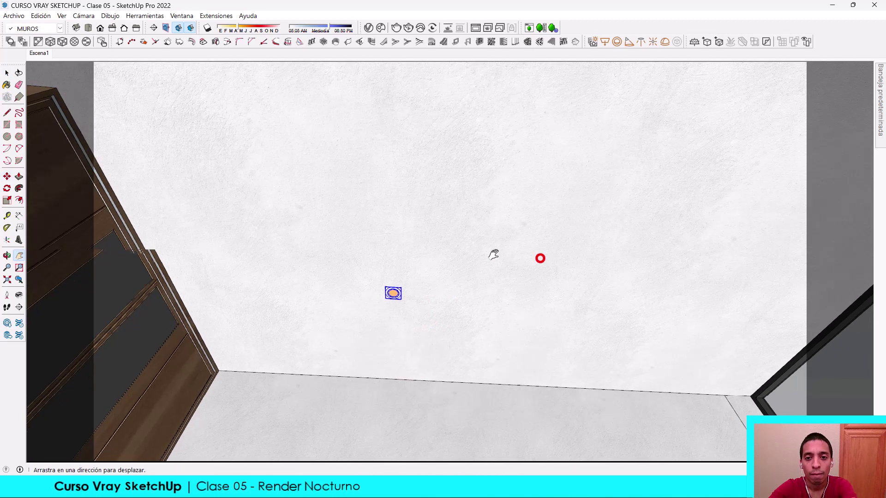
left_click(340, 250)
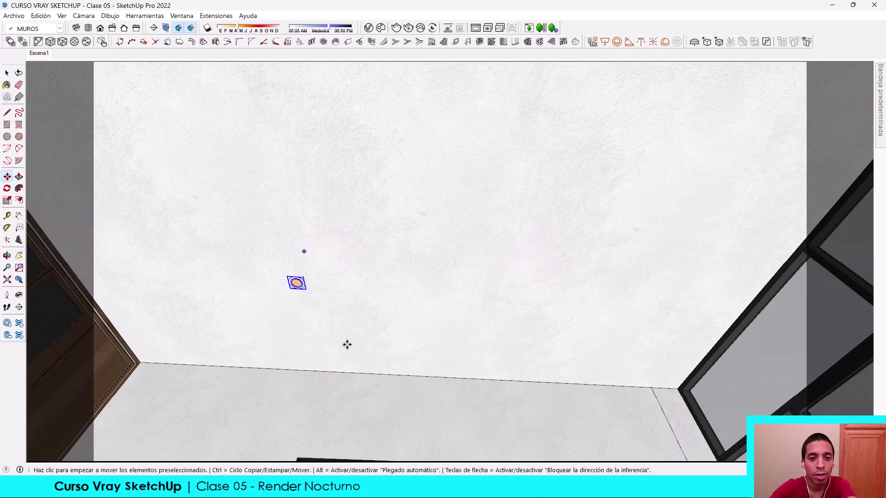
left_click(336, 372)
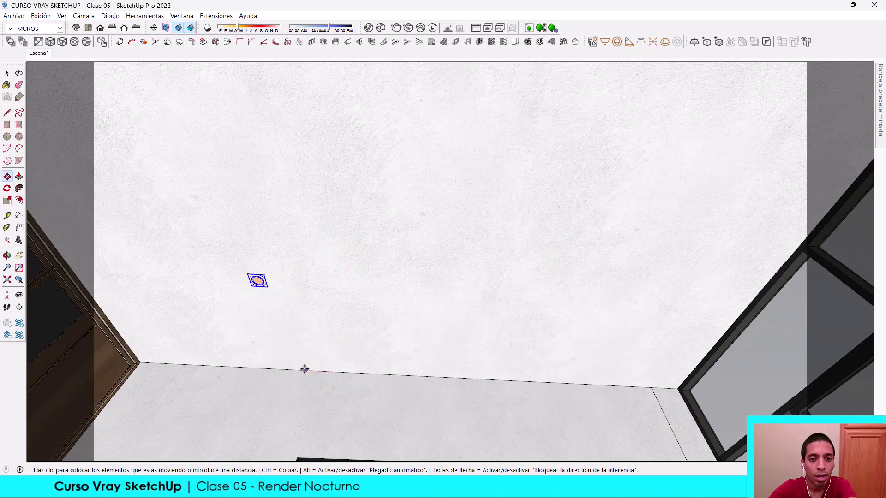
left_click(303, 368)
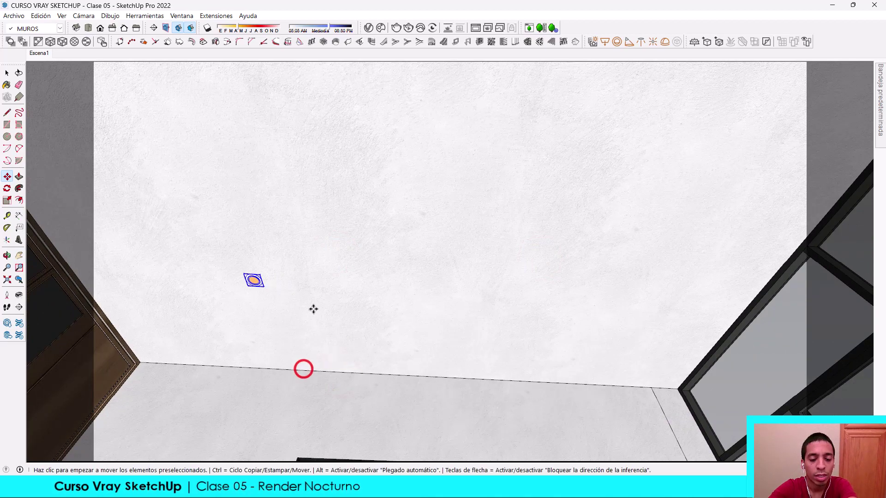
- Copy the downlight to a second position across the ceiling
key("ctrl")
left_click(252, 236)
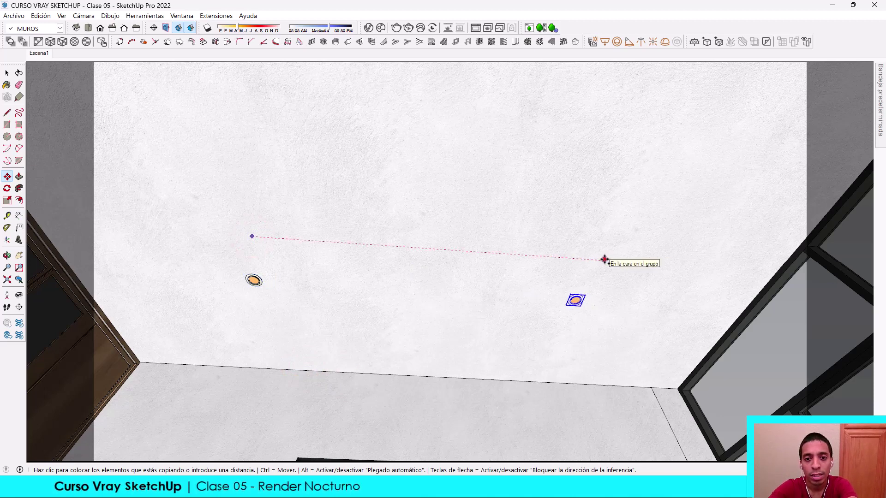
left_click(604, 259)
scroll(502, 335, "down", 1)
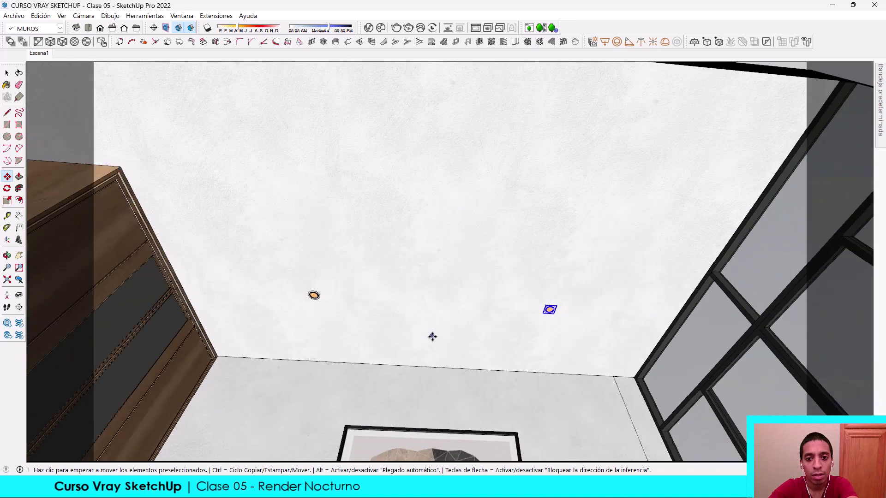
middle_click_drag(485, 349, 534, 282)
key("space")
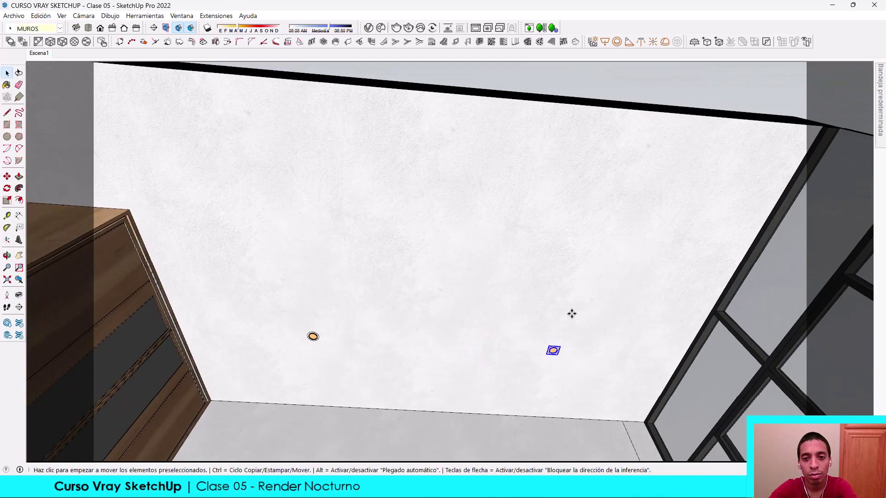
key("m")
left_click(438, 342)
key("ctrl")
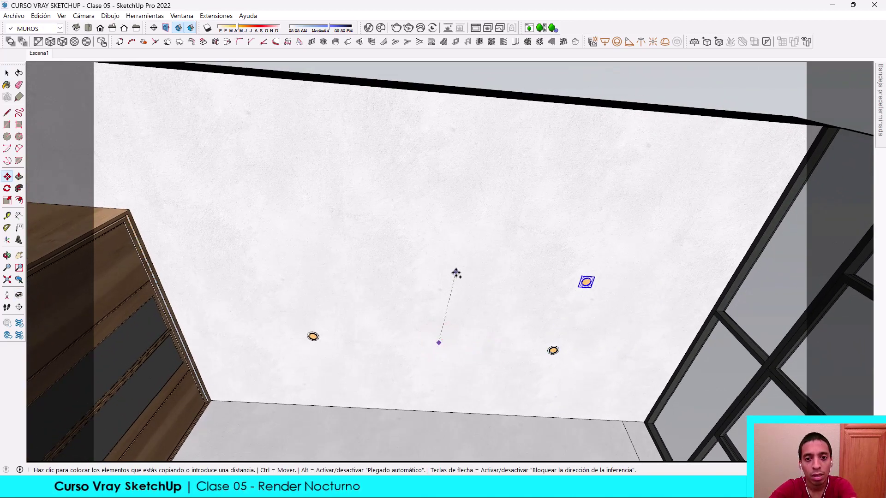
key("space")
- Copy both selected downlights together further along the ceiling, restoring the Escena1 view
left_click(555, 350)
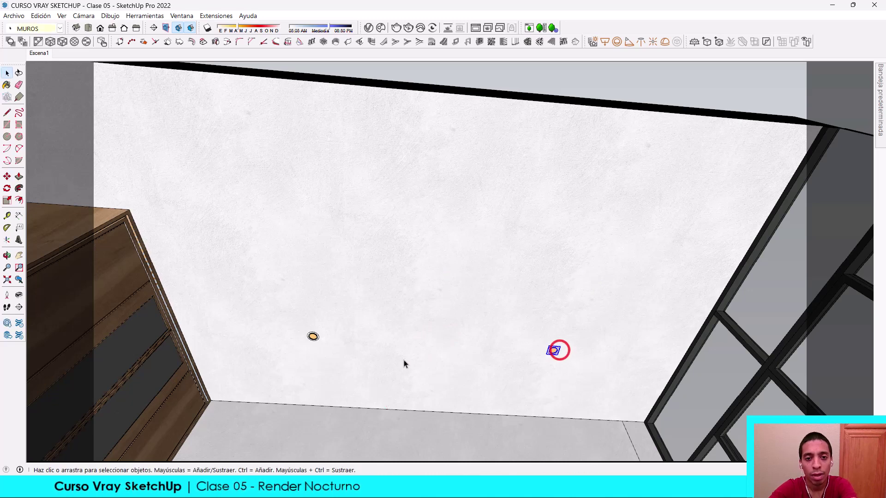
left_click(313, 337, "ctrl")
key("m")
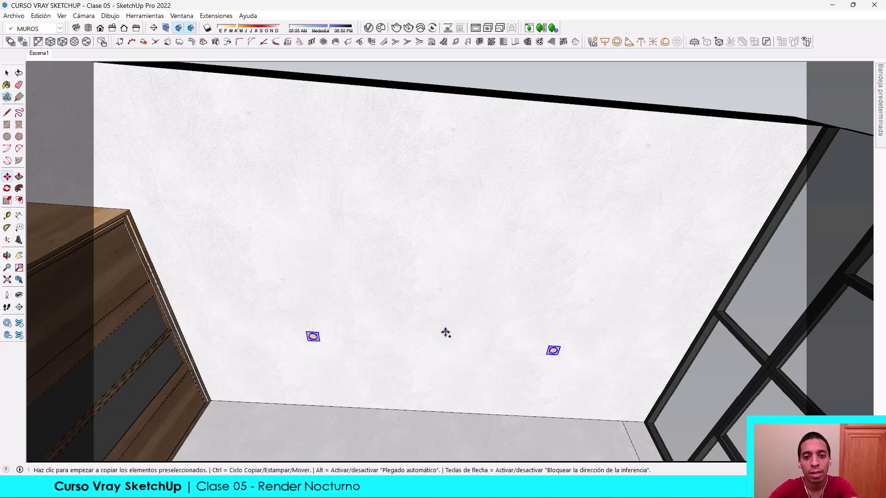
key("ctrl")
left_click(445, 331)
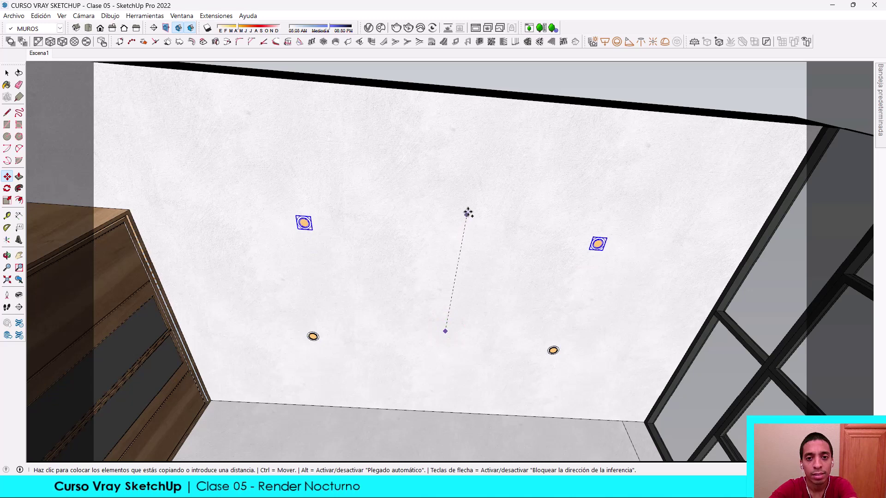
left_click(463, 173)
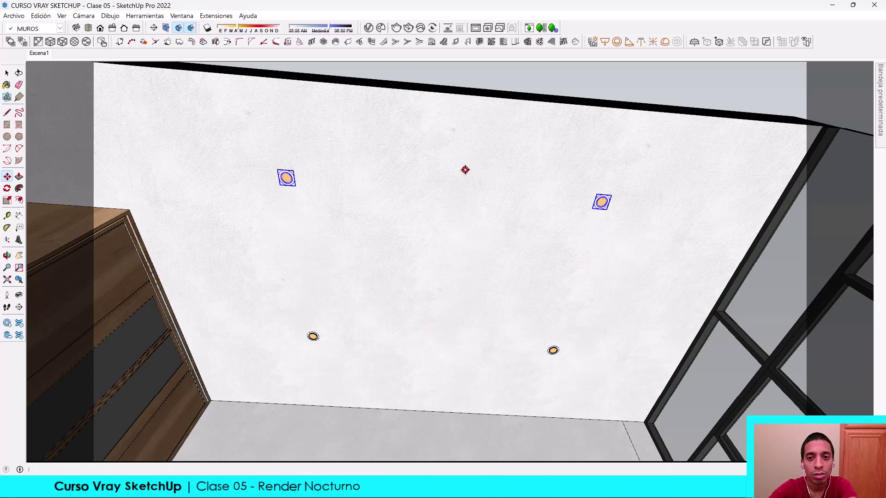
key("space")
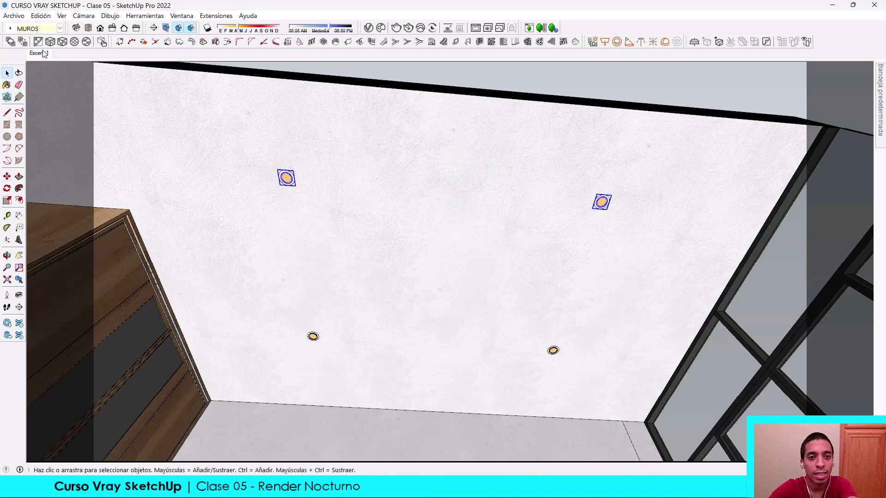
left_click(41, 53)
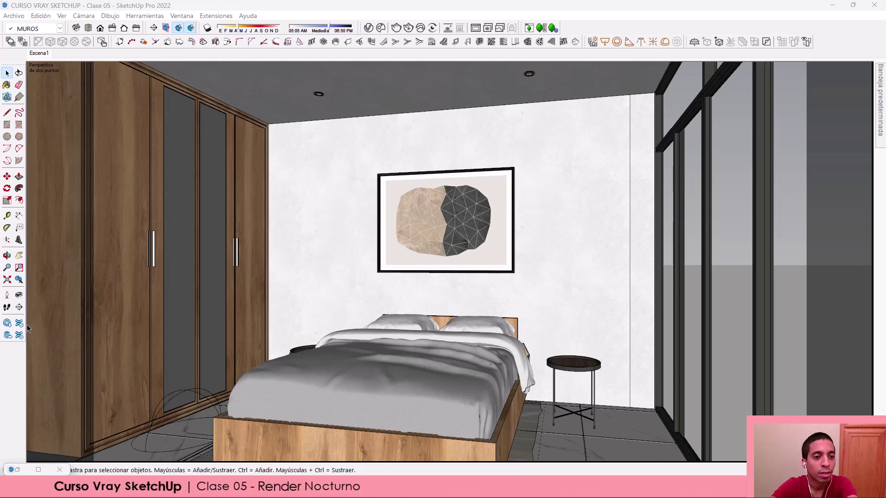
- Open the 3D Warehouse browser, still showing the 'dicroicos' results
left_click(6, 324)
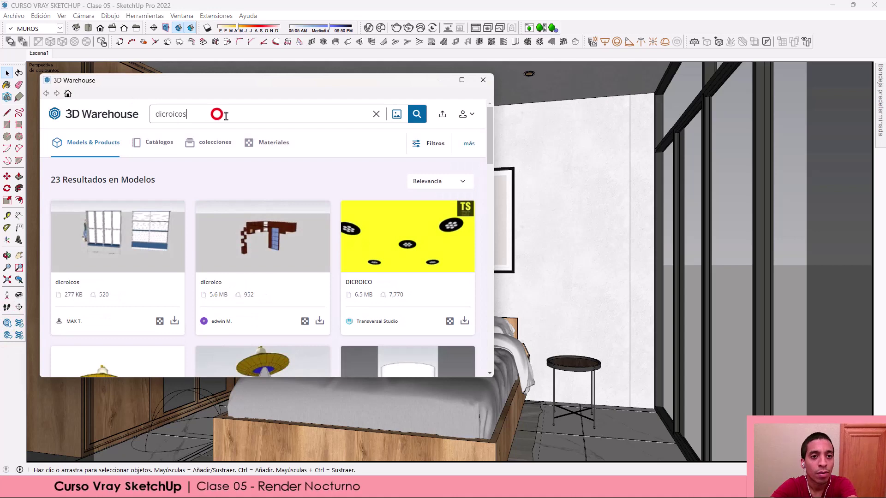
- Search 3D Warehouse for 'LUMINARIA COLGANTE' and load the luminaria colgante pendant model
double_click(226, 115)
type("LUMINARIA COLGANTE")
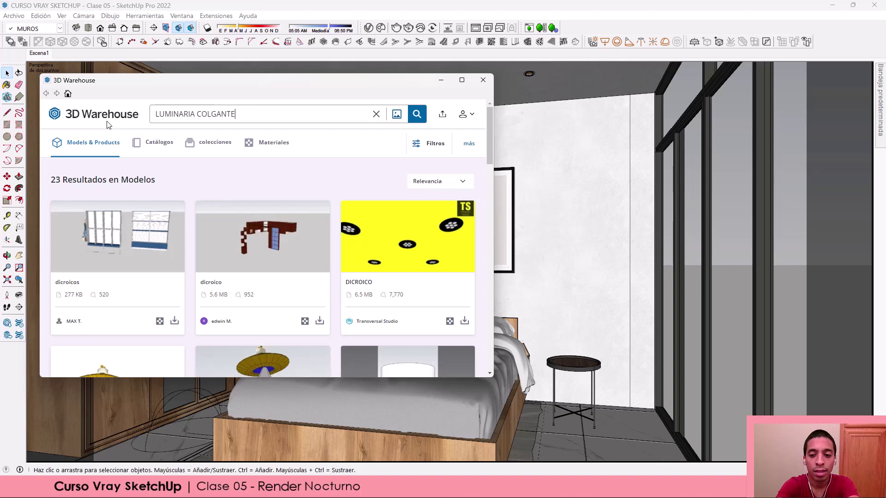
key("Return")
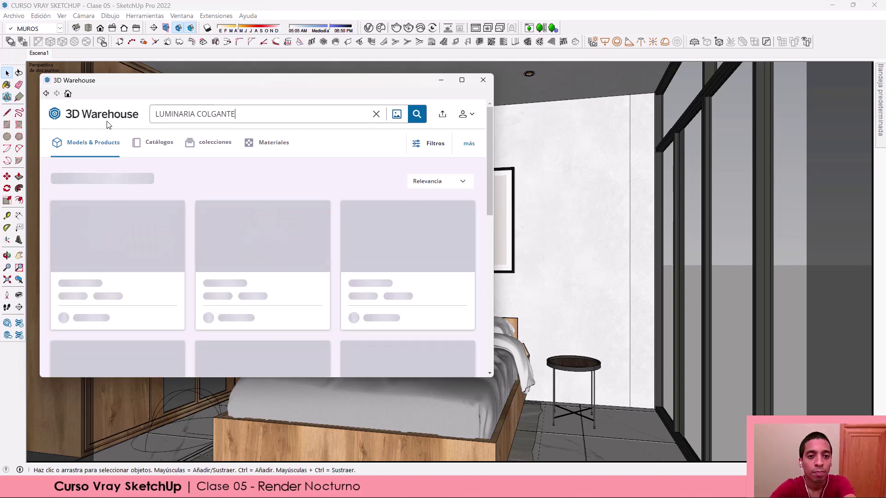
scroll(429, 244, "down", 2)
scroll(427, 246, "down", 2)
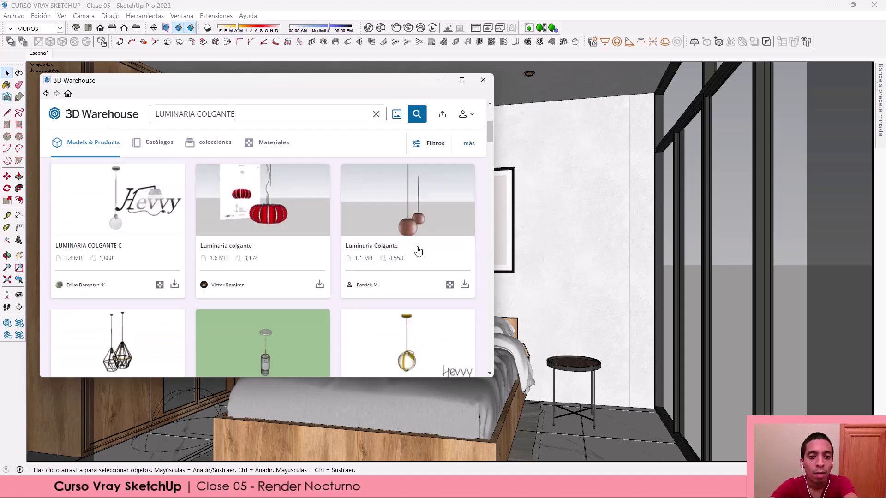
scroll(425, 247, "down", 2)
scroll(423, 249, "down", 3)
scroll(418, 212, "down", 1)
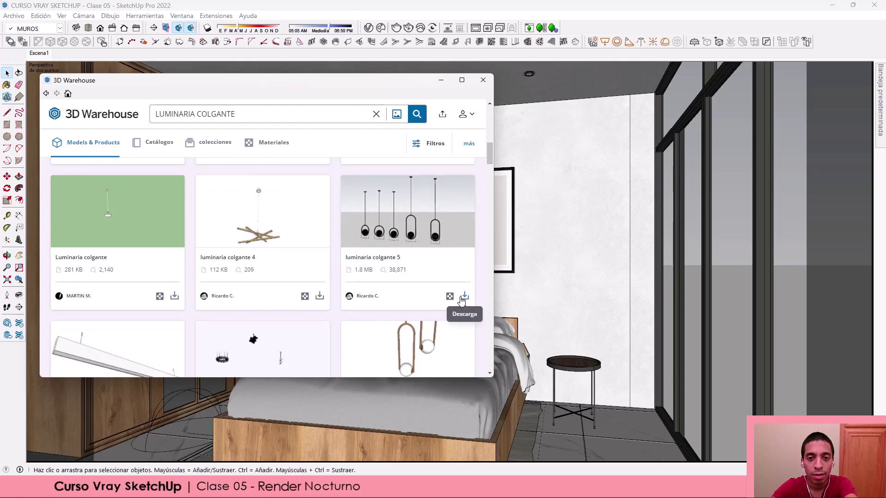
left_click(463, 298)
left_click(252, 256)
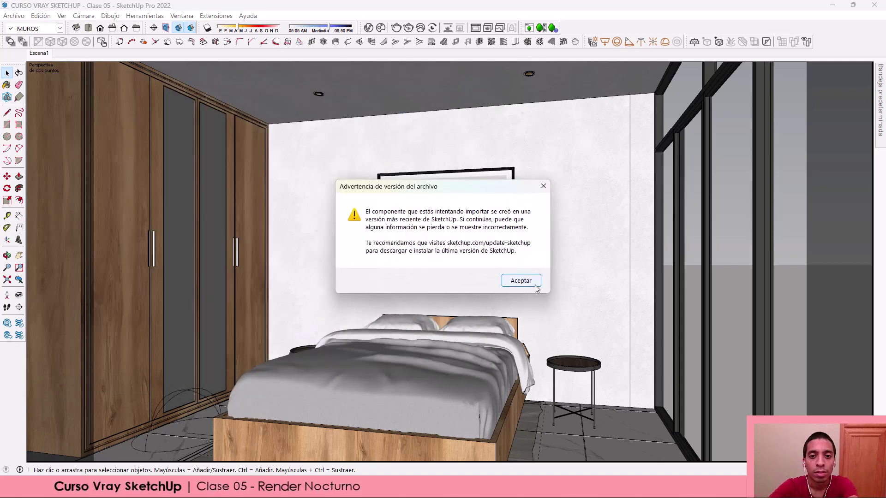
- Accept the version warning, place the lamp set by the bed, and delete four of its pendants
left_click(526, 281)
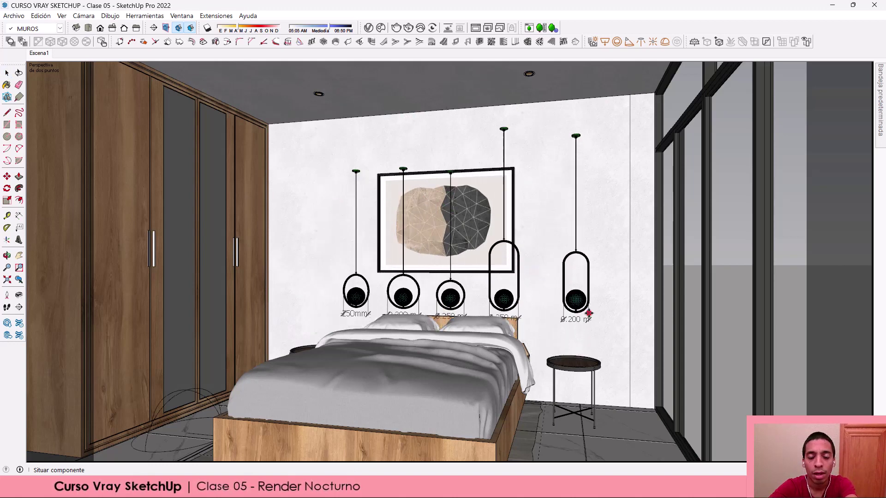
left_click(589, 314)
key("space")
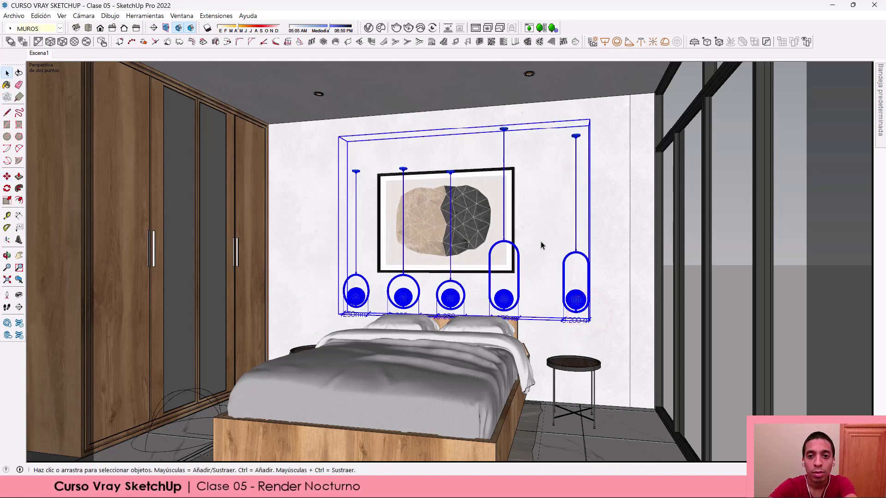
double_click(519, 271)
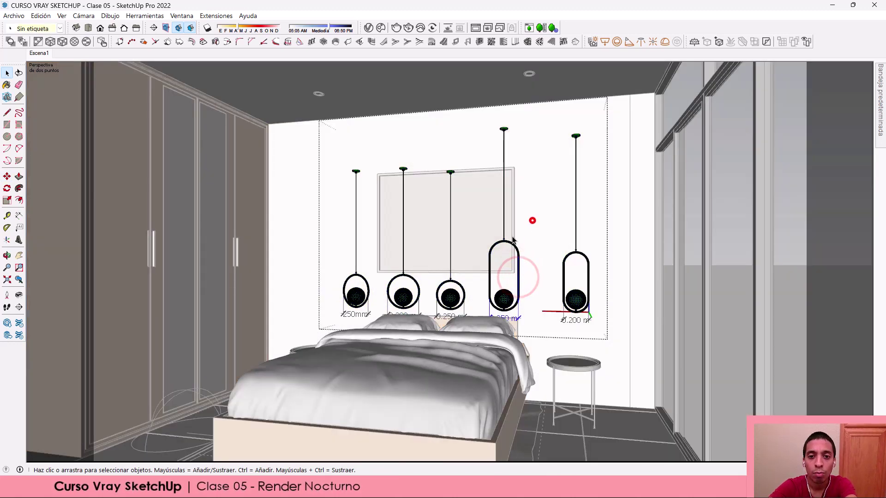
left_click_drag(344, 318, 326, 334)
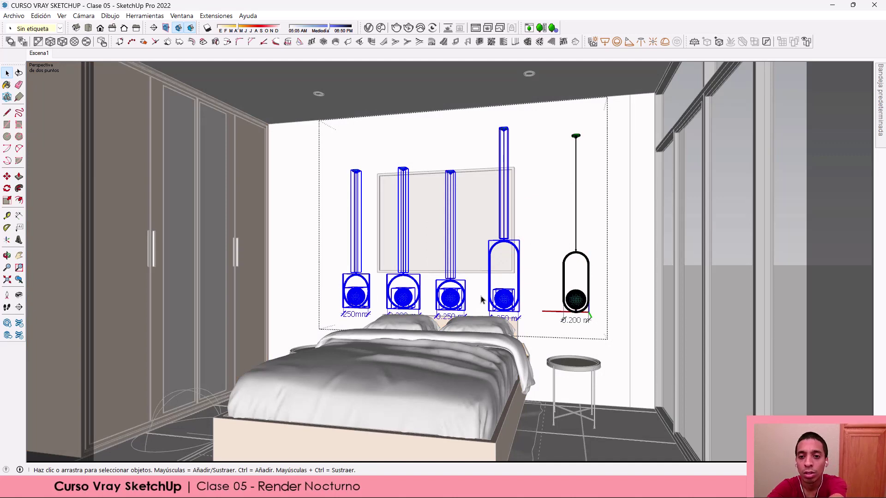
key("Delete")
left_click(574, 325)
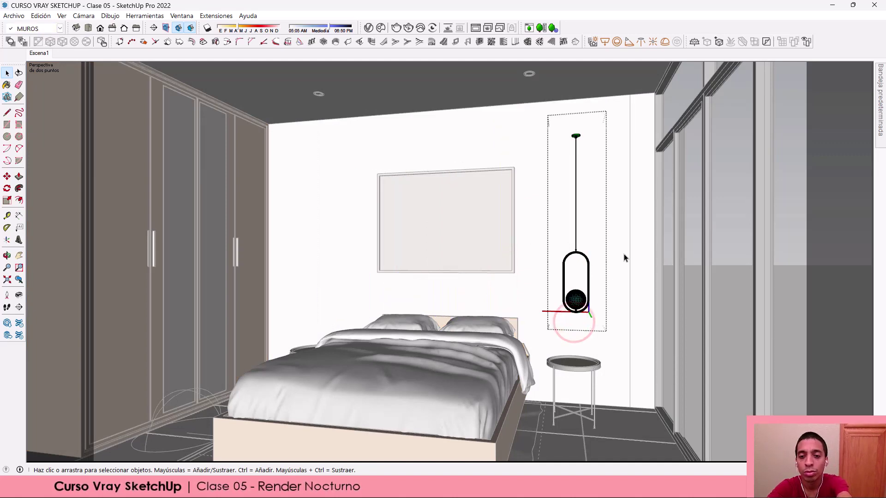
- Raise the remaining pendant so its canopy meets the ceiling
scroll(569, 206, "up", 2)
scroll(571, 206, "up", 2)
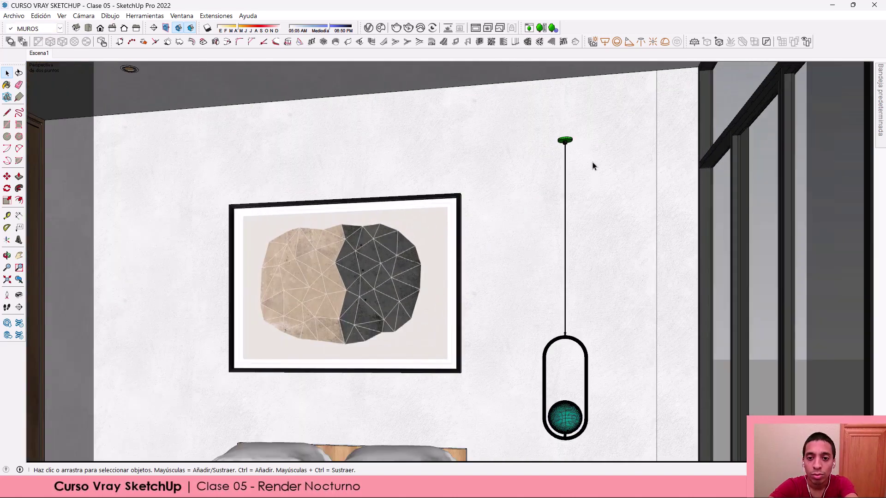
scroll(573, 205, "up", 2)
scroll(574, 205, "up", 2)
scroll(574, 206, "up", 2)
scroll(572, 203, "up", 1)
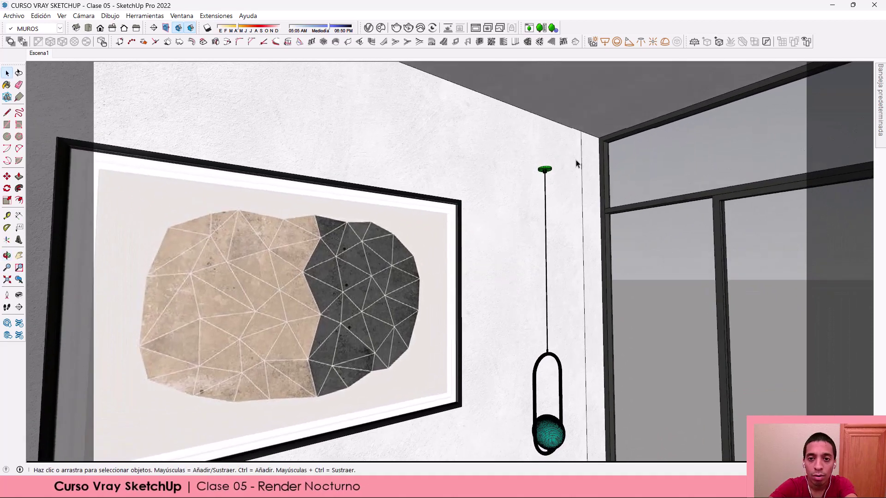
scroll(554, 190, "up", 2)
scroll(535, 179, "up", 2)
left_click(535, 179)
scroll(535, 179, "up", 1)
scroll(540, 174, "up", 1)
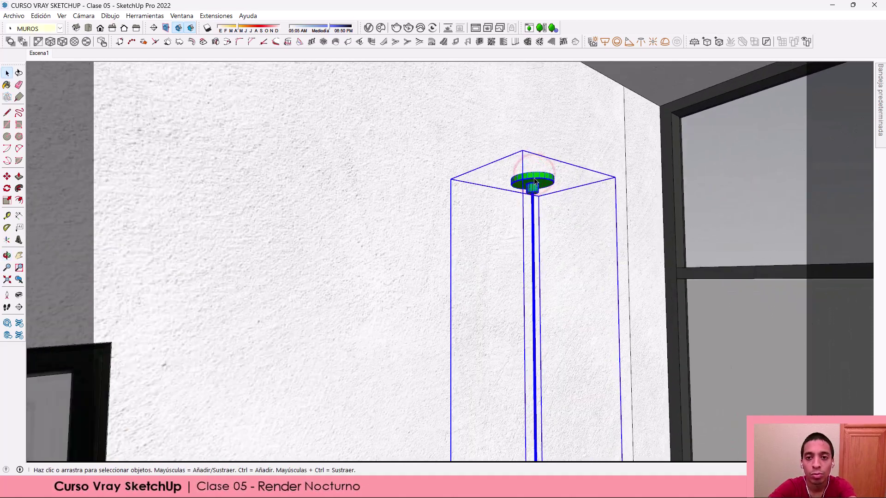
key("m")
left_click(542, 171)
scroll(531, 177, "down", 2)
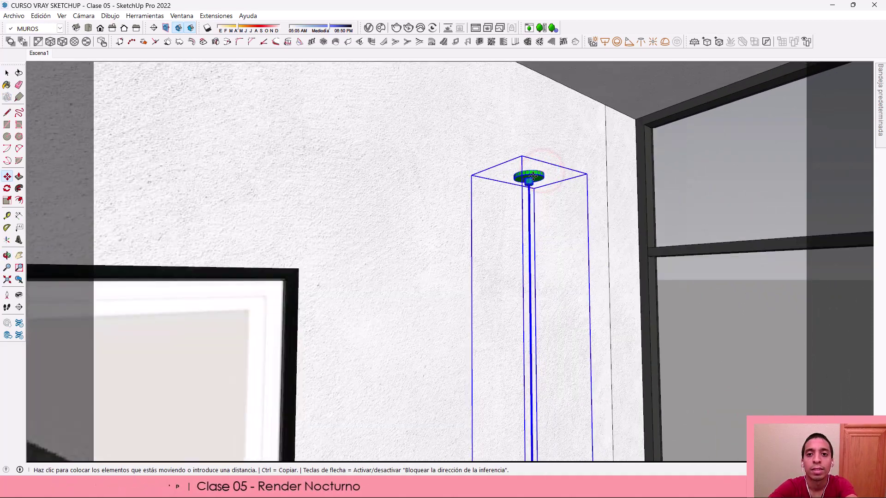
scroll(526, 177, "down", 2)
left_click(571, 86)
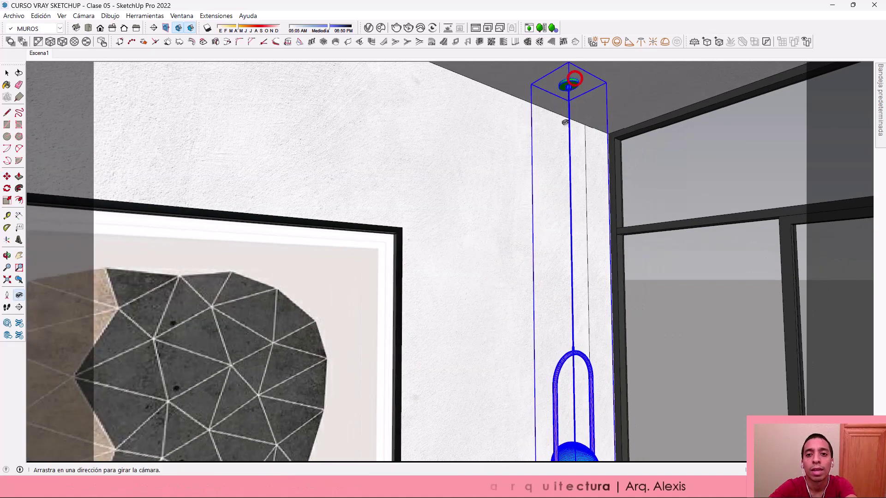
mouse_move(560, 125)
middle_mouse_down()
mouse_move(529, 356)
mouse_move(403, 280)
mouse_move(455, 229)
middle_mouse_up()
scroll(455, 229, "down", 2)
scroll(461, 303, "down", 1)
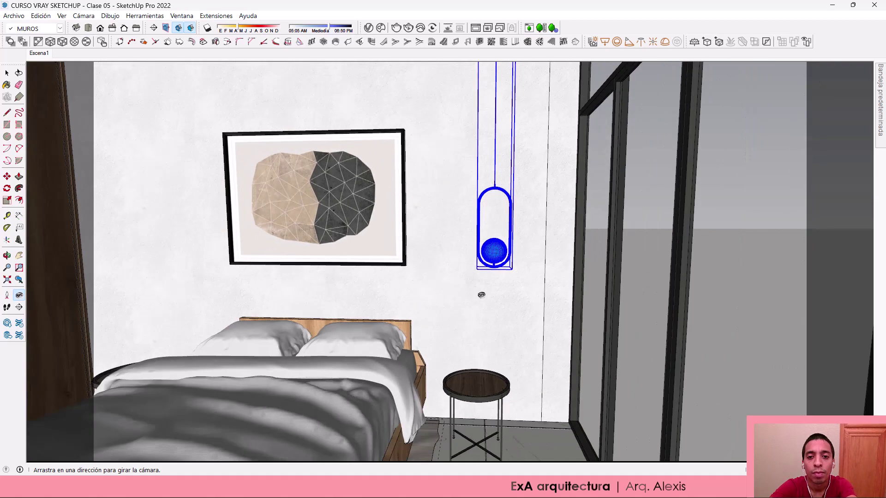
middle_click_drag(482, 290, 471, 172)
key("space")
- Shift the pendant along the ceiling to sit above the right bedside table
scroll(471, 172, "up", 2)
key("m")
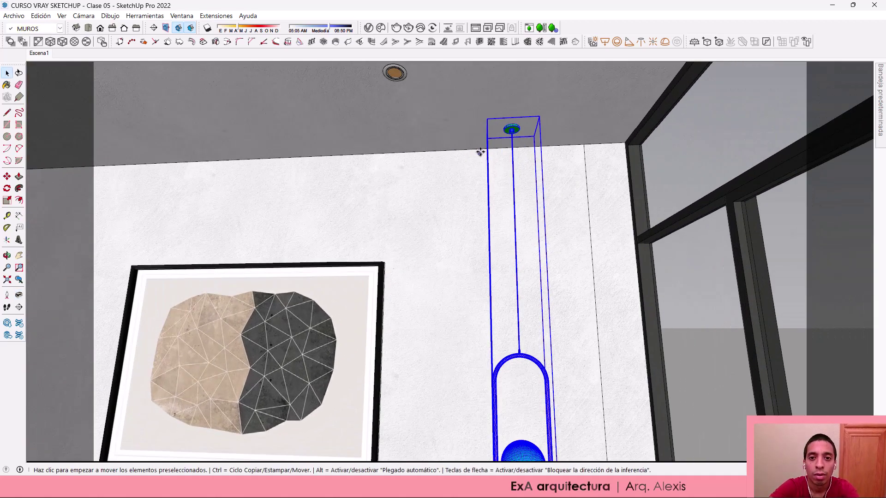
left_click(480, 151)
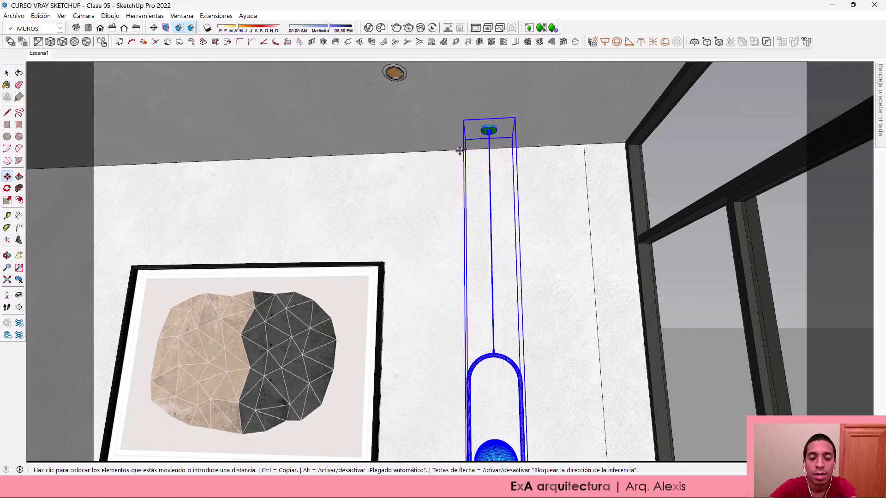
left_click(458, 150)
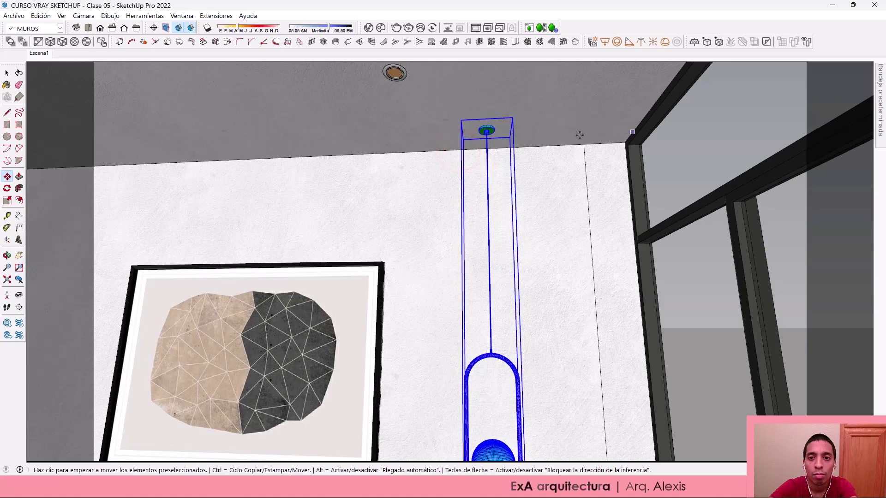
left_click(579, 135)
mouse_move(538, 158)
middle_mouse_down()
mouse_move(480, 434)
mouse_move(810, 306)
mouse_move(582, 194)
middle_mouse_up()
mouse_move(581, 194)
left_mouse_down()
mouse_move(550, 136)
mouse_move(577, 119)
left_mouse_up()
key("m")
left_click(577, 119)
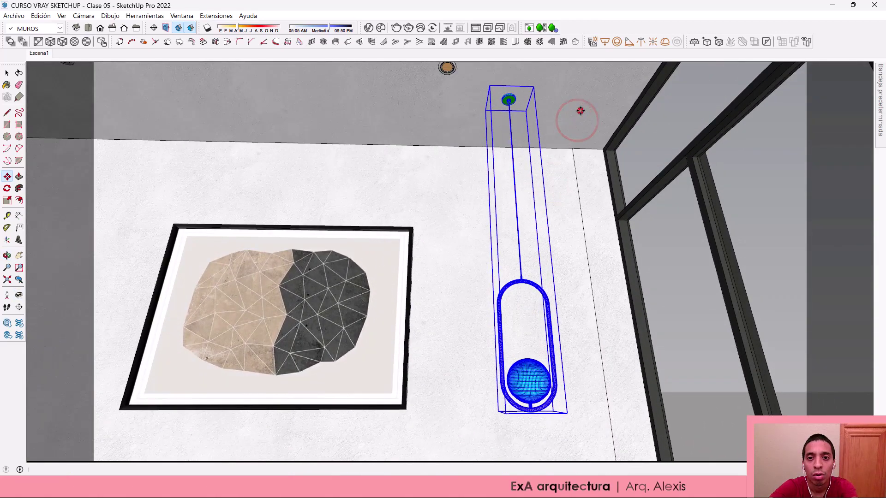
left_click(568, 118)
key("space")
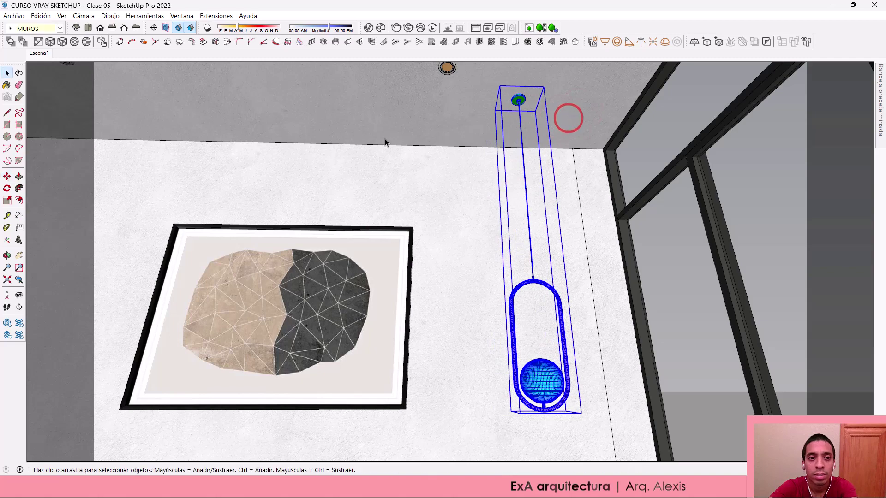
left_click(48, 54)
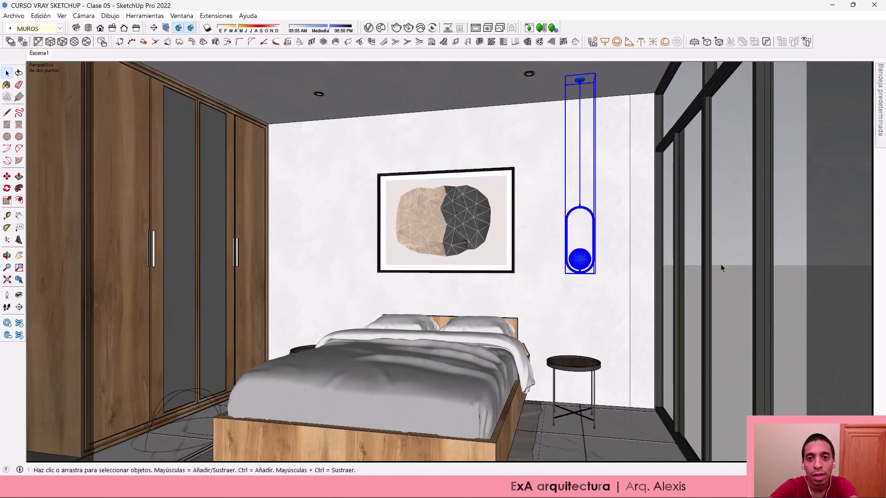
- Reselect the pendant and nudge its position slightly
left_click(649, 81)
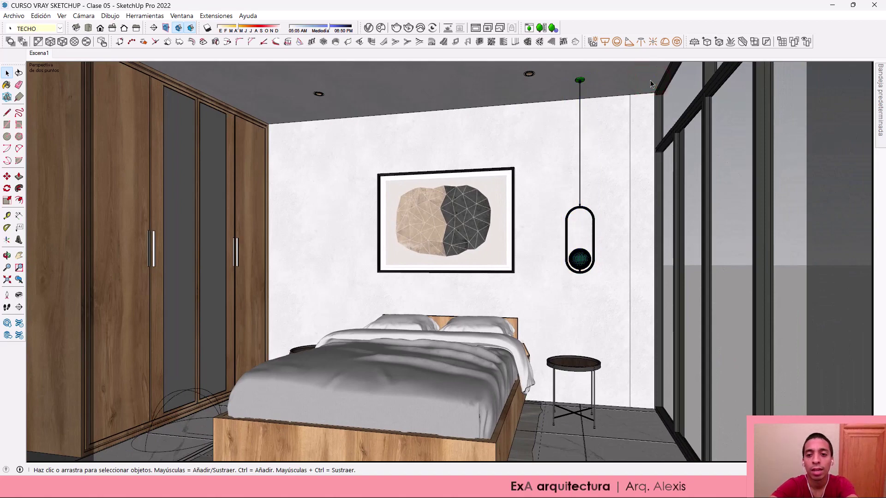
left_click(585, 211)
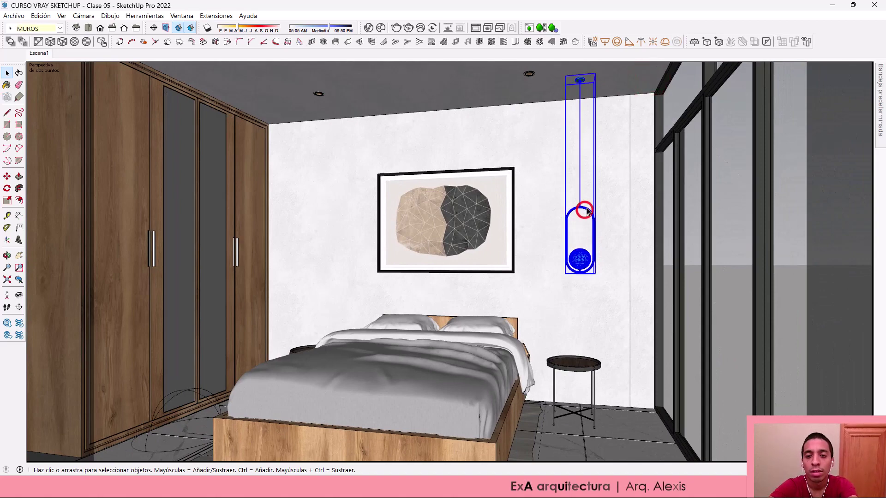
scroll(607, 94, "up", 3)
key("m")
left_click(612, 104)
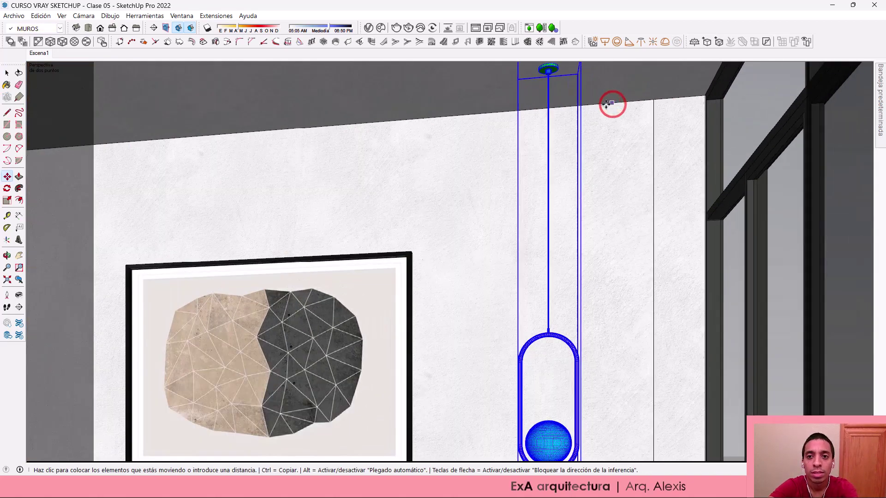
key("space")
scroll(567, 196, "down", 2)
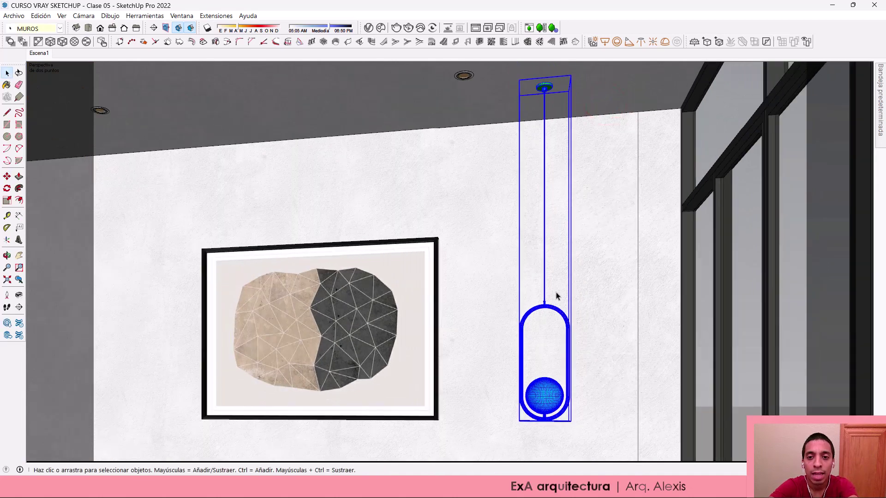
- Inside the lamp group, move the oval body and glass sphere down below the cord
double_click(557, 313)
scroll(559, 225, "down", 2)
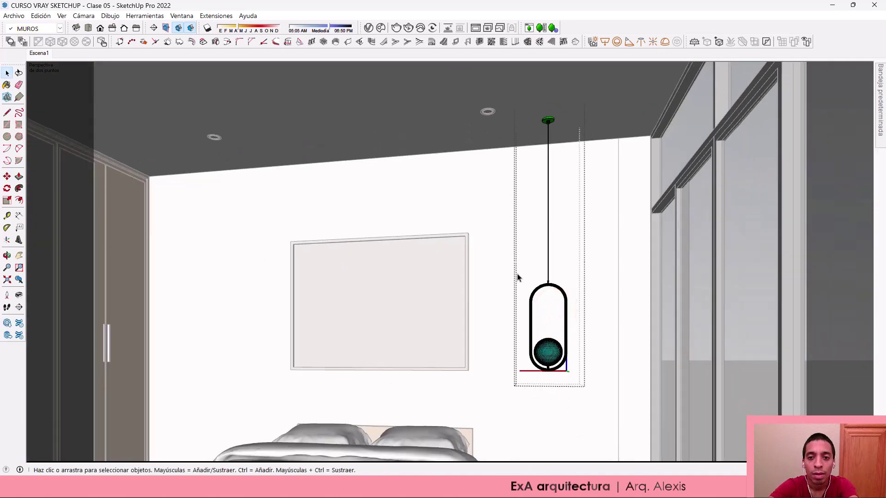
left_click_drag(570, 362, 599, 389)
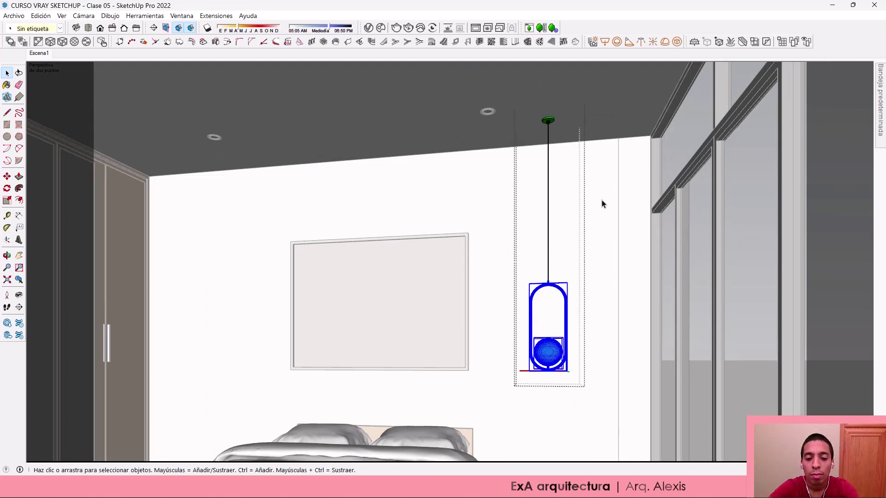
key("m")
mouse_move(596, 198)
middle_mouse_down()
mouse_move(596, 268)
mouse_move(591, 198)
middle_mouse_up()
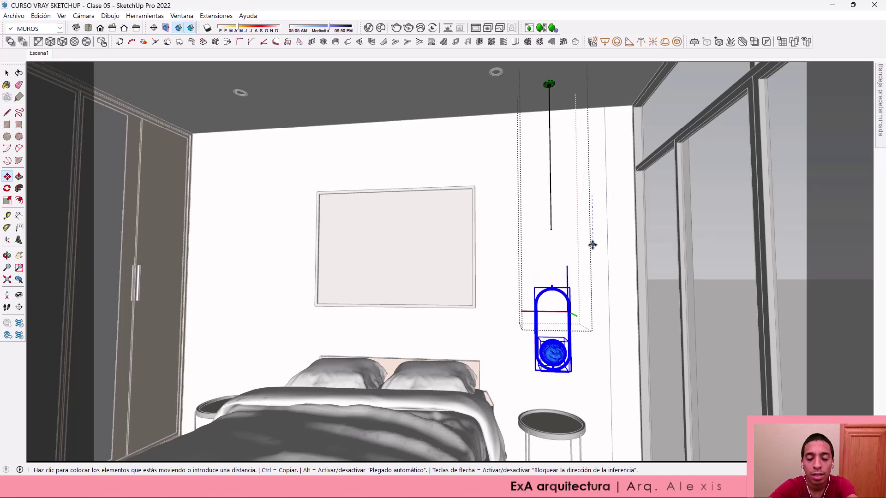
left_click(593, 240)
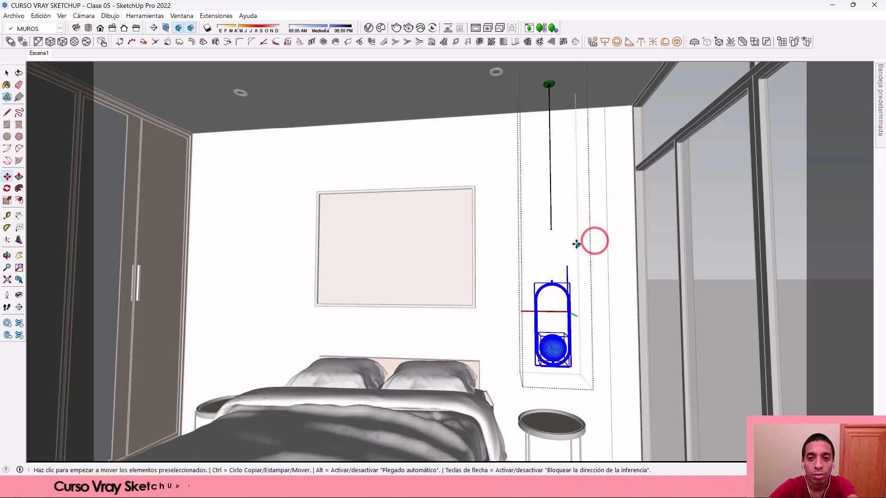
key("space")
- Select the pendant cord and open its nested groups for editing
scroll(555, 233, "up", 2)
scroll(555, 232, "up", 1)
scroll(555, 232, "up", 2)
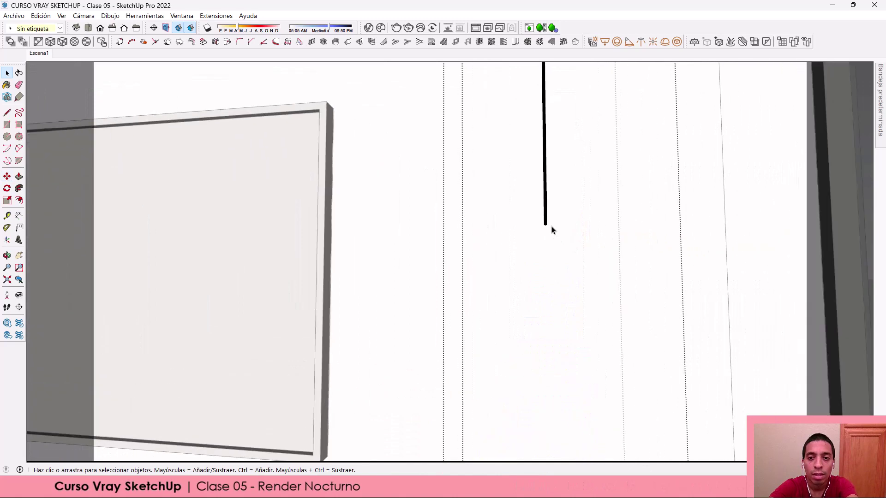
left_click(549, 226)
mouse_move(537, 221)
middle_mouse_down()
mouse_move(563, 150)
mouse_move(538, 225)
middle_mouse_up()
scroll(537, 226, "up", 3)
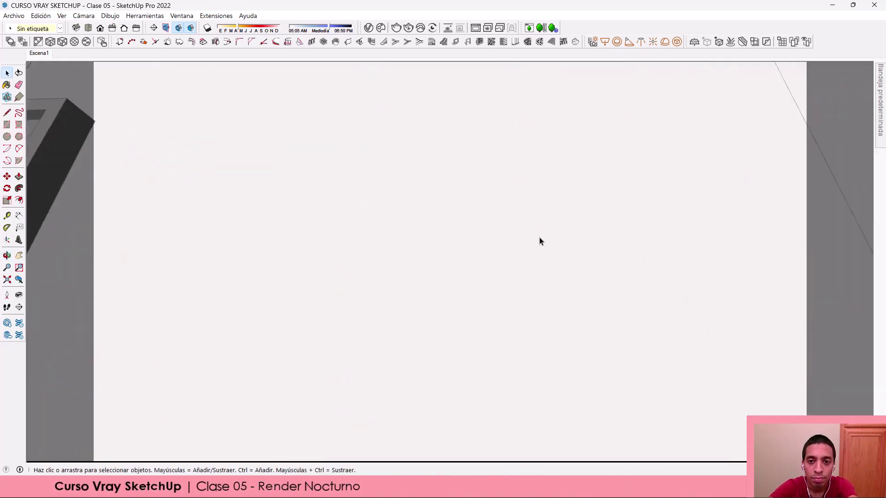
scroll(539, 231, "up", 1)
double_click(549, 124)
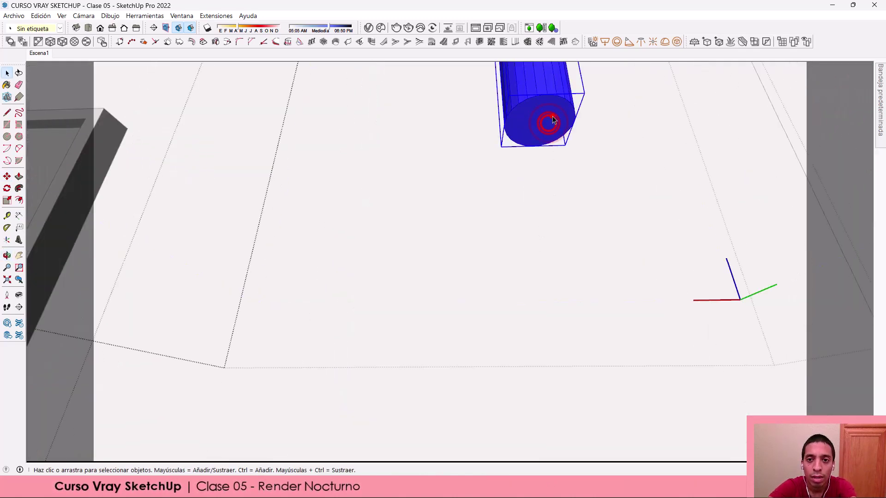
double_click(553, 118)
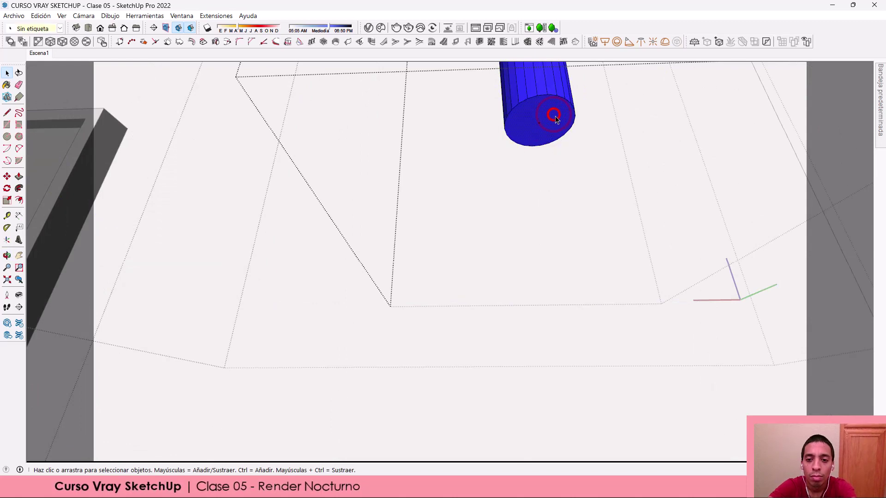
- Push/Pull the cord's end face down until it reaches the lamp ring
key("p")
middle_click_drag(551, 170, 553, 224)
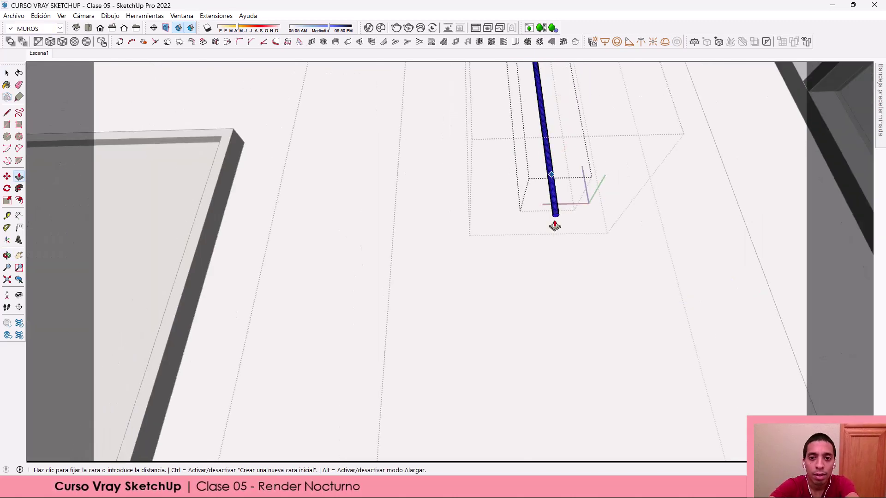
mouse_move(554, 232)
left_mouse_down()
mouse_move(603, 368)
mouse_move(556, 363)
left_mouse_up()
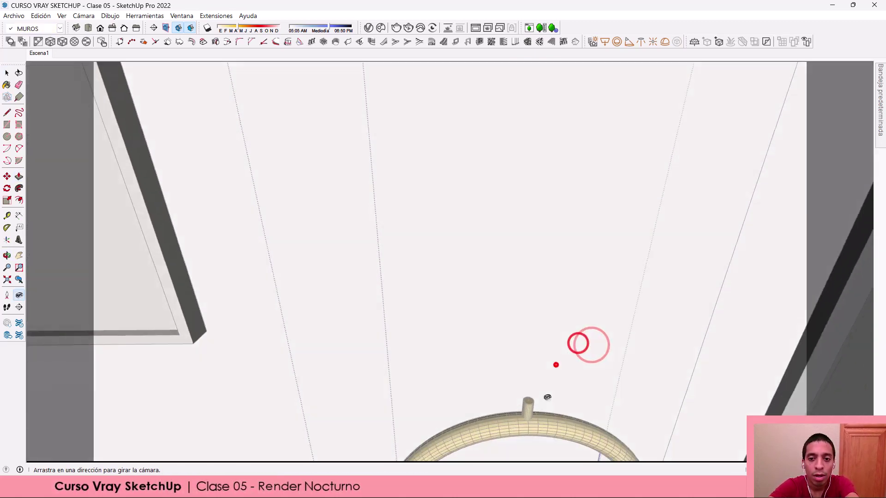
key("p")
left_click(556, 362)
left_click(534, 382)
key("space")
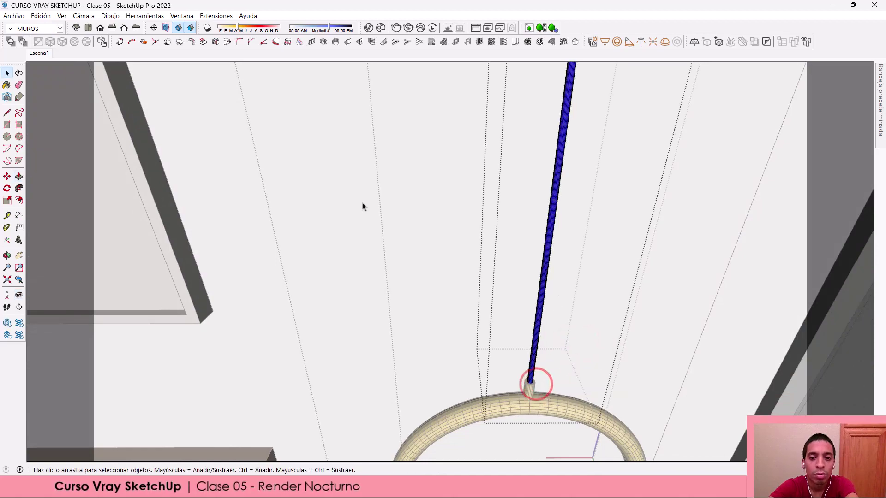
left_click(39, 54)
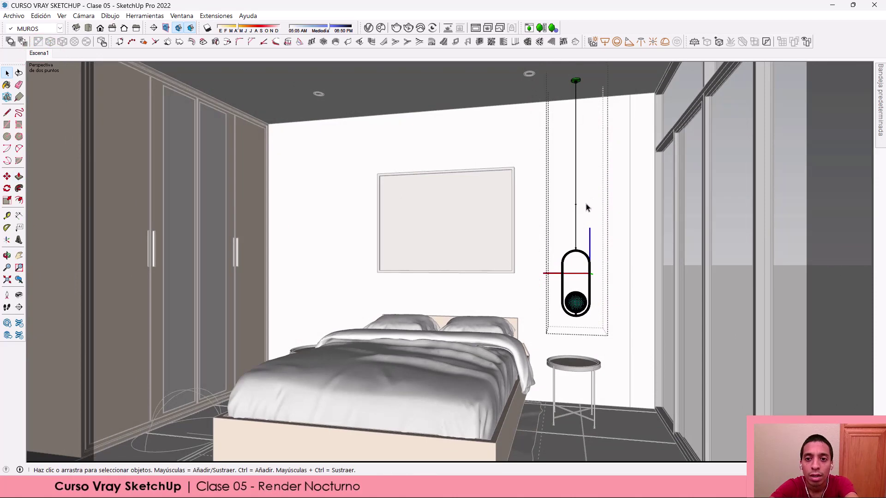
- Re-enter the cord groups to inspect its geometry, then close editing
scroll(579, 205, "up", 3)
scroll(573, 204, "up", 3)
scroll(574, 206, "up", 3)
left_click(570, 211)
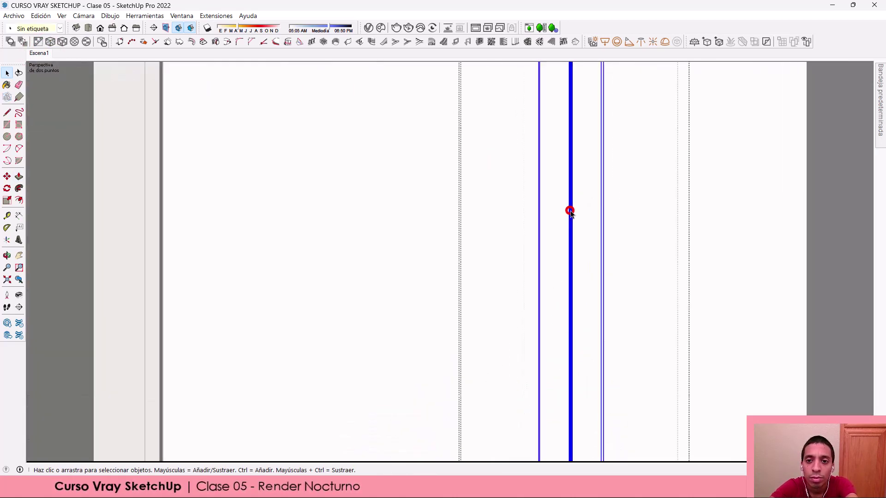
mouse_move(570, 211)
middle_mouse_down()
mouse_move(665, 156)
mouse_move(580, 214)
middle_mouse_up()
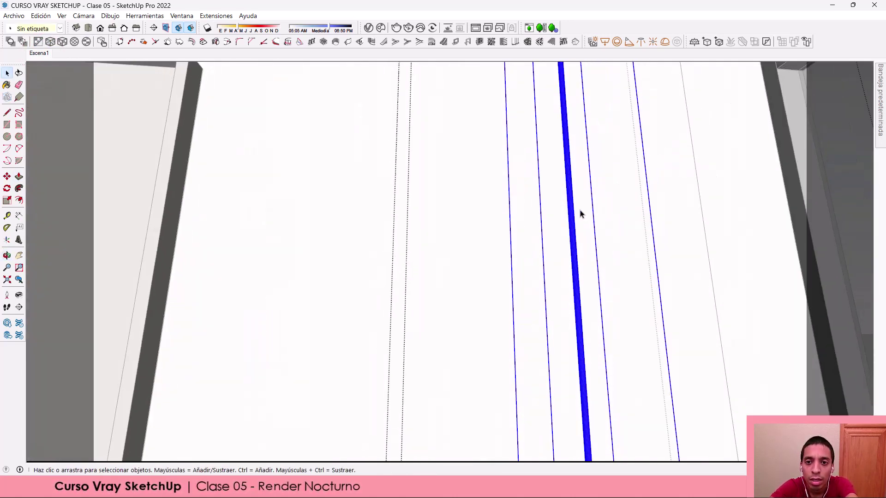
double_click(571, 215)
left_click_drag(516, 136, 633, 241)
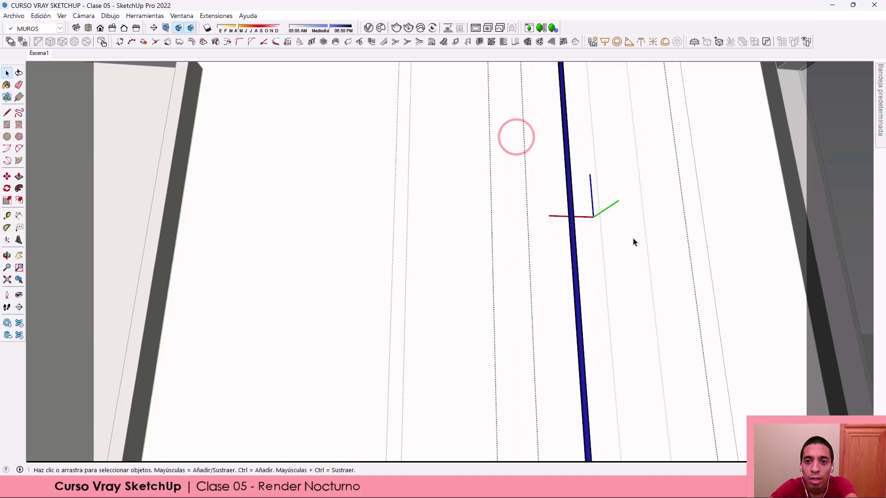
double_click(572, 217)
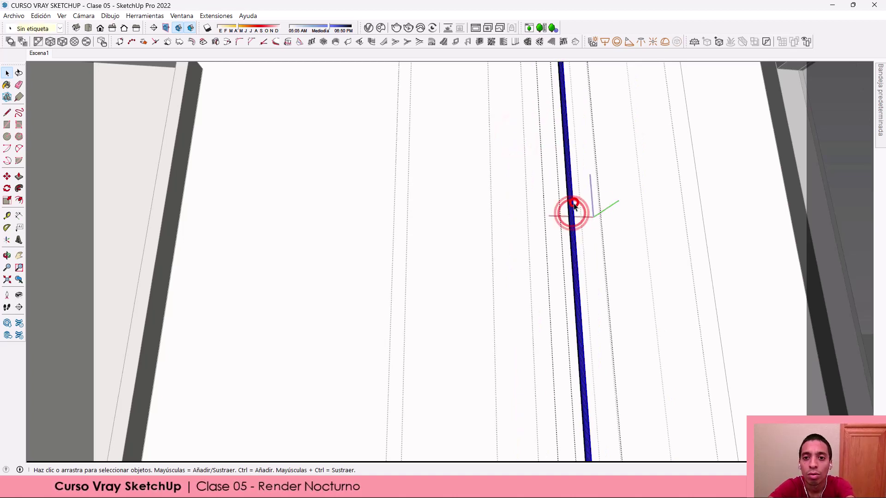
left_click_drag(522, 143, 632, 259)
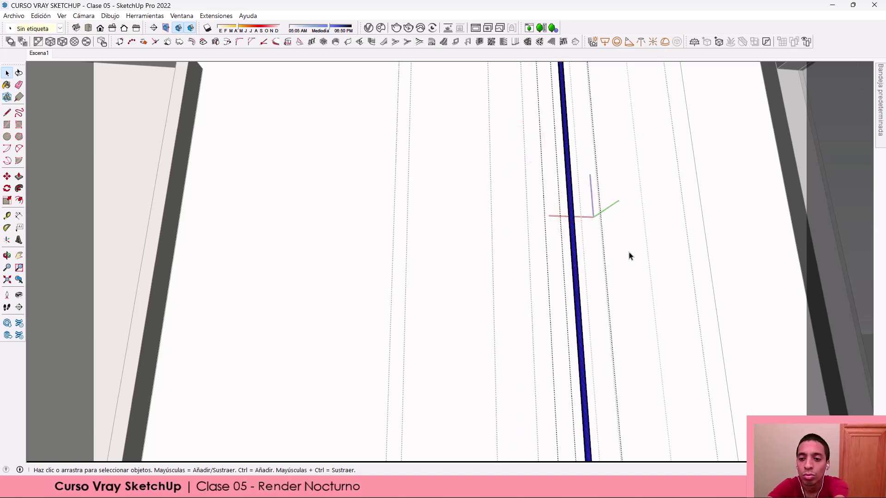
left_click(36, 55)
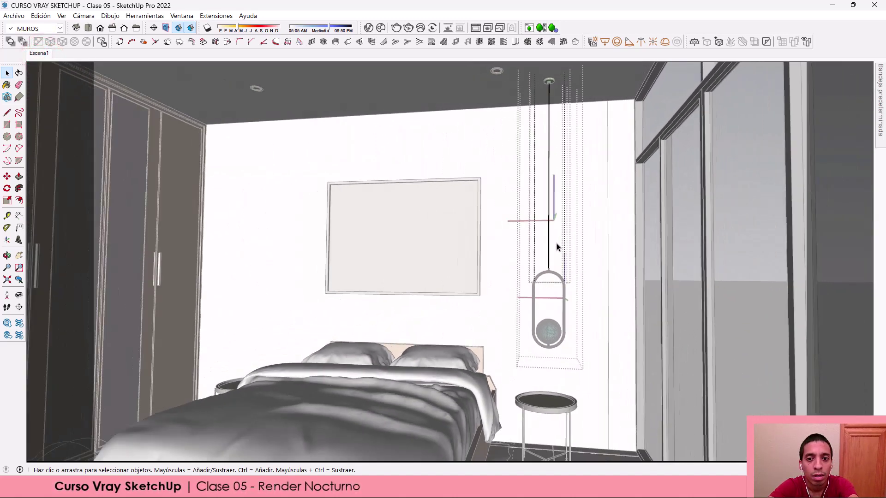
left_click(602, 224)
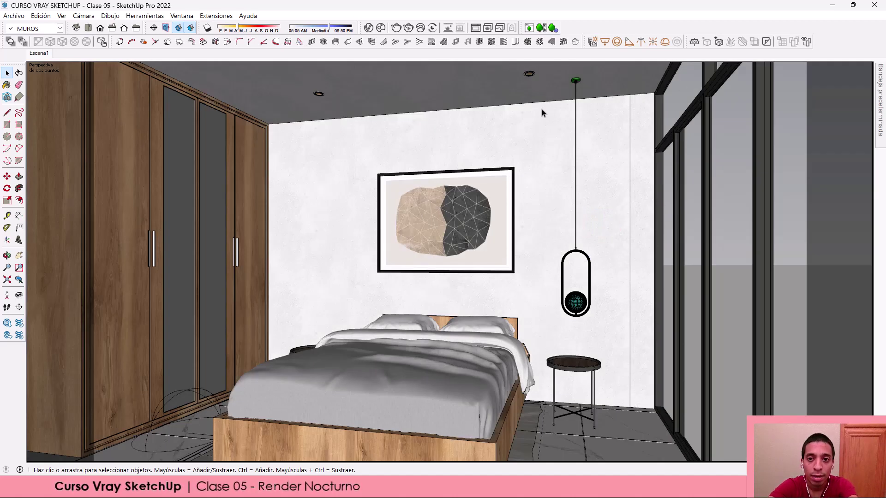
- Select the hanging lamp and look over the ceiling, bed and picture to check it
left_click(574, 309)
middle_click_drag(598, 293, 570, 201)
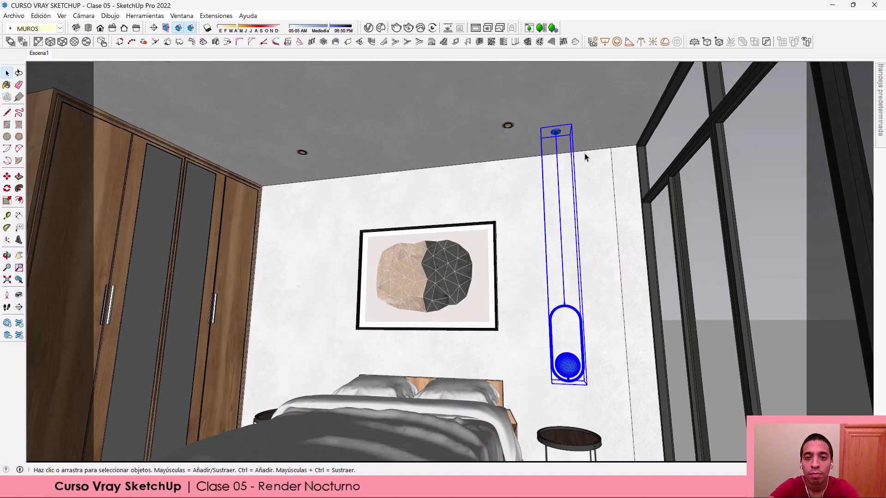
scroll(586, 153, "up", 3)
scroll(600, 152, "up", 2)
key("m")
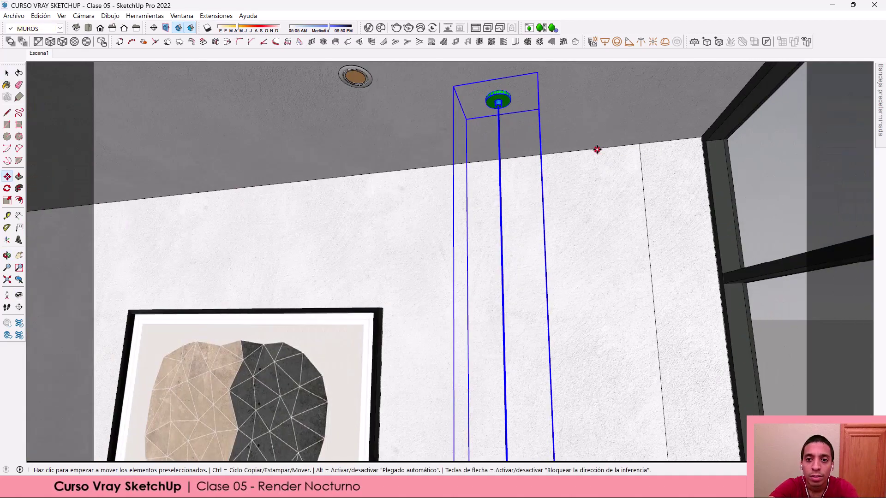
key("space")
scroll(593, 140, "down", 2)
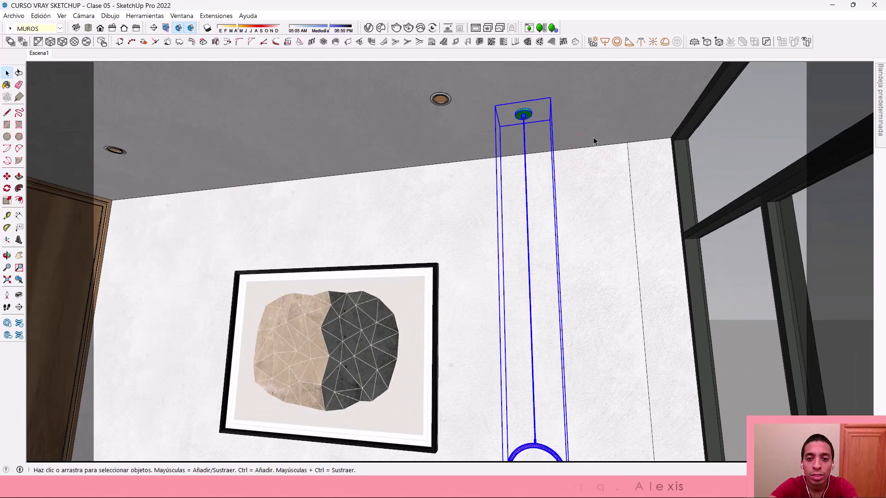
key("l")
left_click_drag(593, 140, 494, 349)
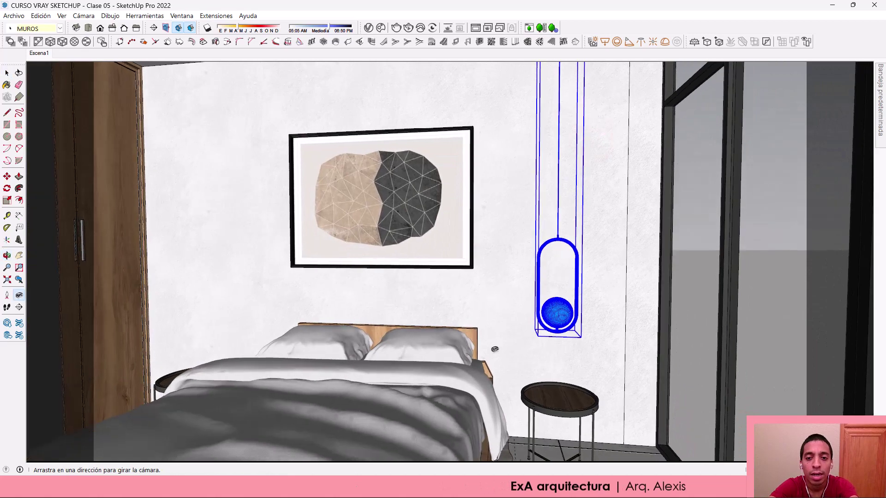
scroll(494, 350, "down", 2)
key("space")
- Clear the selection and zoom out to view the reconnected pendant
scroll(531, 313, "down", 2)
scroll(545, 297, "down", 2)
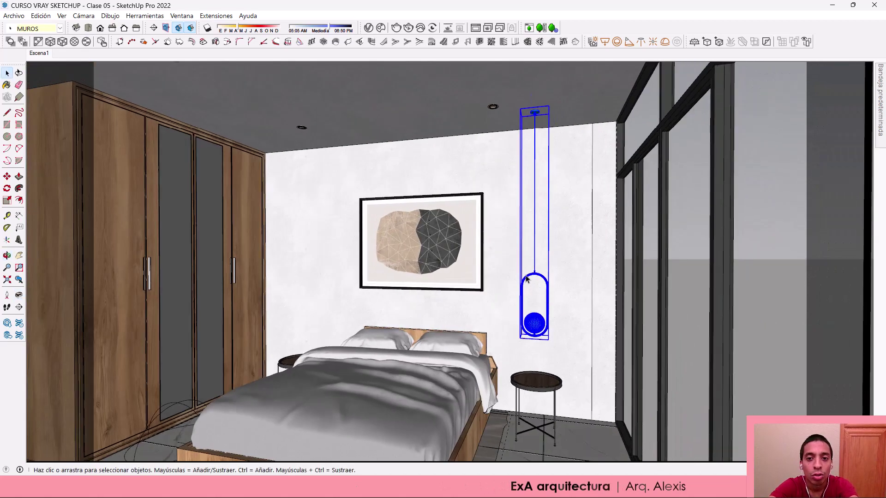
left_click(597, 286)
scroll(556, 303, "up", 3)
scroll(545, 308, "down", 1)
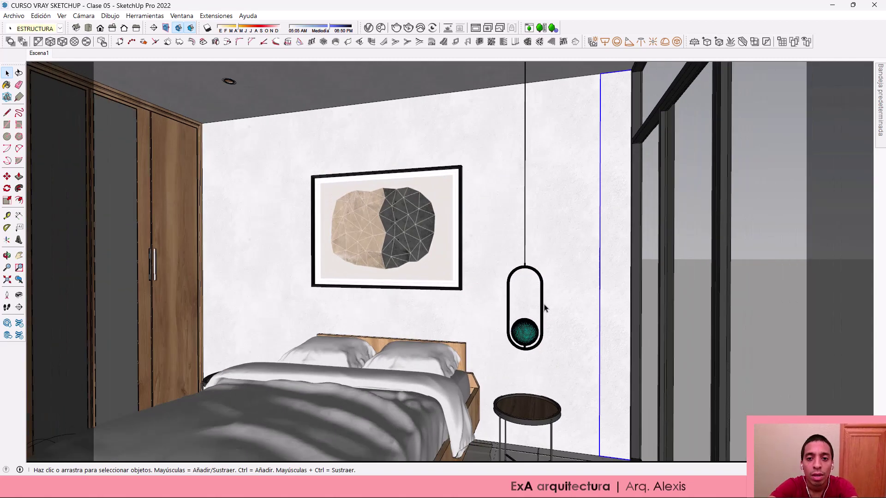
scroll(544, 308, "down", 1)
scroll(544, 307, "down", 1)
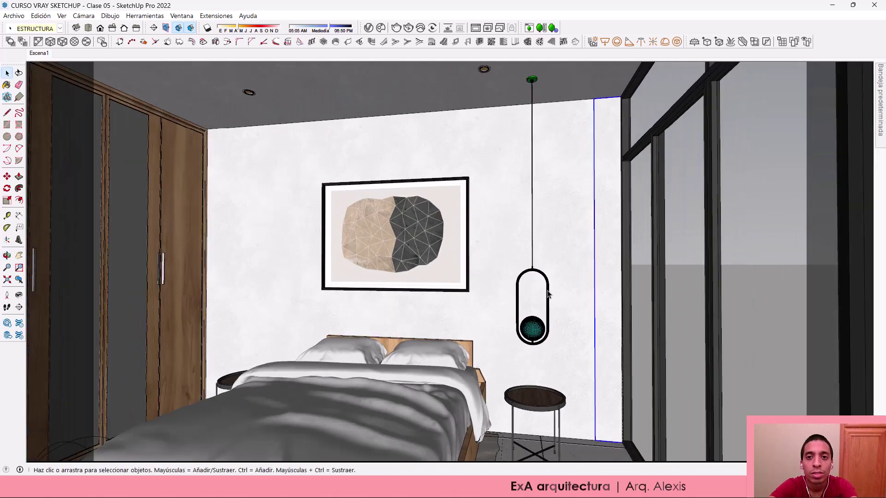
- Delete the unused Color materials from the V-Ray Asset Editor
left_click(369, 28)
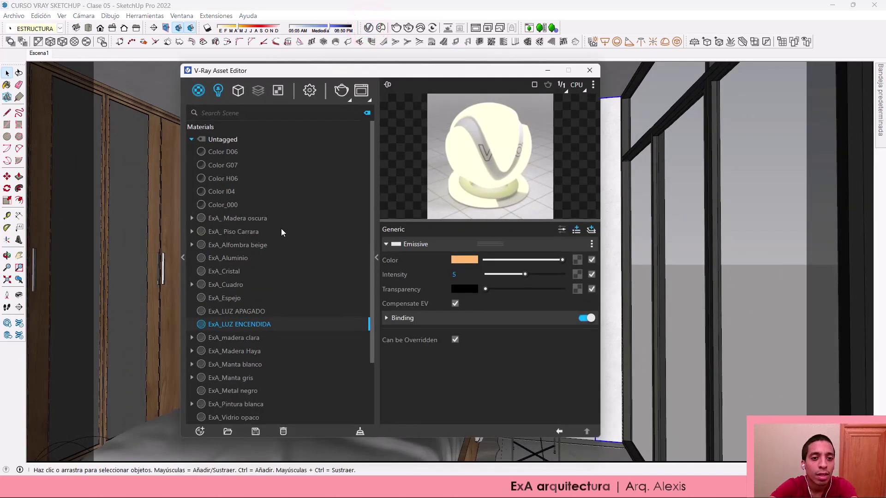
left_click(226, 205)
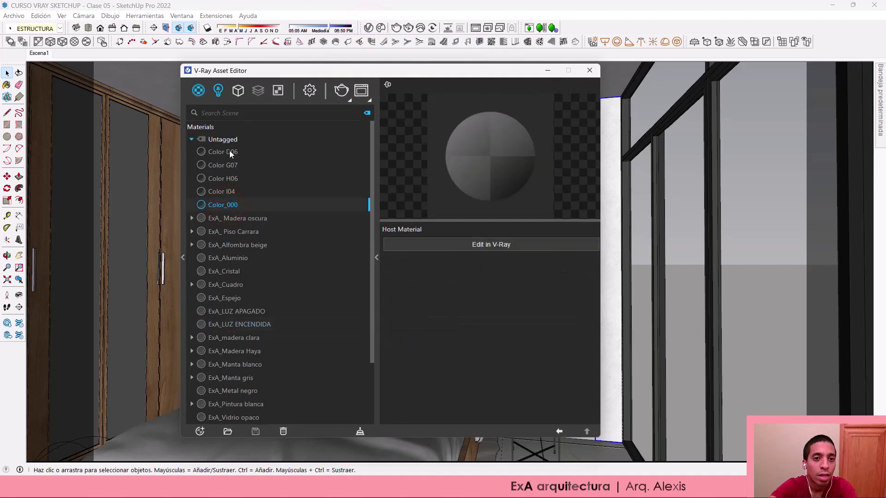
right_click(229, 174)
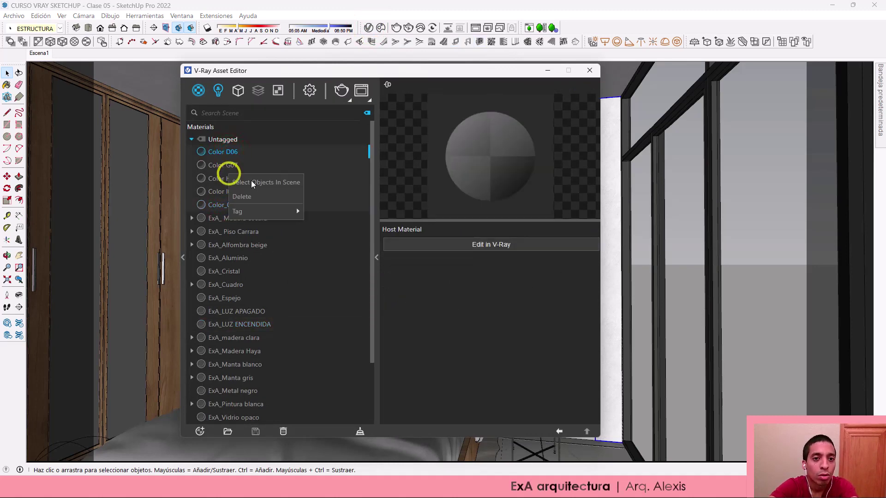
left_click(256, 199)
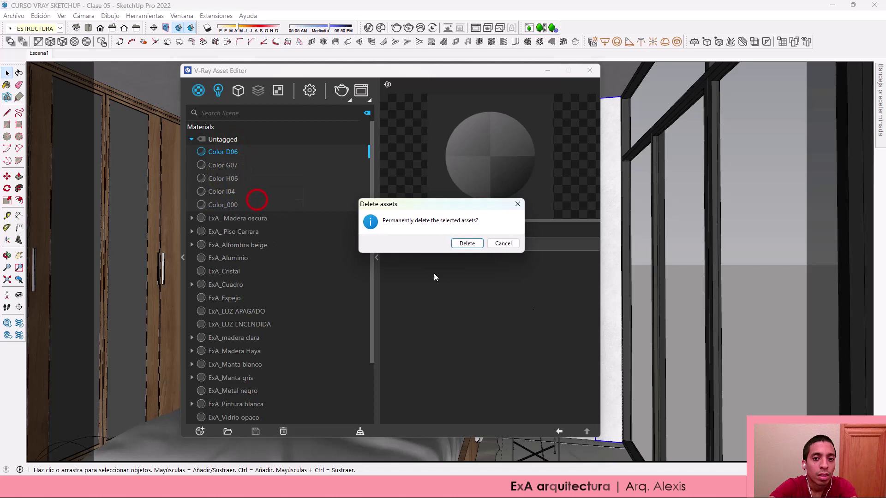
left_click(466, 243)
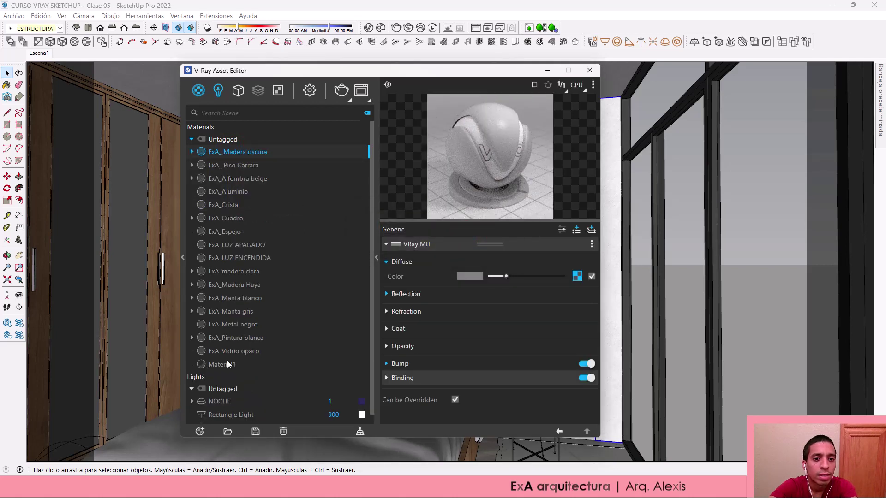
- Delete Material1, select ExA_LUZ ENCENDIDA, and minimize the Asset Editor
left_click(227, 364)
right_click(227, 364)
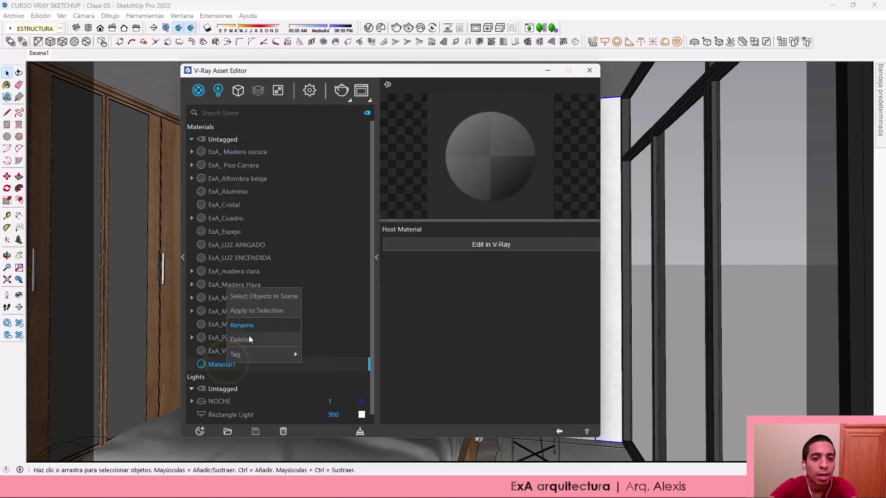
left_click(248, 337)
left_click(466, 243)
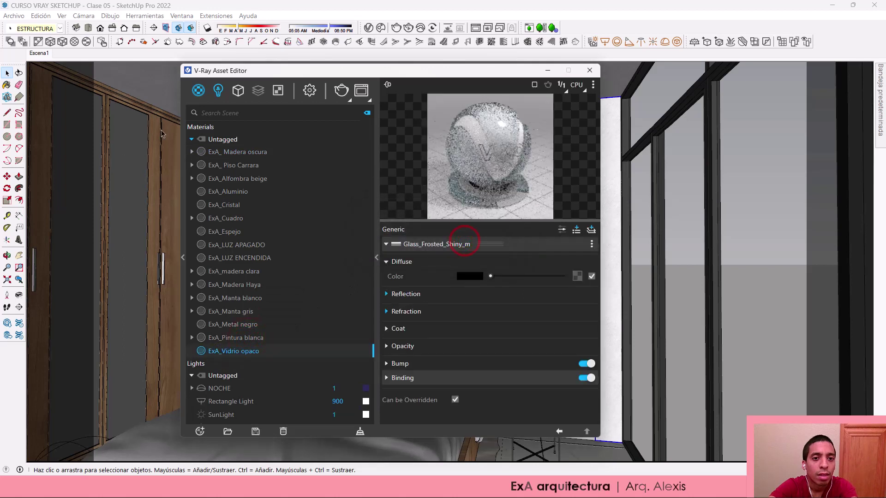
left_click(256, 259)
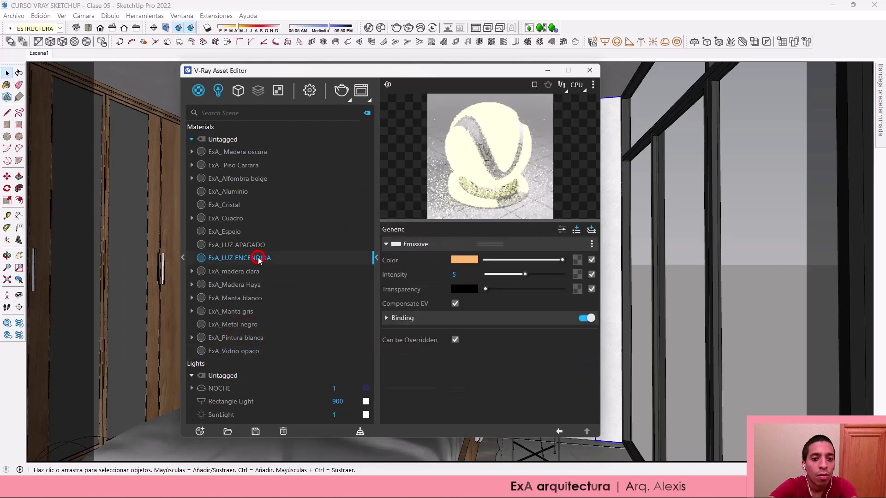
left_click(545, 73)
- Paint the pendant lamp's globe with the warm gold-orange material
scroll(533, 350, "up", 3)
scroll(535, 337, "up", 3)
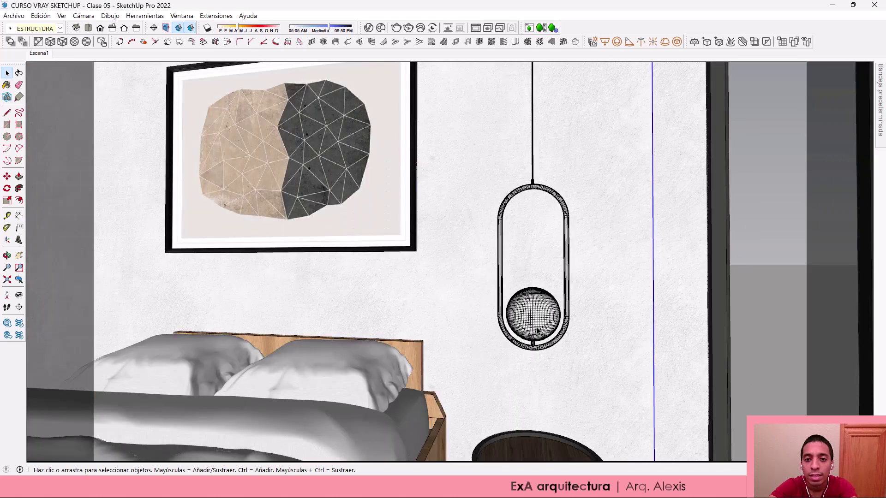
scroll(538, 328, "up", 2)
double_click(538, 324)
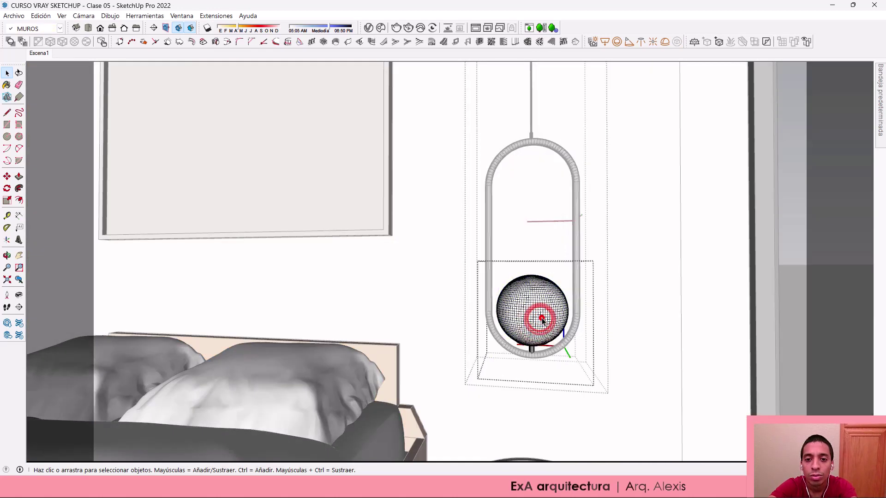
double_click(542, 319)
left_click(543, 319)
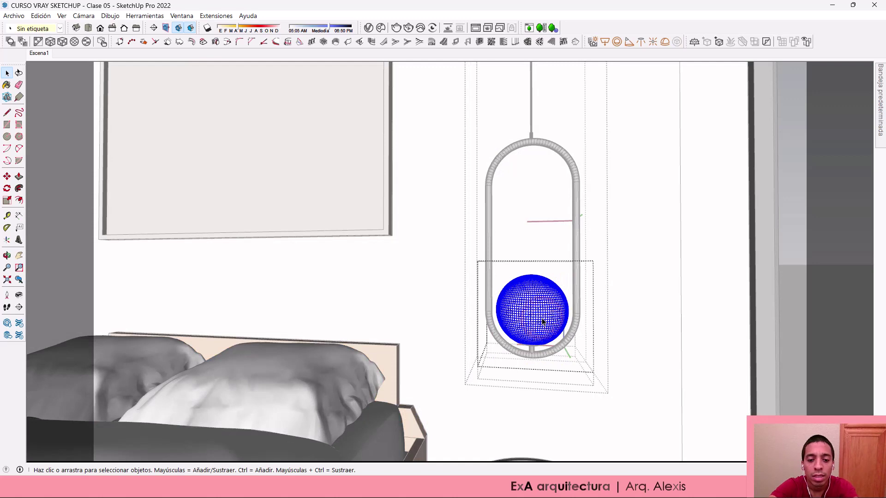
key("b")
left_click(536, 315)
key("space")
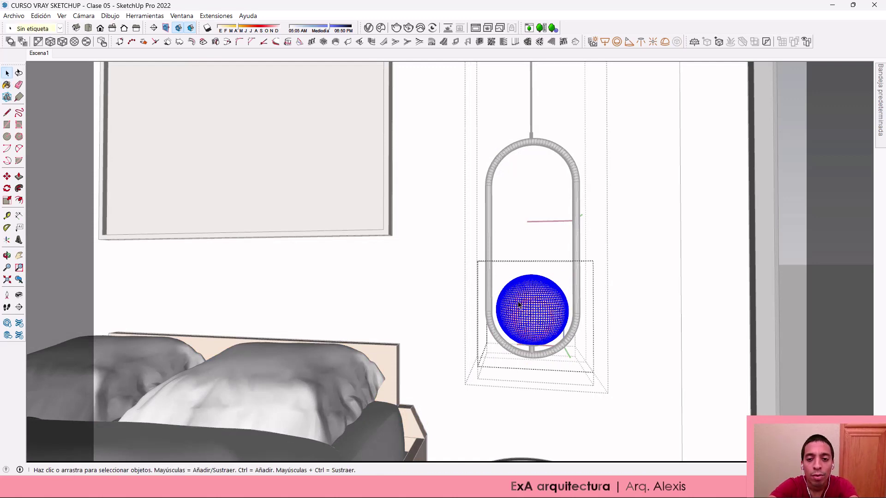
key("Escape")
key("Escape")
key("Escape")
- Sample a material from a surface with the Paint Bucket
scroll(568, 370, "down", 1)
scroll(568, 330, "down", 1)
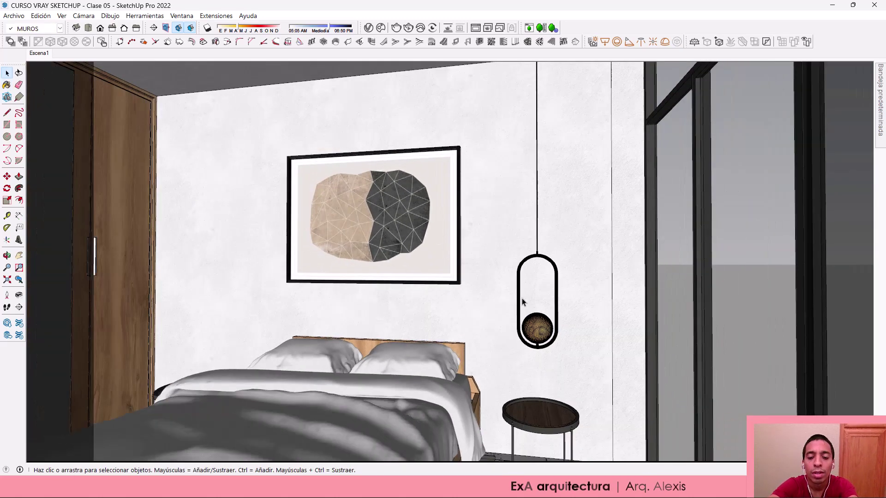
scroll(569, 291, "down", 1)
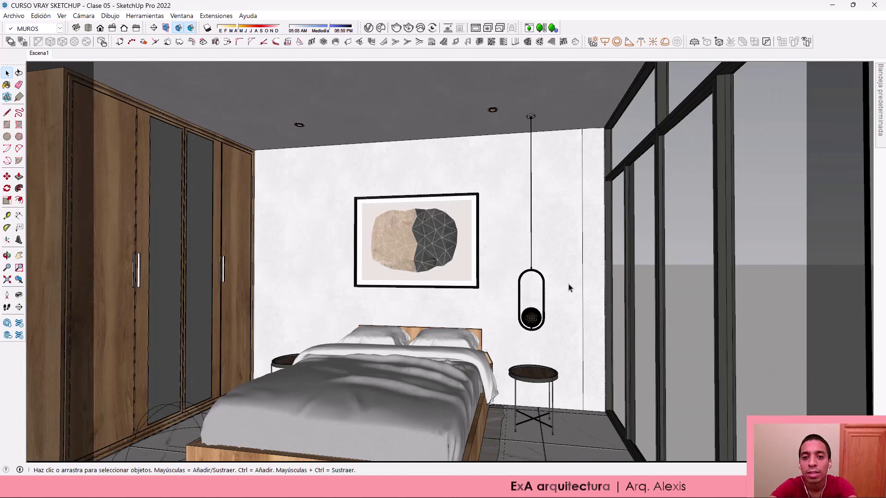
scroll(598, 149, "up", 1)
scroll(608, 180, "up", 1)
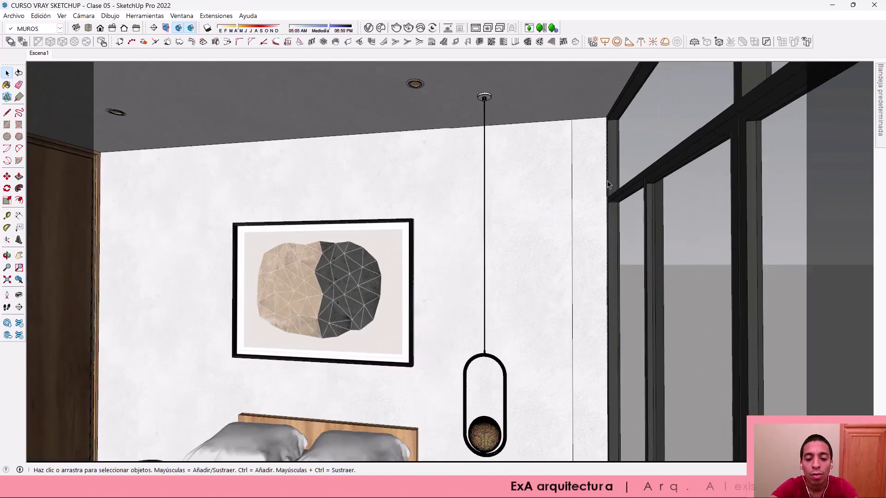
scroll(614, 208, "up", 1)
key("b")
key("alt")
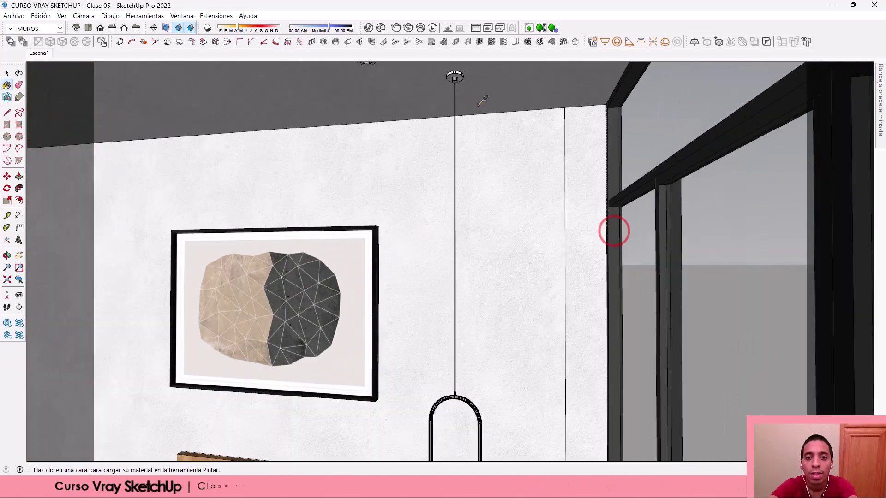
scroll(469, 101, "down", 2)
key("space")
scroll(469, 102, "down", 1)
scroll(458, 95, "up", 1)
scroll(459, 102, "up", 1)
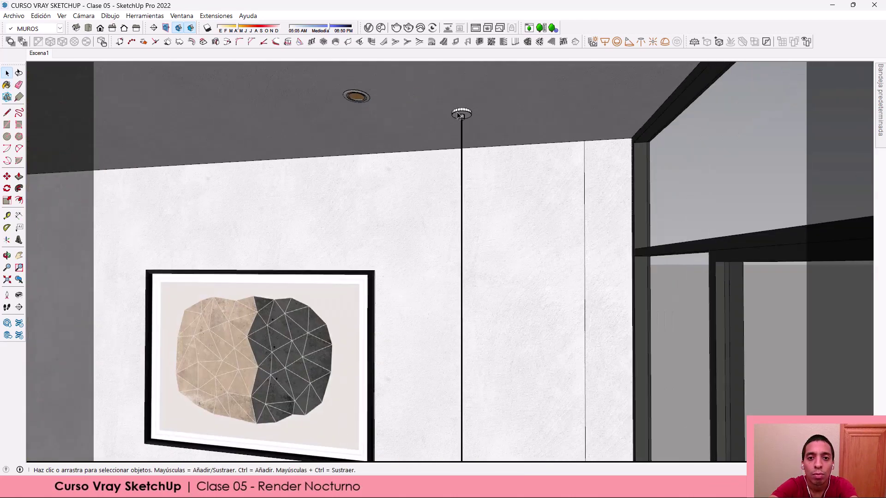
scroll(462, 106, "up", 1)
scroll(464, 110, "up", 1)
- Drill into the hanging lamp groups to select the canopy and hanging rod
left_click(467, 113)
double_click(467, 114)
left_click(470, 114)
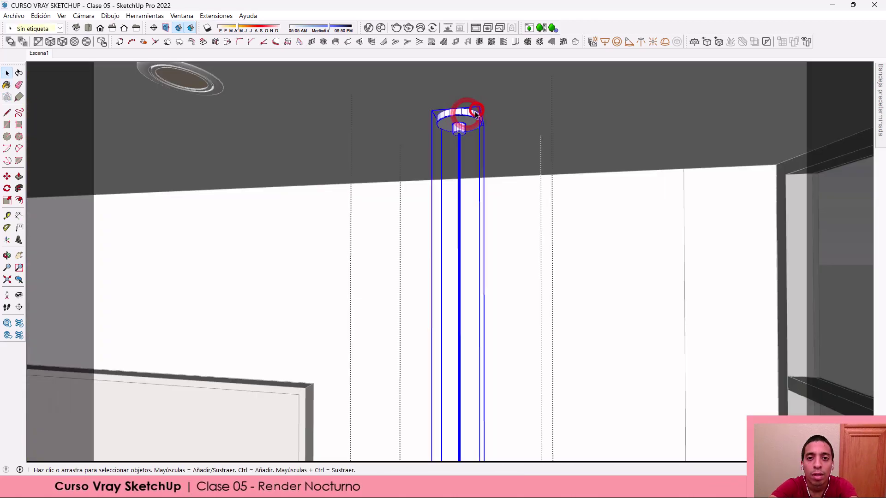
double_click(470, 115)
left_click(471, 115)
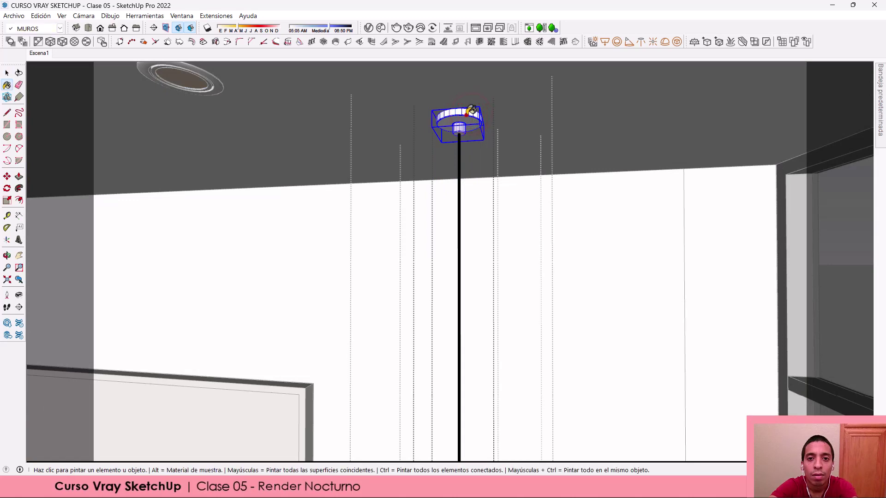
scroll(460, 156, "up", 2)
left_click(459, 153)
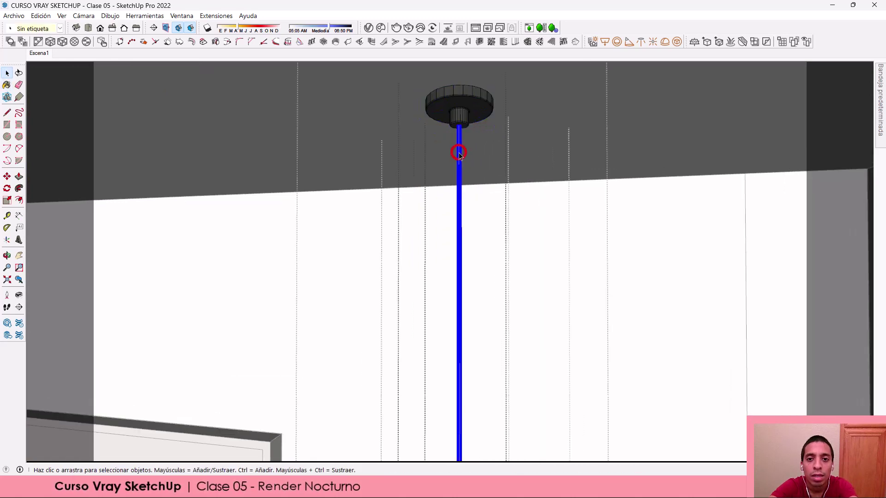
- Paint the pendant lamp's ring dark
key("b")
mouse_move(462, 147)
middle_mouse_down()
mouse_move(512, 251)
mouse_move(501, 191)
middle_mouse_up()
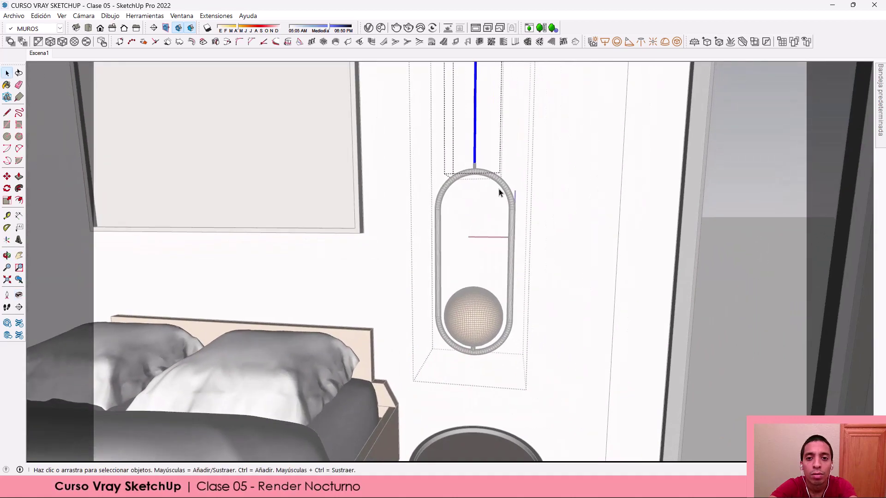
left_click(500, 184)
left_click(500, 184)
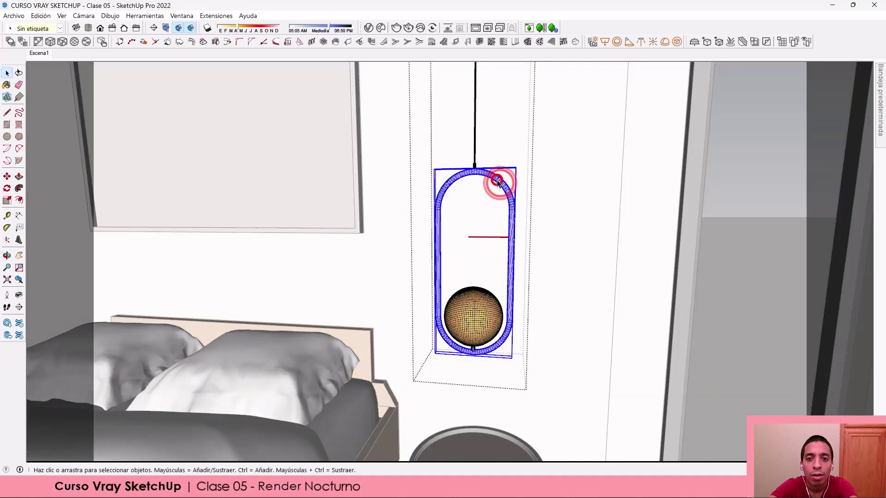
key("b")
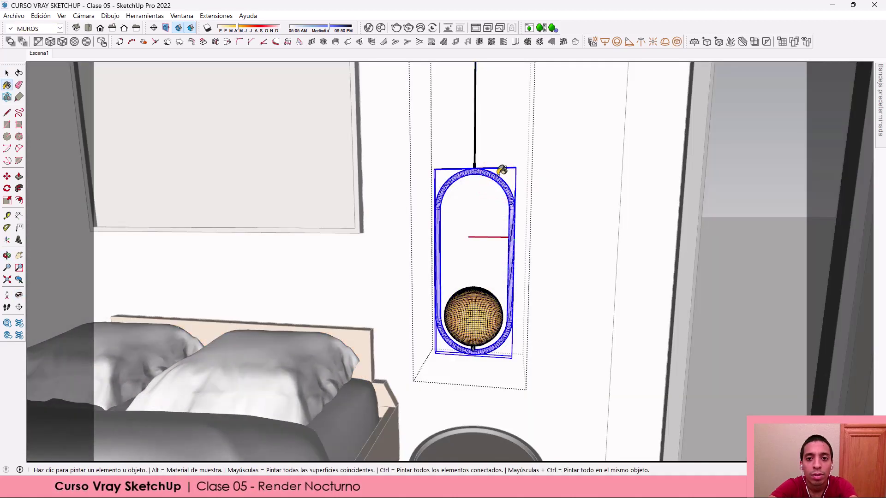
left_click(497, 172)
key("space")
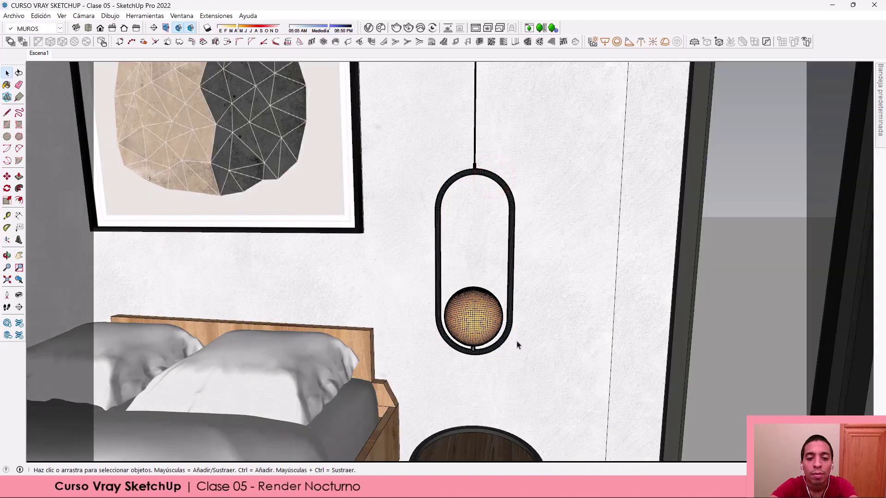
- Paint the small stem under the globe dark and return to the Escena1 view
scroll(480, 364, "up", 2)
scroll(468, 316, "up", 3)
double_click(457, 281)
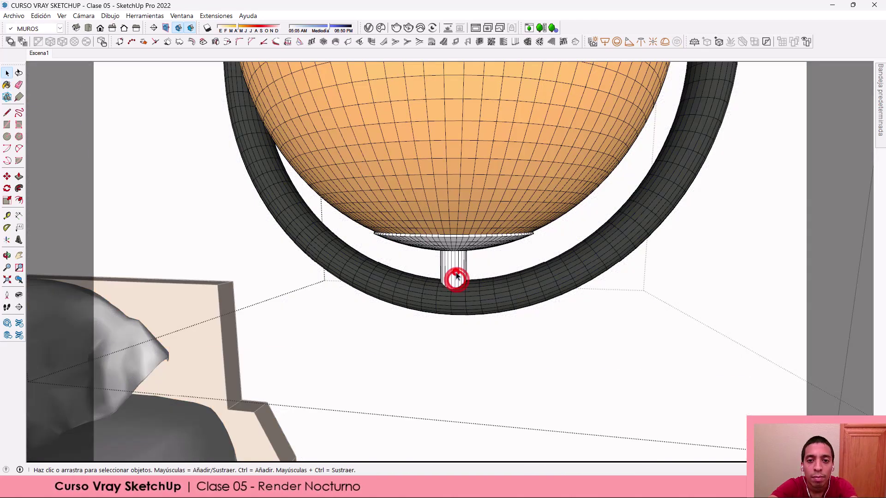
key("b")
left_click(457, 267)
key("space")
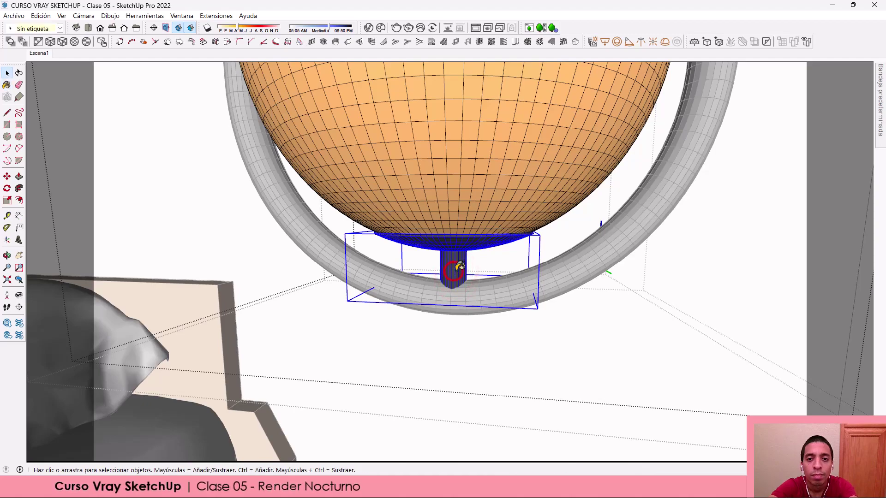
left_click(40, 53)
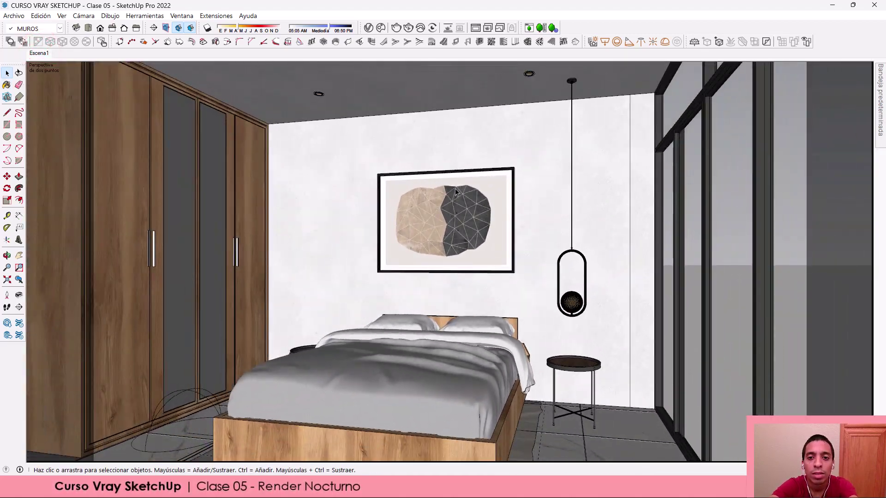
- Copy the pendant lamp to the ceiling above the left nightstand, left of the picture
middle_click_drag(455, 192, 540, 182)
key("m")
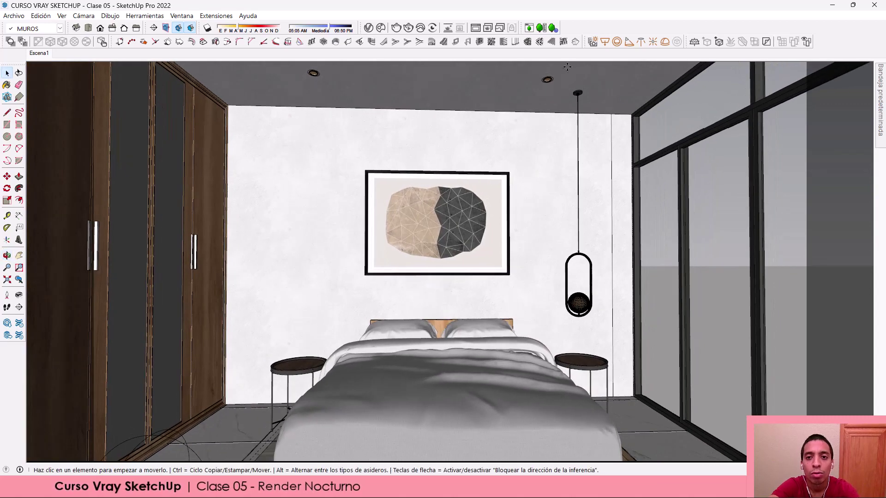
key("ctrl")
middle_click_drag(549, 120, 576, 120)
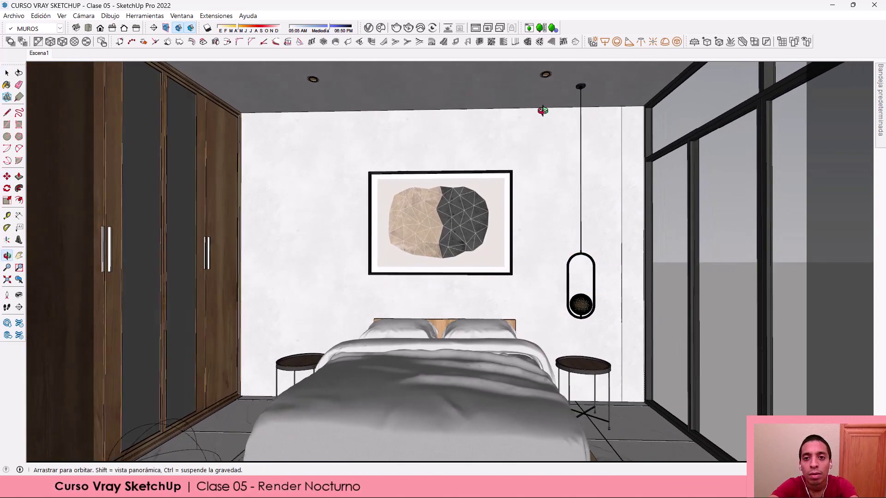
key("space")
left_click(580, 117)
key("m")
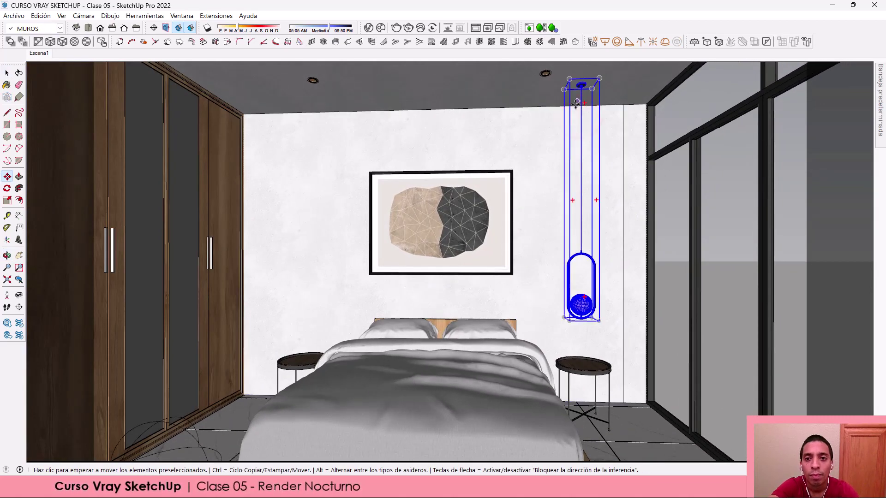
left_click(576, 105)
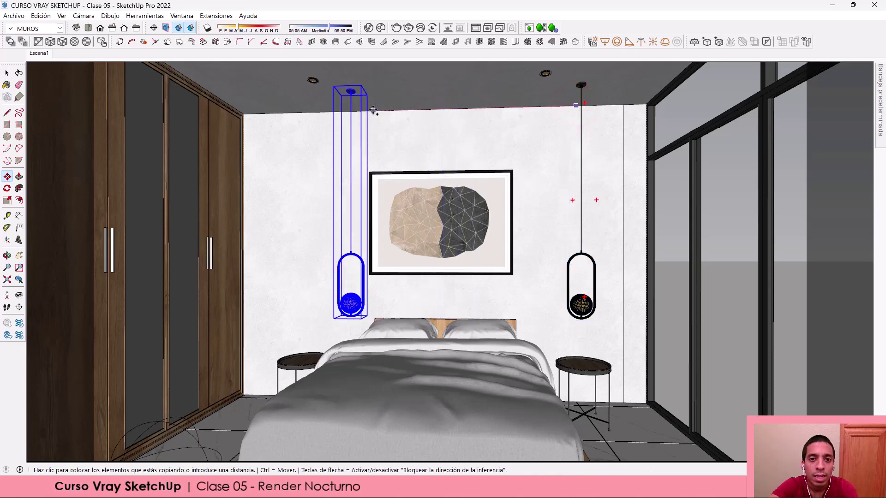
left_click(332, 114)
key("space")
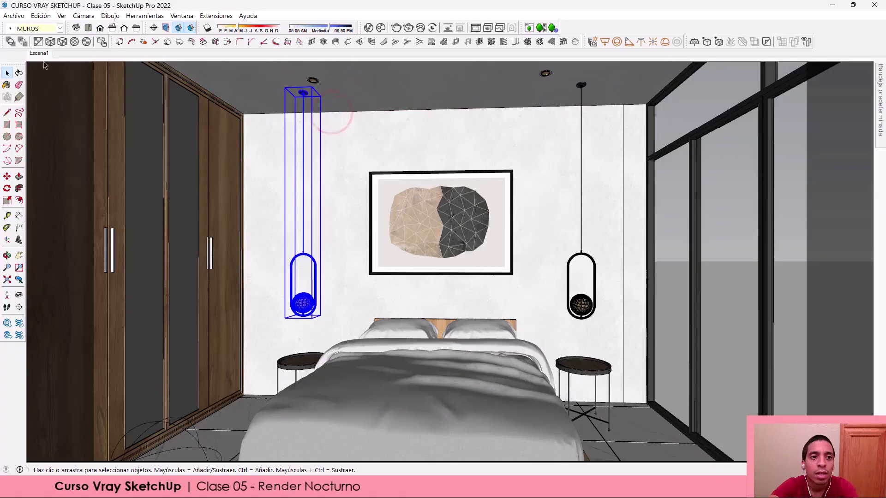
left_click(32, 53)
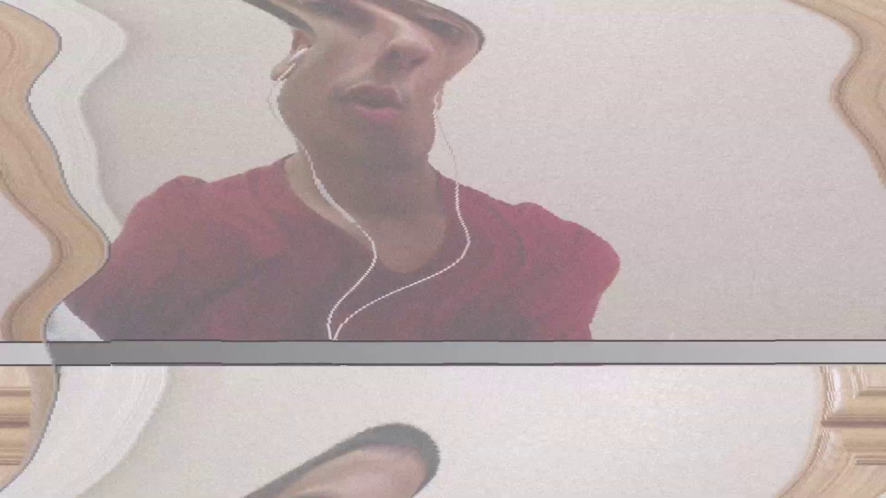
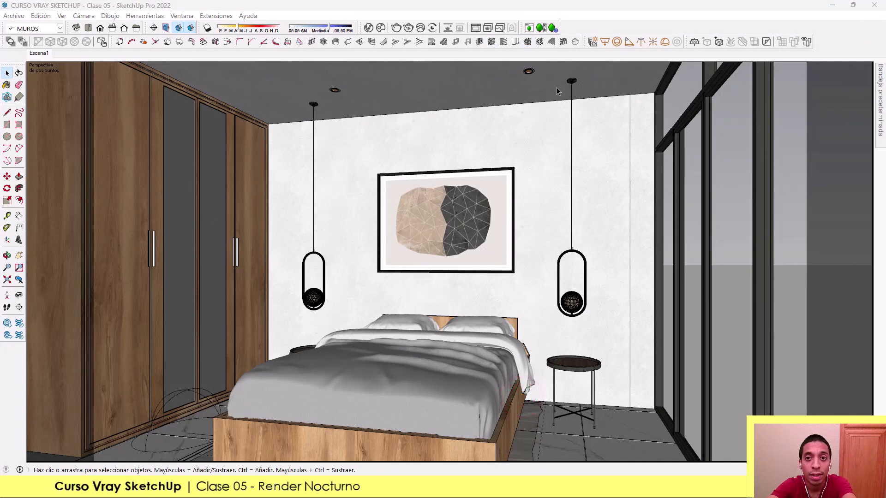
- Tilt the view up to the ceiling and open the recessed downlight group for editing
scroll(535, 62, "up", 2)
scroll(533, 72, "up", 2)
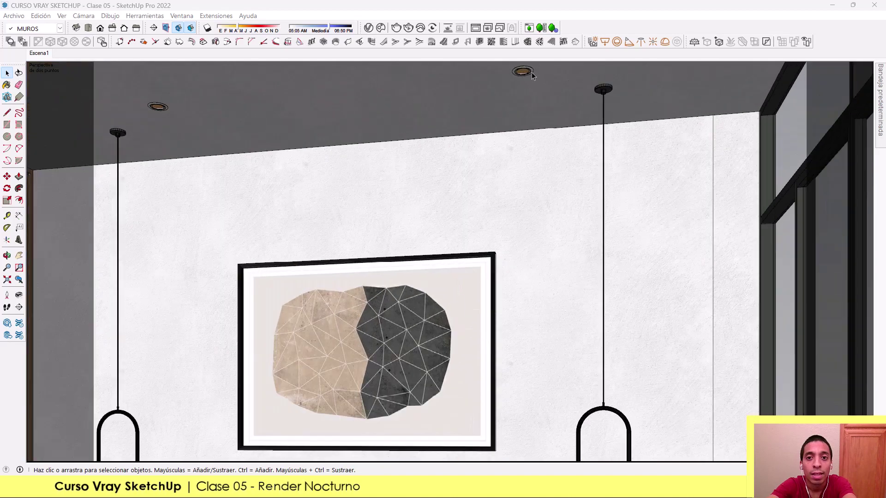
scroll(538, 83, "up", 2)
scroll(551, 115, "up", 2)
left_click(558, 221)
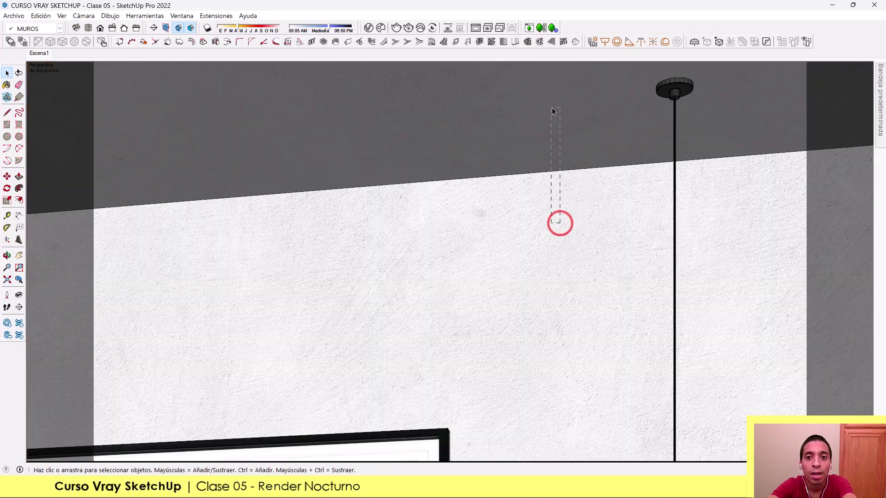
key("l")
left_click_drag(548, 266, 467, 148)
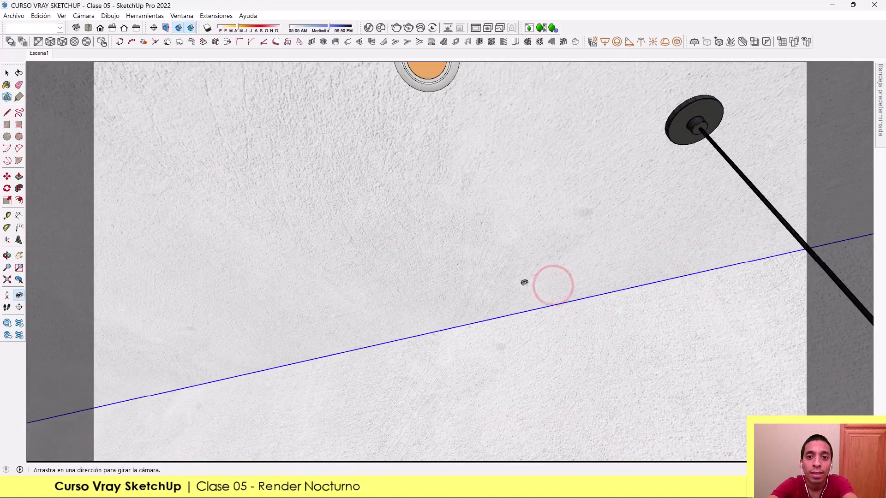
key("space")
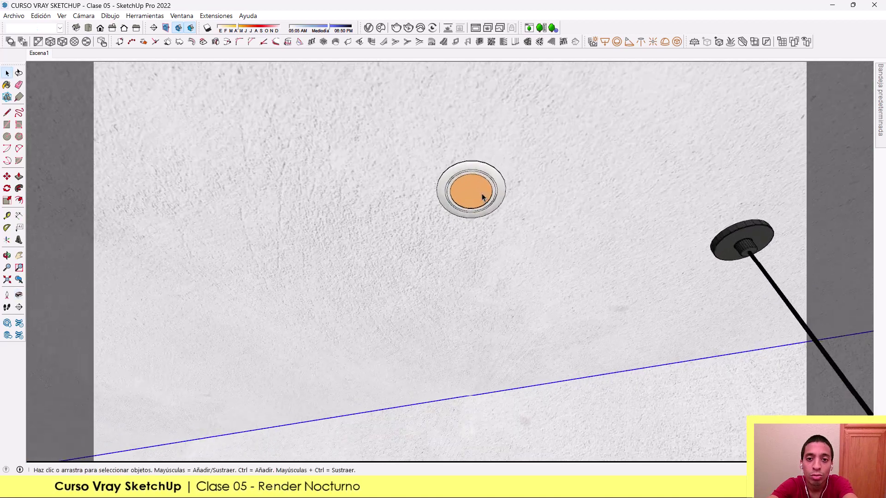
double_click(479, 193)
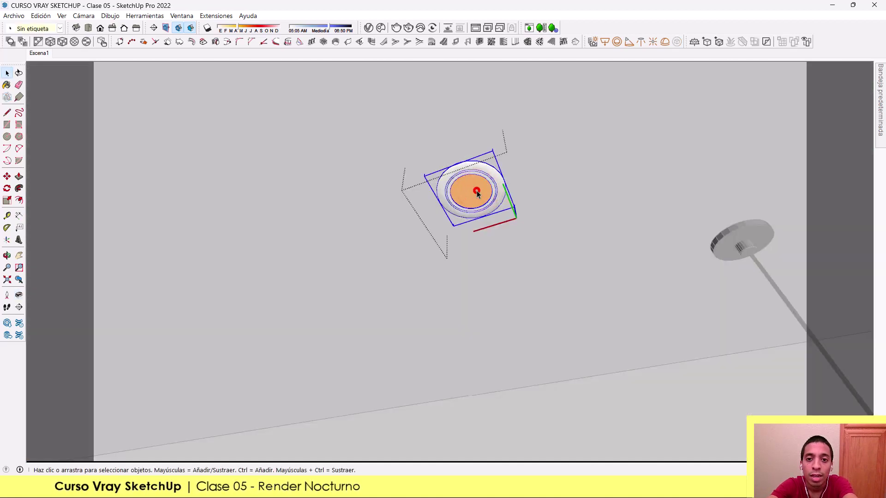
- Draw a V-Ray Rectangle Light over the orange disc inside the nested downlight part
double_click(461, 186)
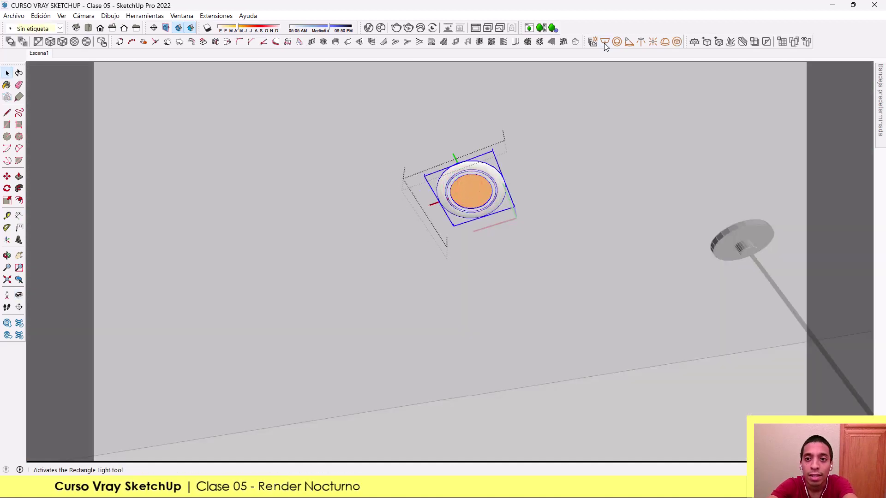
left_click_drag(586, 42, 455, 115)
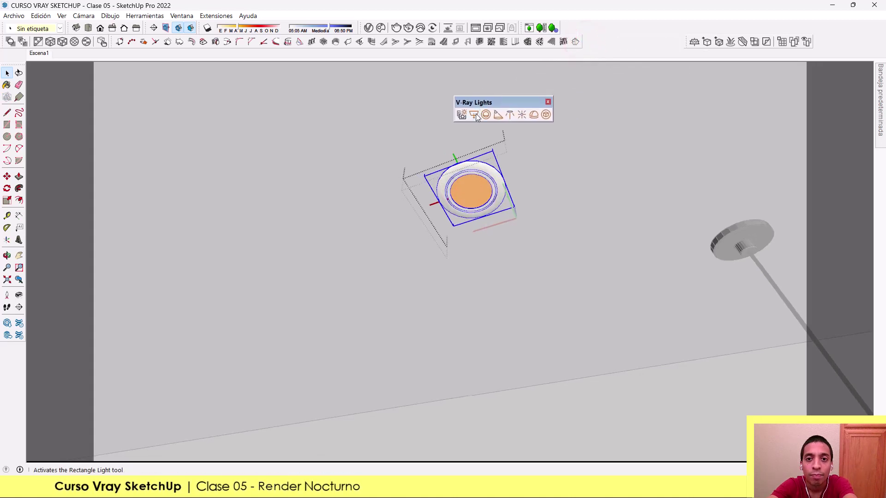
left_click(474, 113)
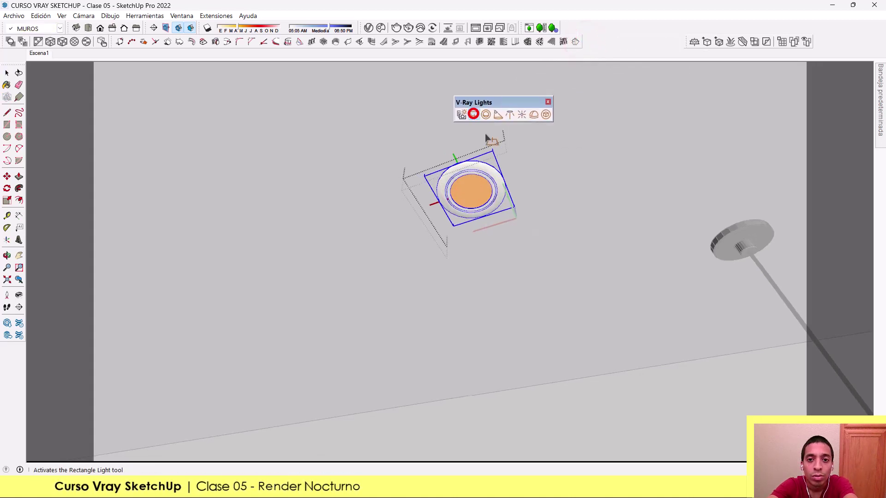
scroll(471, 201, "up", 2)
scroll(461, 183, "up", 3)
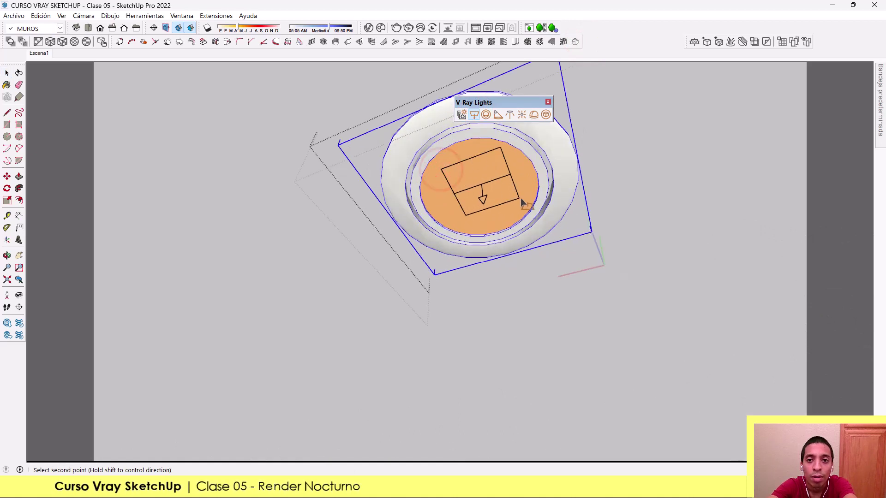
left_click(520, 203)
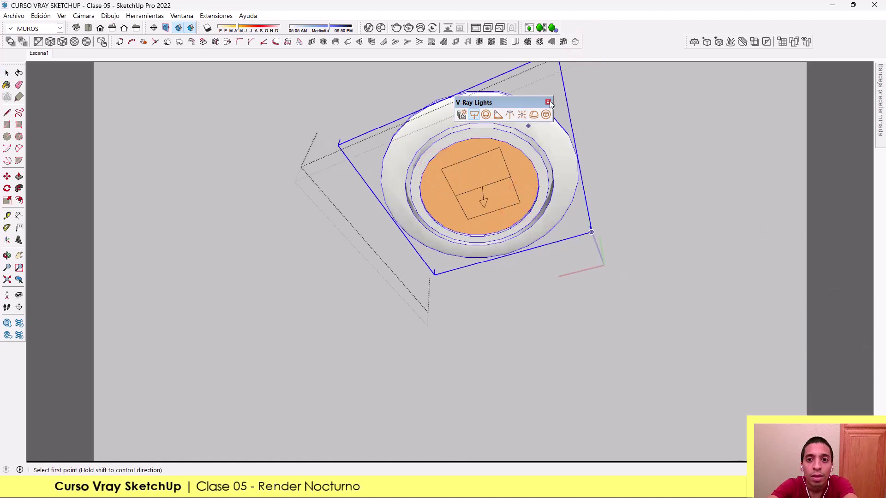
double_click(538, 102)
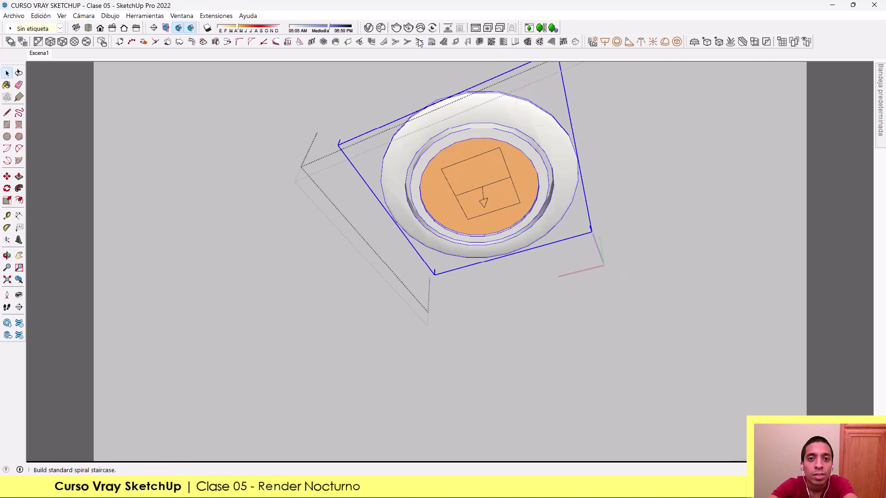
- Rename the Rectangle Light to DICROICO in the V-Ray Asset Editor Lights list
left_click(370, 28)
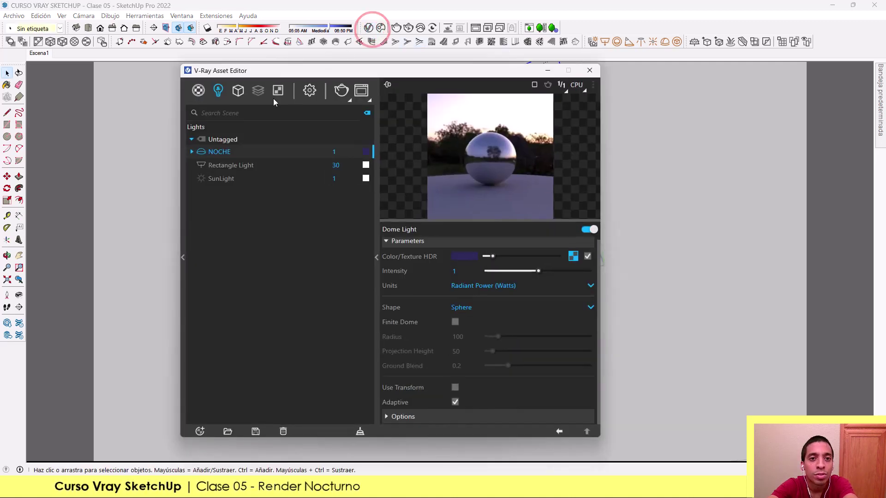
left_click(231, 167)
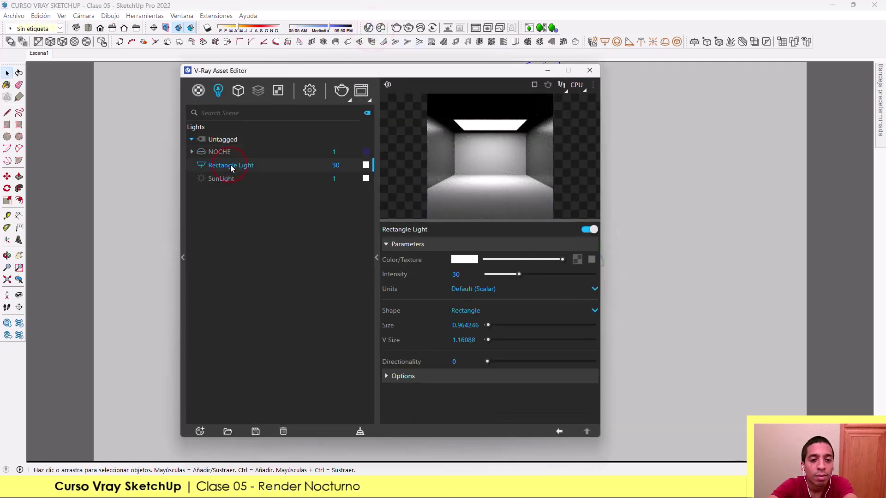
right_click(231, 167)
left_click(259, 189)
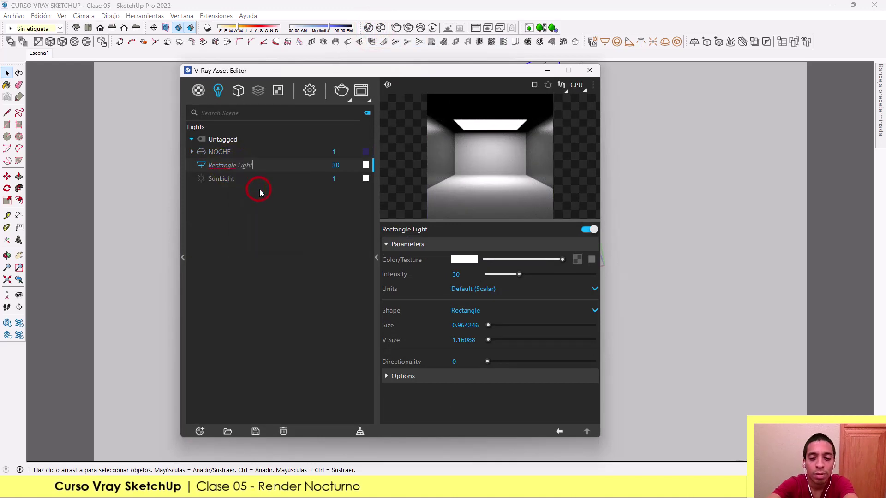
key("BackSpace")
key("BackSpace")
key("BackSpace")
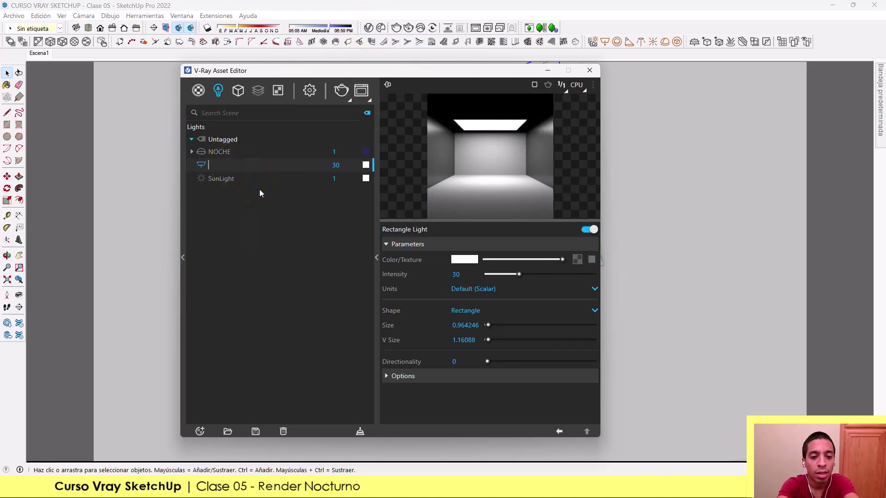
type("dicro")
key("Return")
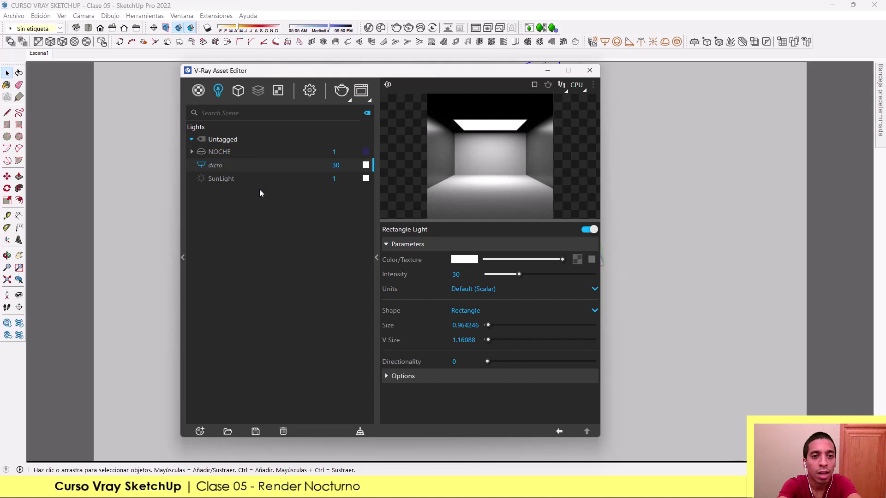
key("BackSpace")
key("BackSpace")
key("BackSpace")
key("BackSpace")
key("BackSpace")
type("DICROICO")
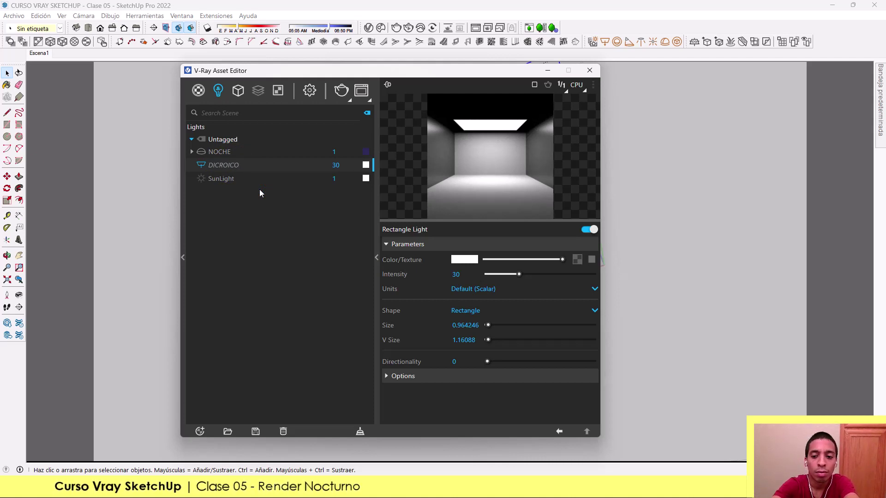
key("Return")
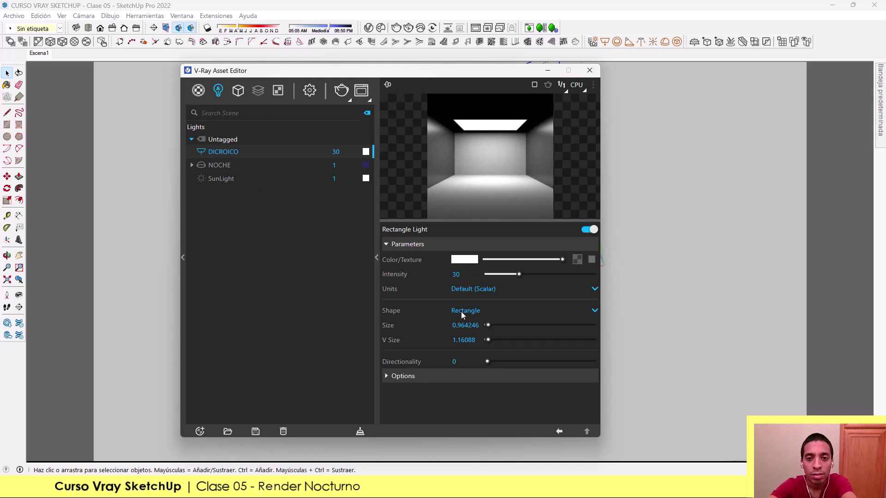
- Change the DICROICO light's shape to Disc and minimize the Asset Editor
left_click(465, 313)
left_click(461, 337)
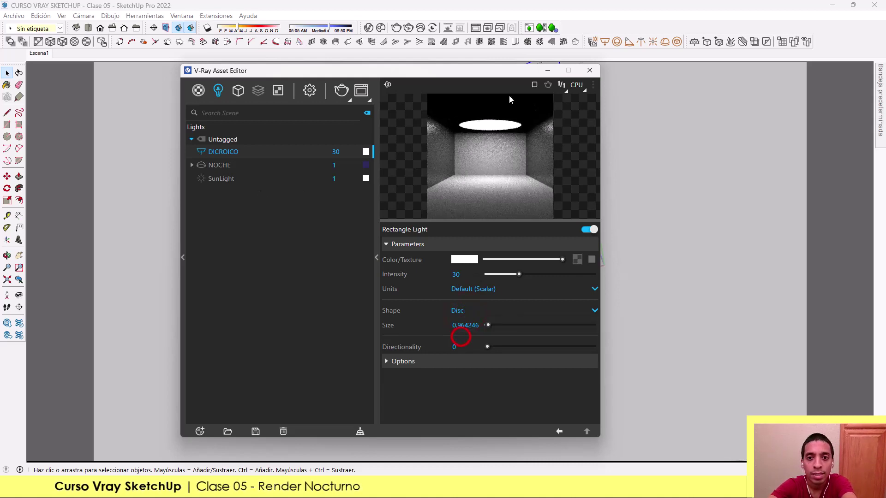
left_click(549, 70)
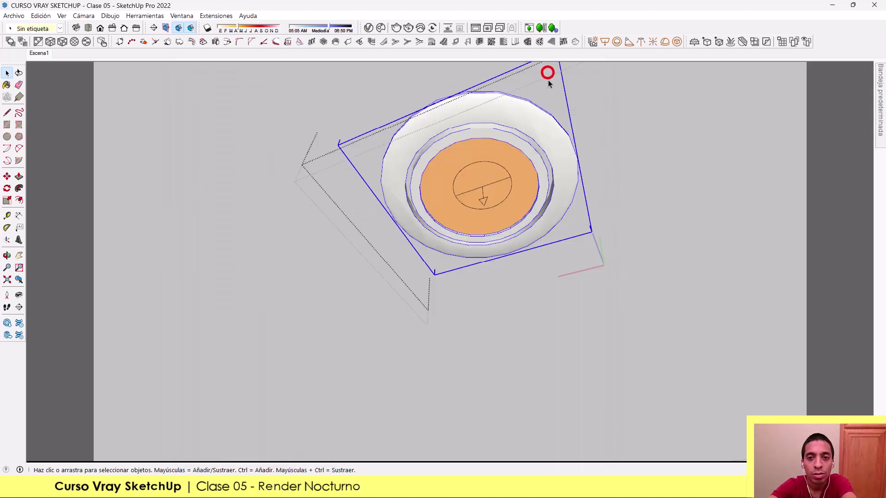
- Scale the disc light's top and bottom edges out over the orange lens
left_click(505, 180)
middle_click_drag(505, 180, 461, 241)
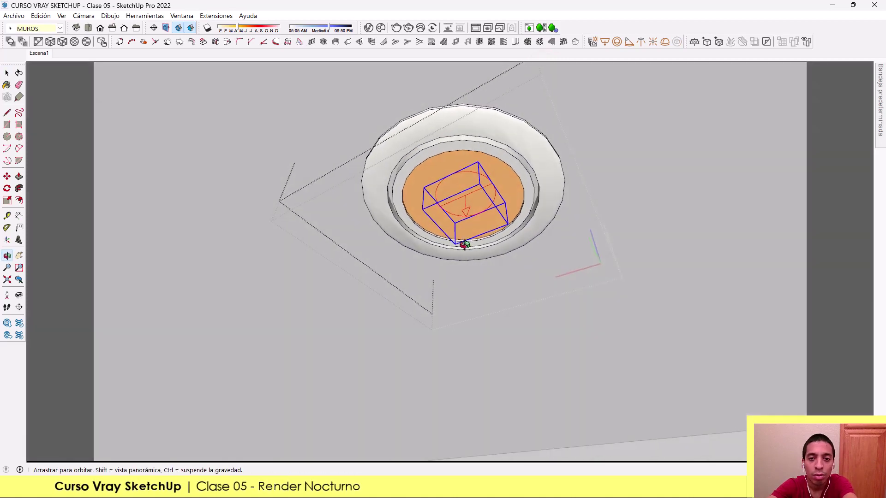
scroll(480, 177, "up", 2)
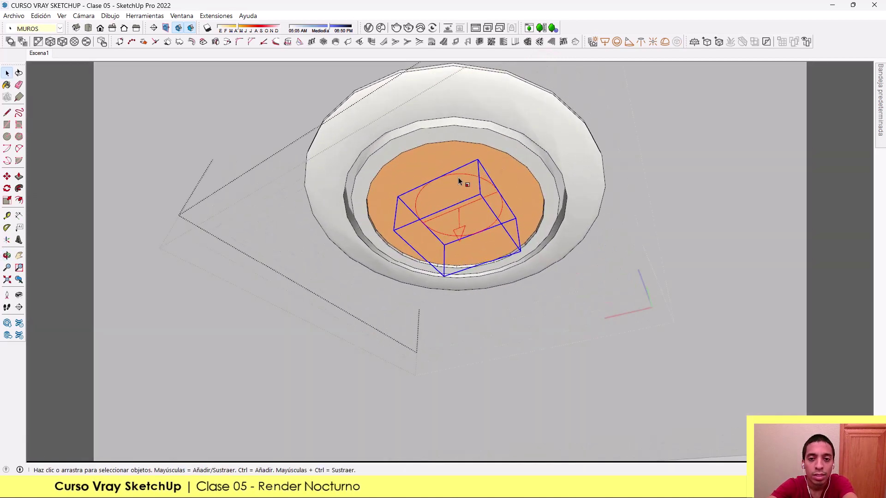
key("s")
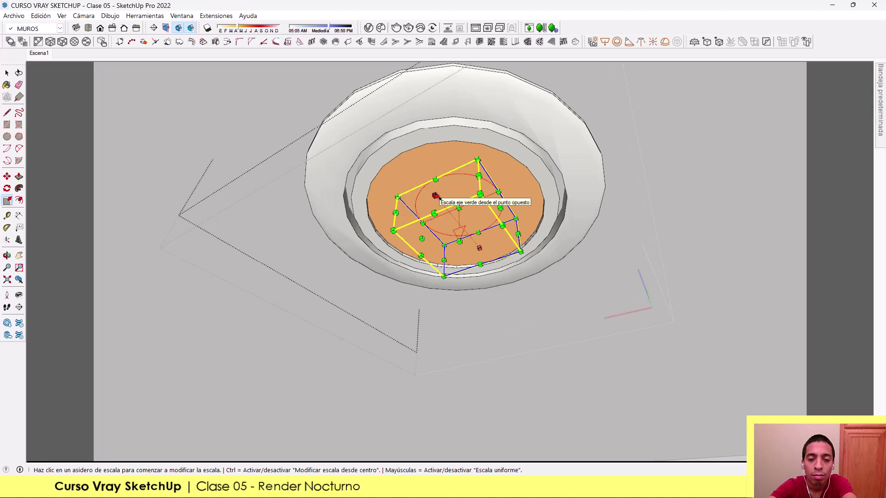
left_click(435, 195)
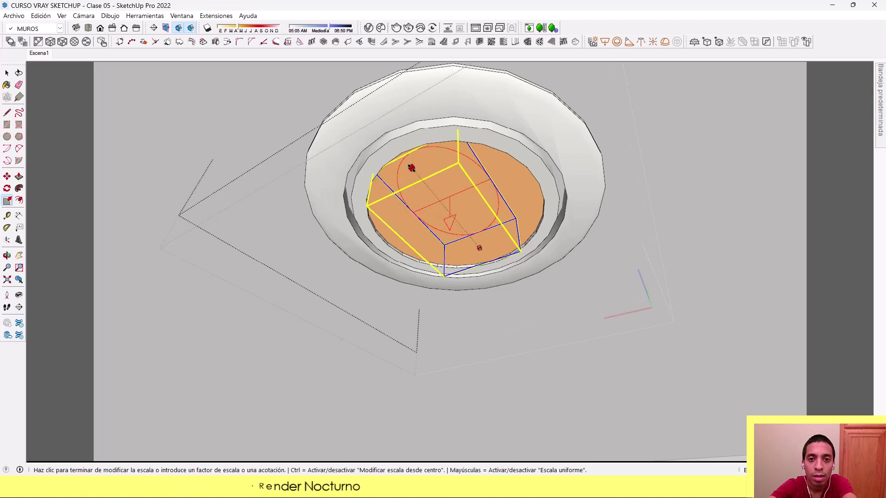
left_click(411, 168)
mouse_move(617, 221)
middle_mouse_down()
mouse_move(659, 192)
mouse_move(504, 255)
middle_mouse_up()
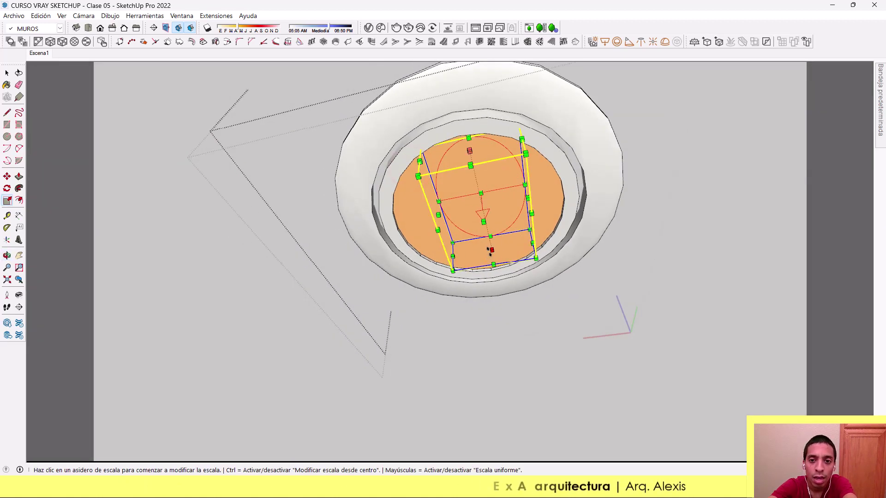
left_click(490, 250)
left_click(498, 265)
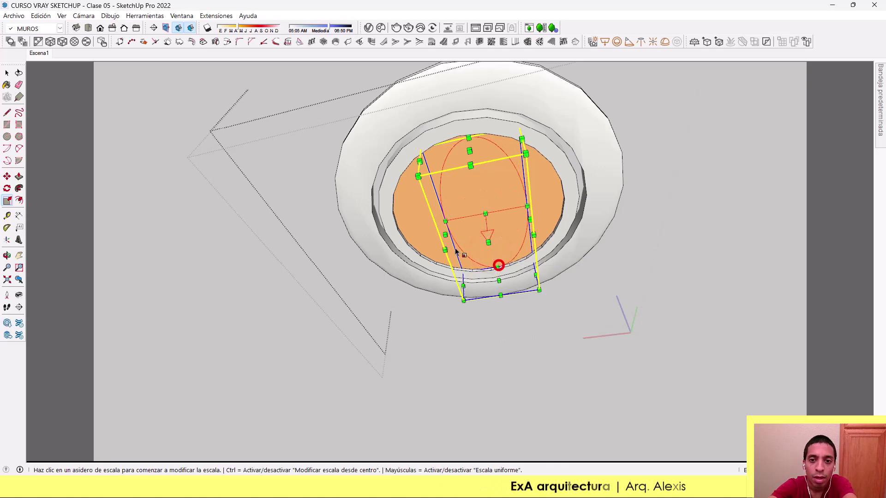
- Widen the disc light left and right to fit the lens, then orbit to check
left_click(445, 234)
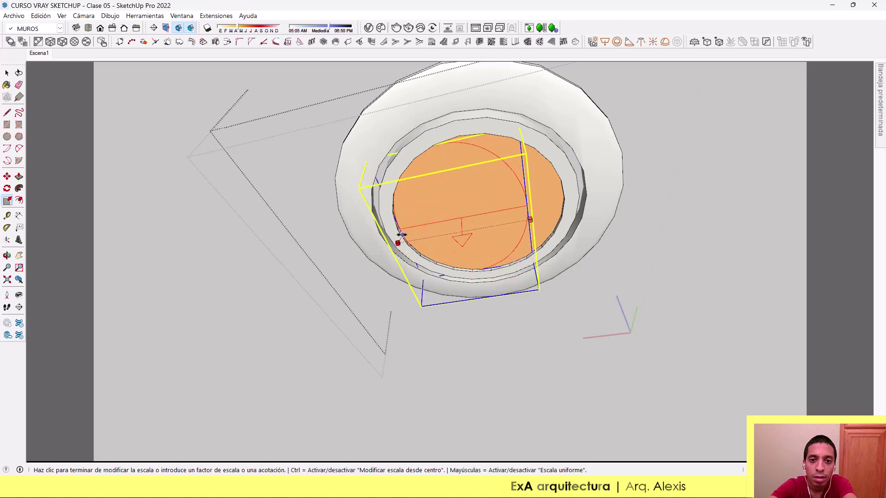
left_click(403, 235)
middle_click_drag(549, 224, 512, 242)
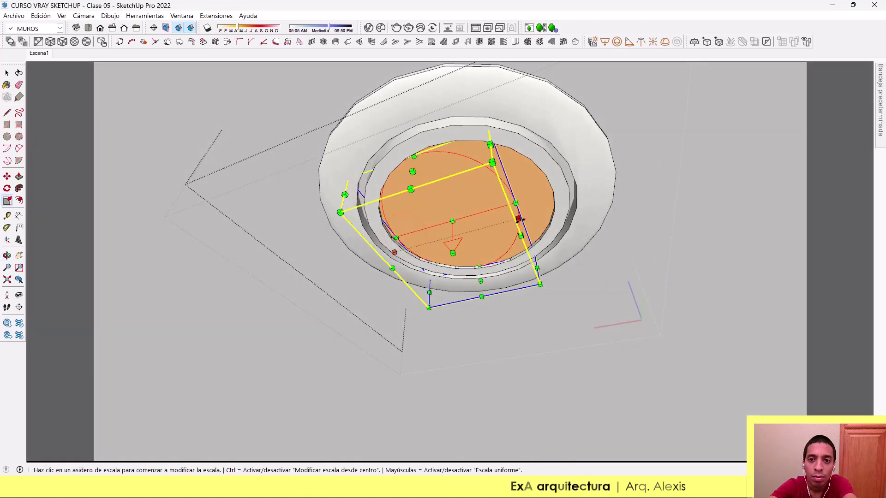
left_click(520, 221)
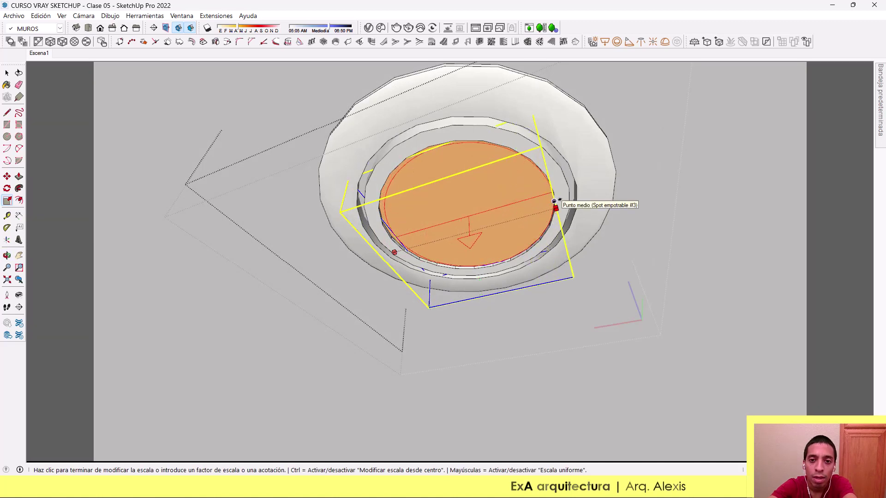
left_click(555, 201)
key("space")
middle_click_drag(488, 237, 548, 236)
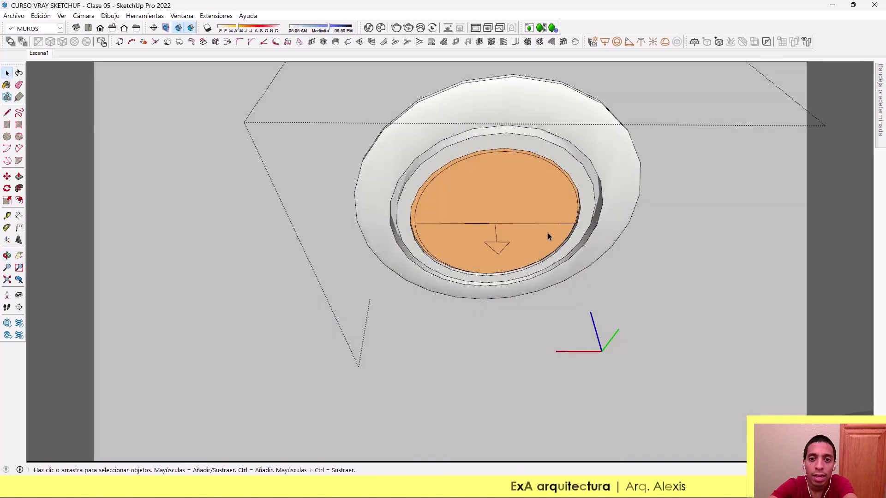
left_click(497, 249)
mouse_move(497, 249)
middle_mouse_down()
mouse_move(650, 269)
mouse_move(598, 257)
middle_mouse_up()
key("q")
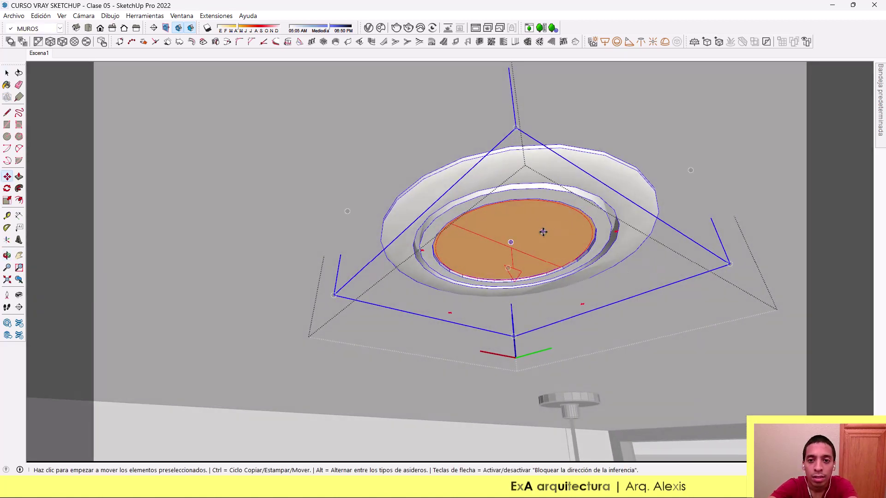
key("space")
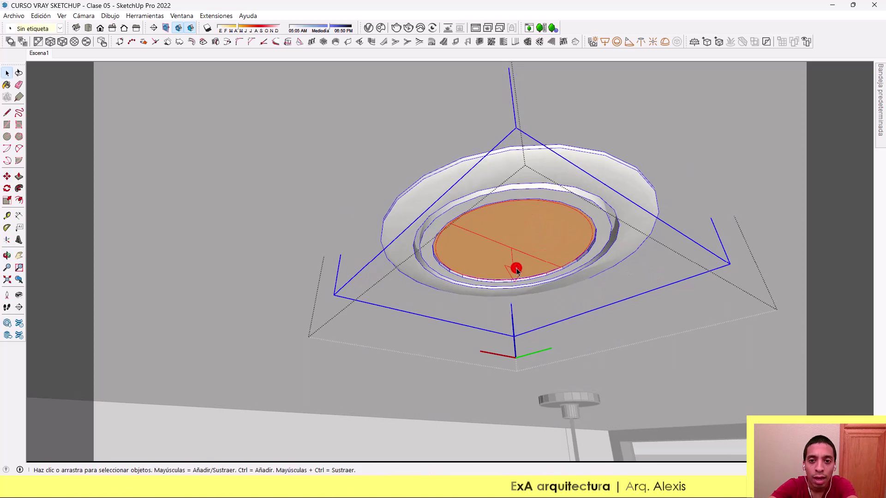
double_click(516, 269)
left_click(512, 267)
key("m")
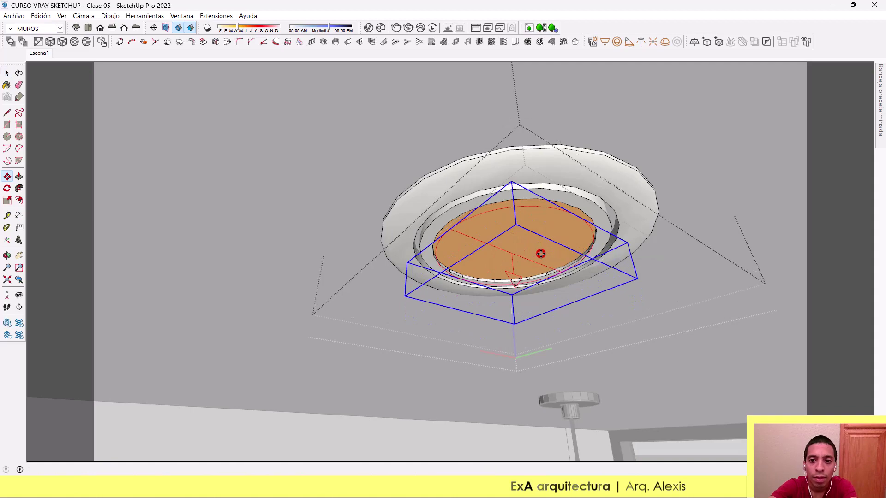
mouse_move(575, 296)
middle_mouse_down()
mouse_move(443, 312)
mouse_move(476, 217)
middle_mouse_up()
mouse_move(518, 172)
middle_mouse_down()
mouse_move(658, 191)
mouse_move(761, 290)
mouse_move(658, 267)
mouse_move(388, 257)
middle_mouse_up()
scroll(461, 237, "down", 2)
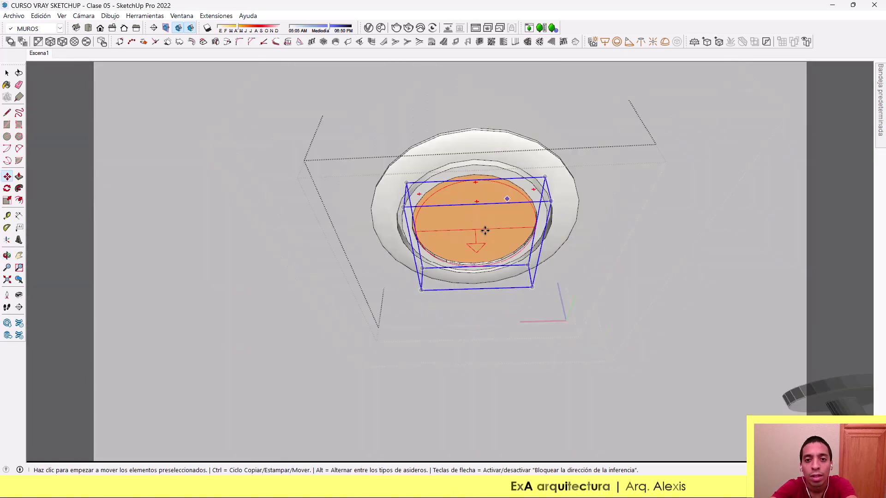
scroll(571, 256, "down", 3)
scroll(550, 276, "down", 2)
scroll(596, 297, "down", 2)
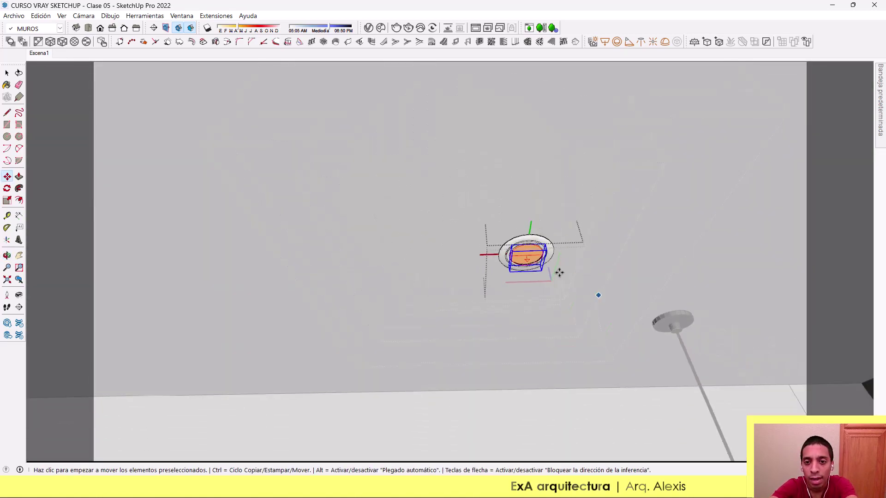
scroll(559, 273, "down", 1)
scroll(568, 278, "down", 2)
scroll(580, 277, "down", 2)
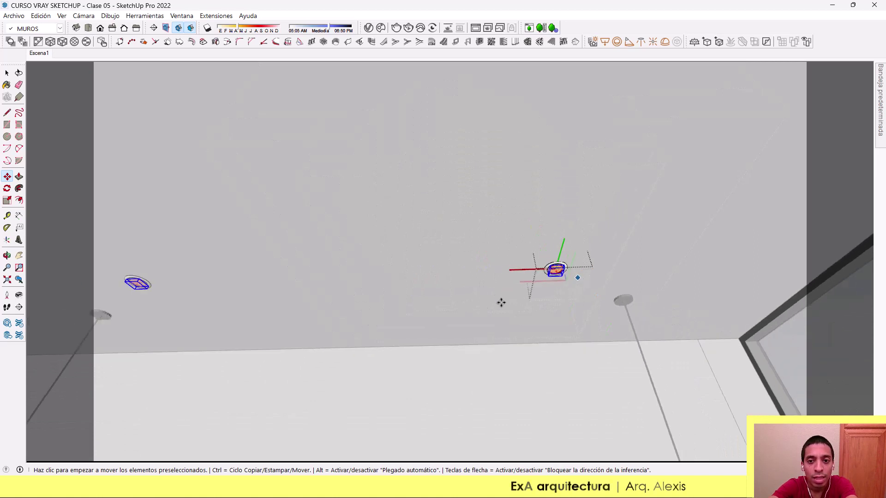
scroll(563, 284, "up", 1)
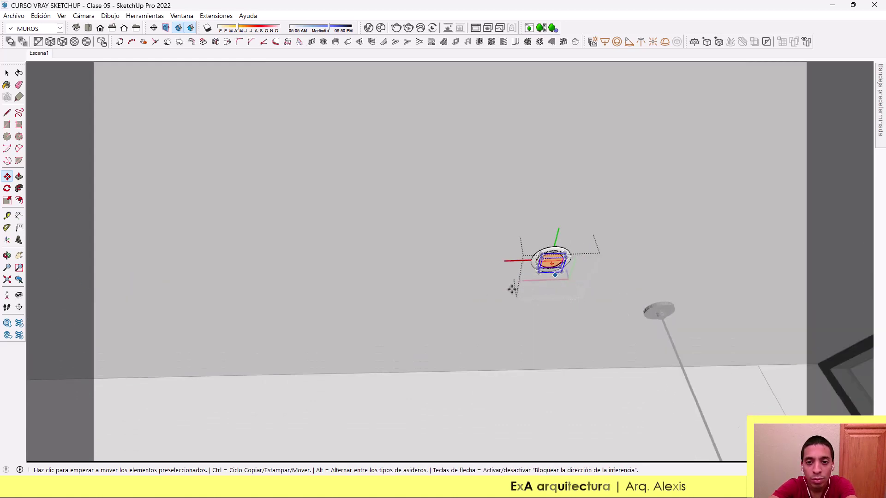
scroll(552, 260, "down", 1)
scroll(551, 261, "down", 1)
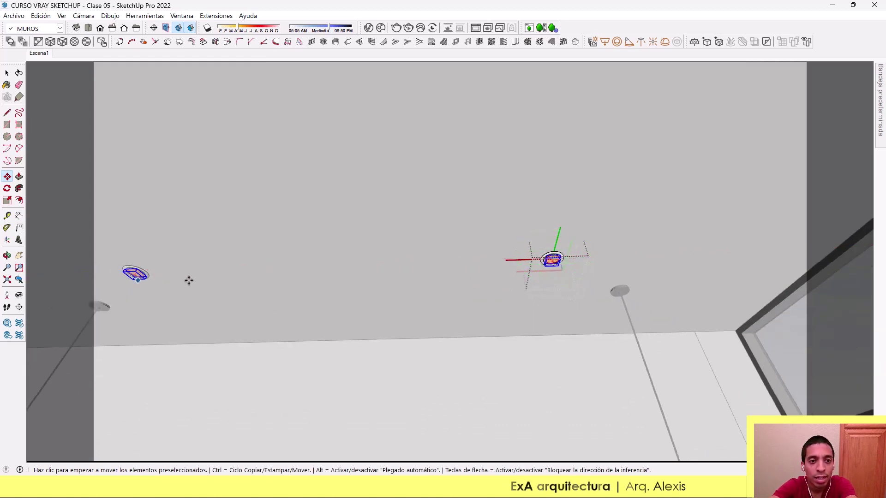
key("space")
key("Escape")
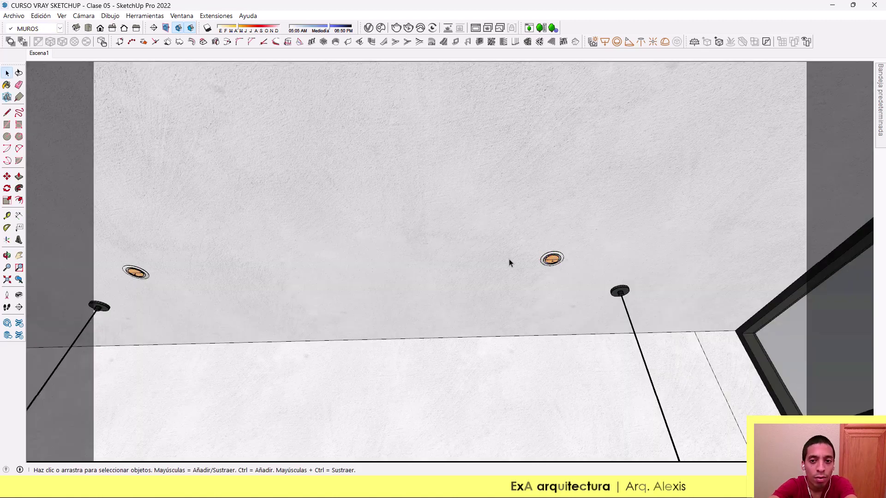
key("l")
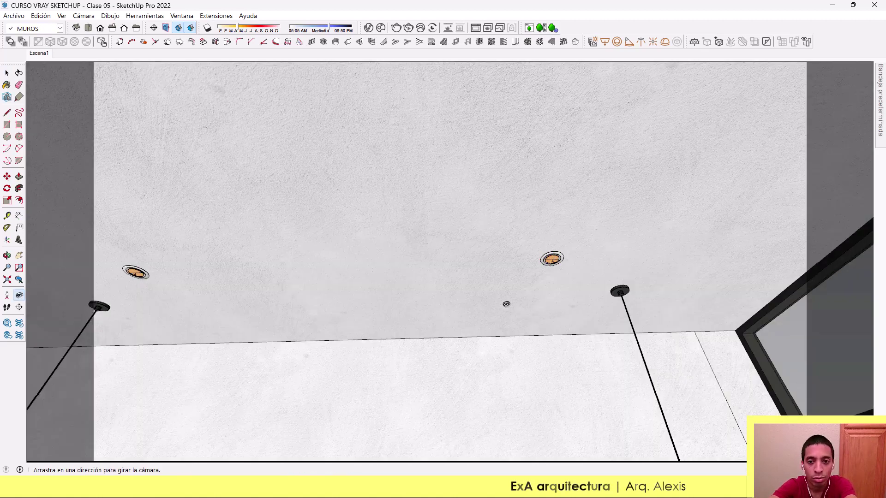
left_click_drag(479, 269, 530, 375)
mouse_move(500, 292)
left_mouse_down()
mouse_move(480, 324)
mouse_move(467, 377)
mouse_move(464, 277)
left_mouse_up()
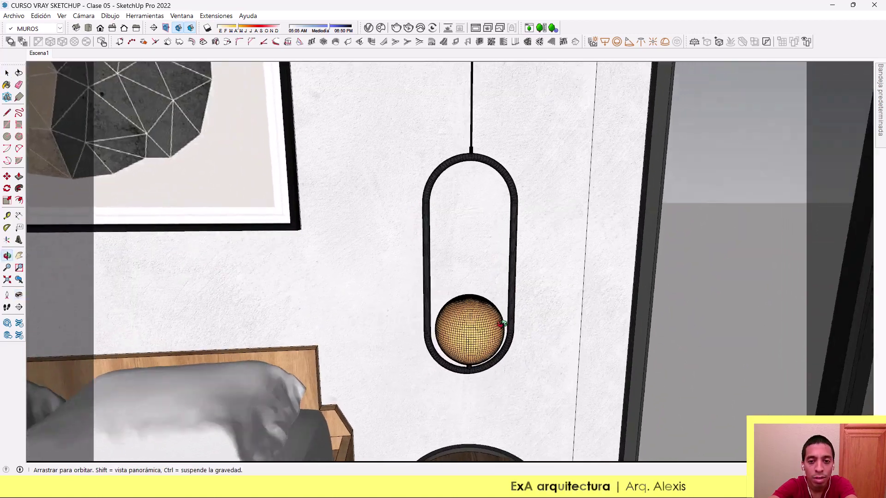
- Place a V-Ray Sphere Light at the pendant lamp's glowing globe
key("space")
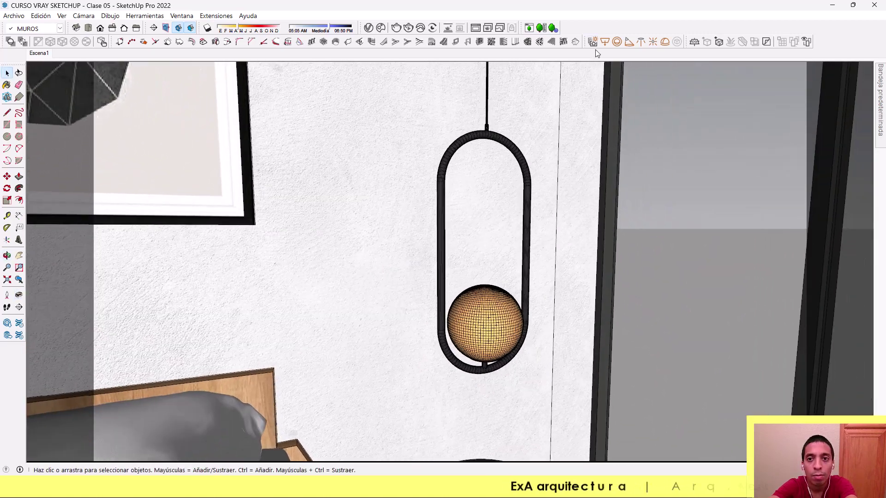
left_click_drag(583, 42, 431, 121)
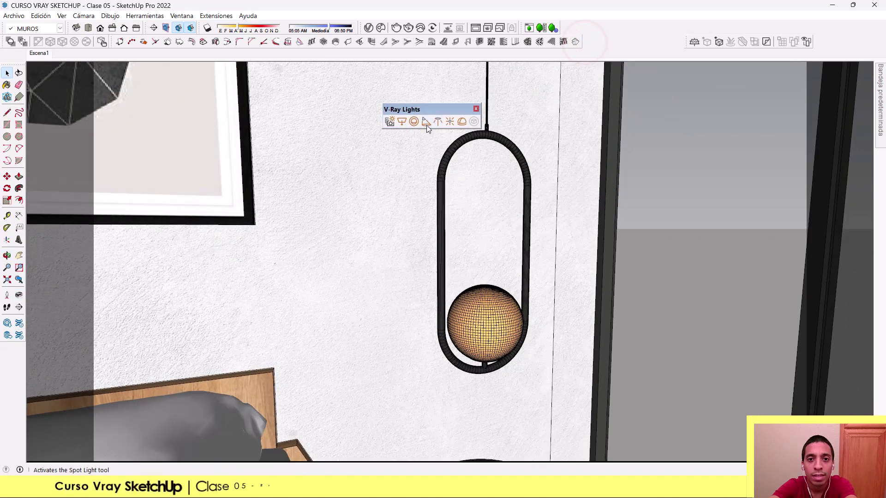
left_click(415, 121)
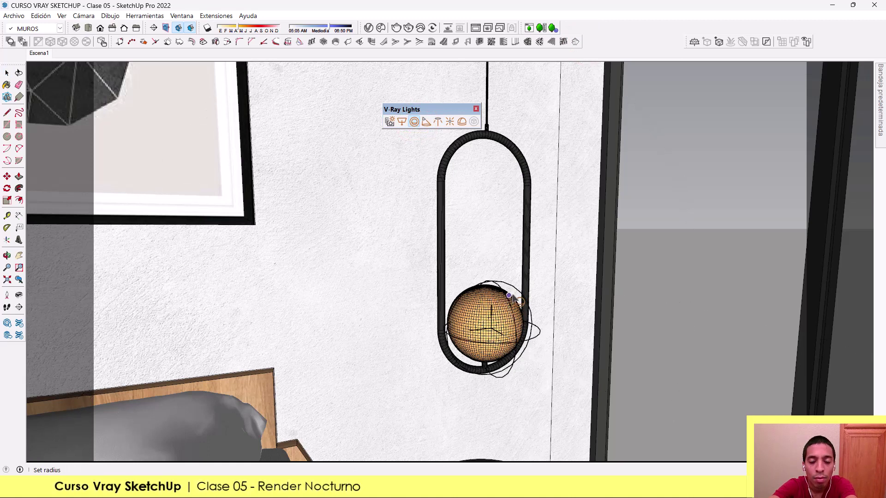
left_click(512, 297)
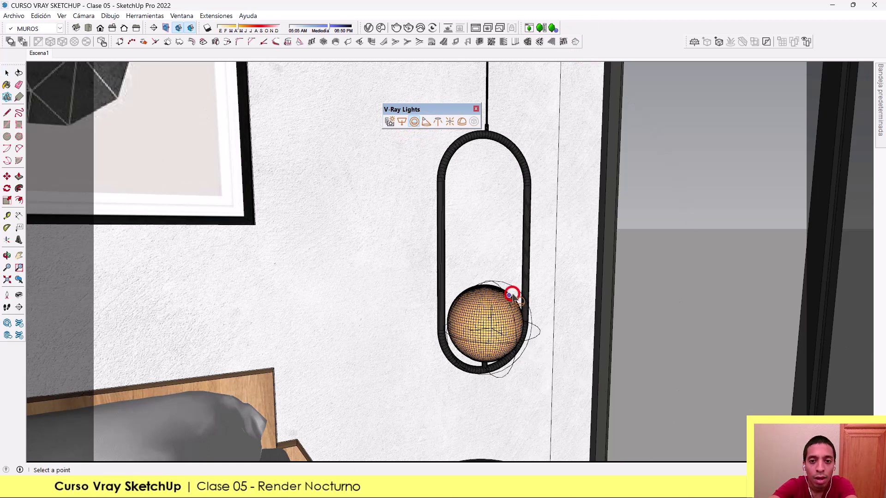
double_click(442, 113)
mouse_move(583, 278)
middle_mouse_down()
mouse_move(550, 320)
mouse_move(706, 351)
mouse_move(542, 340)
mouse_move(575, 279)
middle_mouse_up()
- Move the sphere light toward the centre of the pendant's globe
left_click(552, 328)
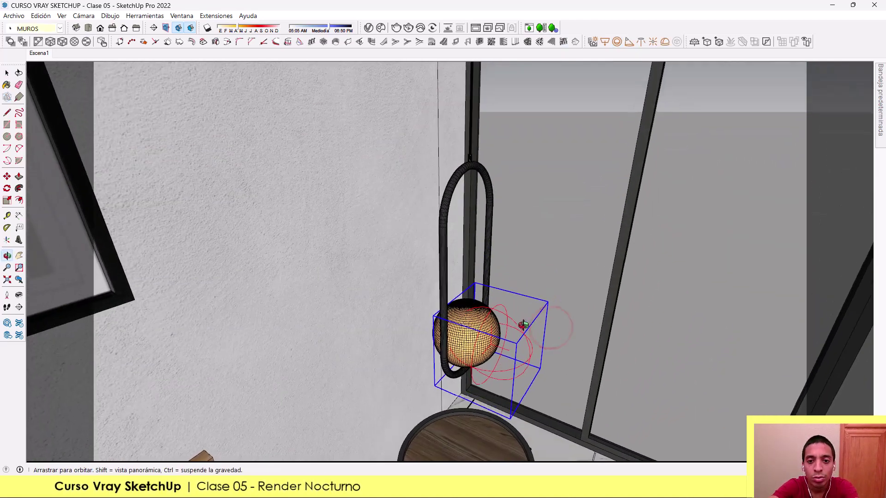
key("m")
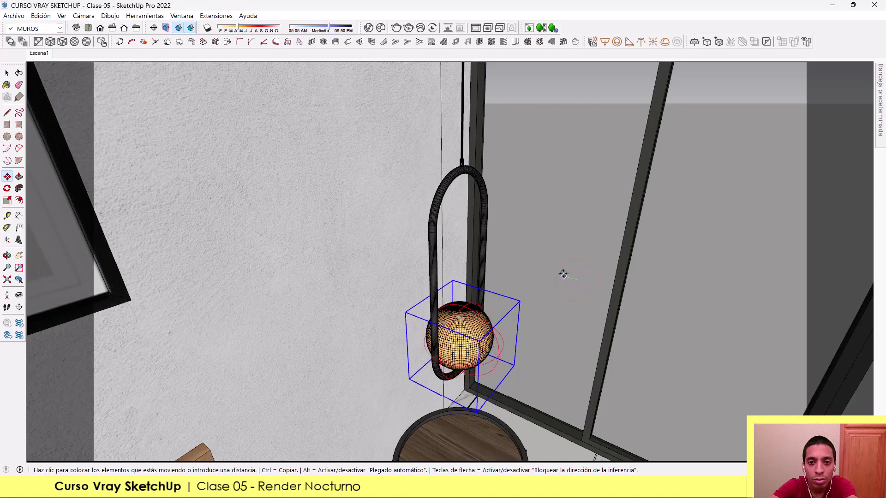
middle_click_drag(560, 275, 321, 247)
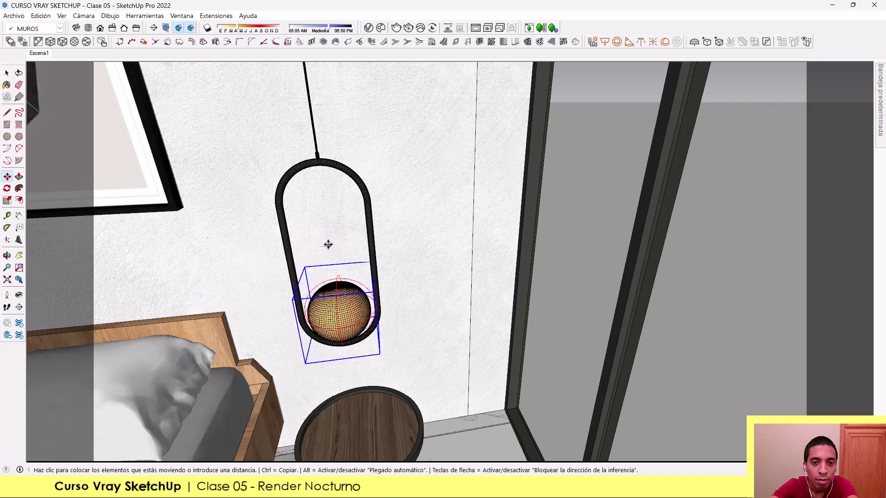
mouse_move(328, 244)
middle_mouse_down()
mouse_move(596, 190)
mouse_move(563, 336)
middle_mouse_up()
scroll(565, 336, "up", 1)
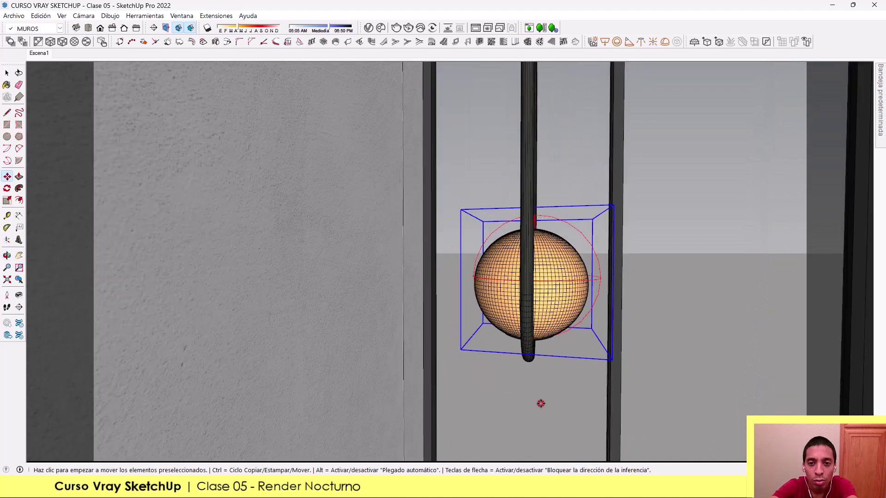
left_click(540, 403)
mouse_move(535, 404)
middle_mouse_down()
mouse_move(322, 383)
mouse_move(332, 374)
middle_mouse_up()
- Shrink the sphere light from a corner grip and drop it centred in the globe
key("s")
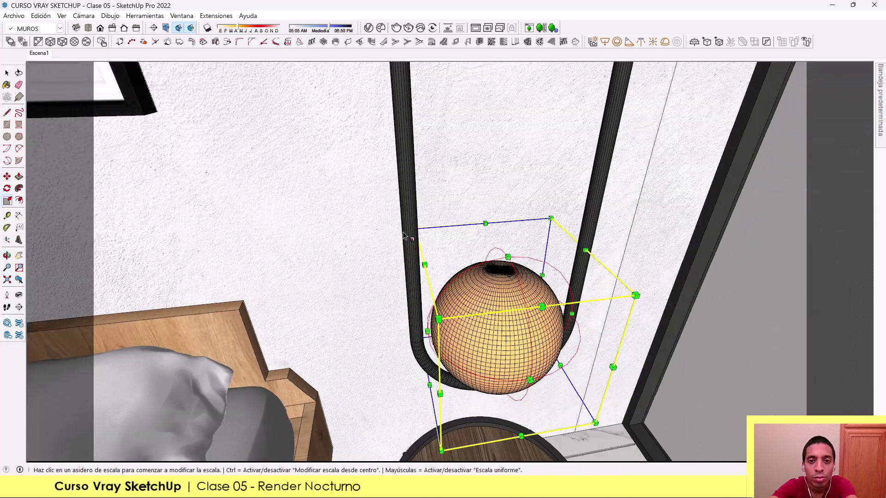
middle_click_drag(404, 236, 435, 241)
left_click(422, 233)
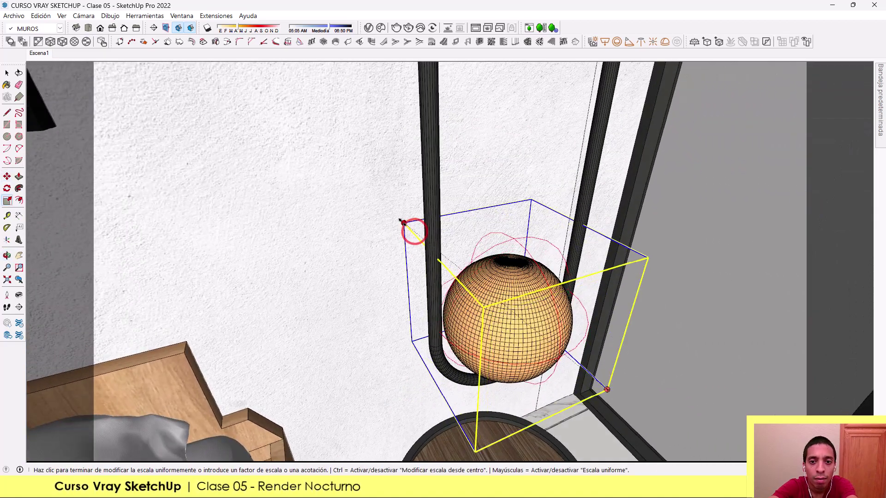
mouse_move(398, 218)
middle_mouse_down()
mouse_move(705, 204)
mouse_move(770, 103)
mouse_move(236, 161)
mouse_move(617, 234)
middle_mouse_up()
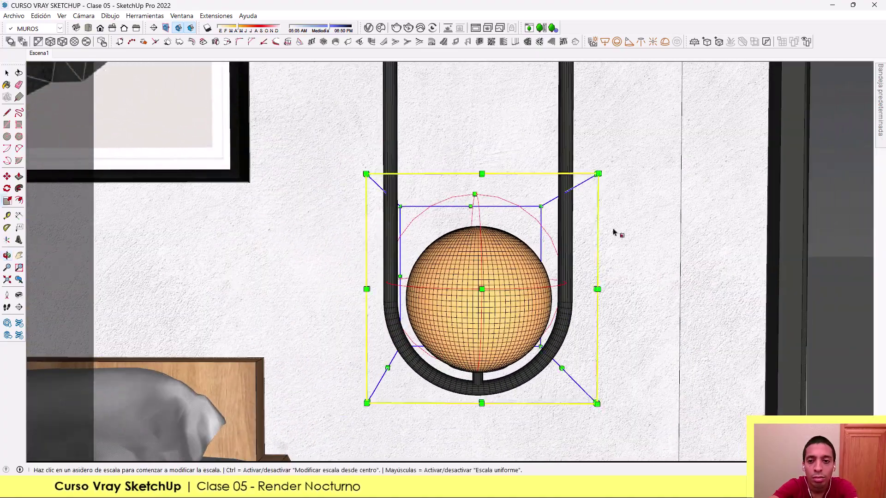
key("m")
left_click_drag(650, 250, 649, 256)
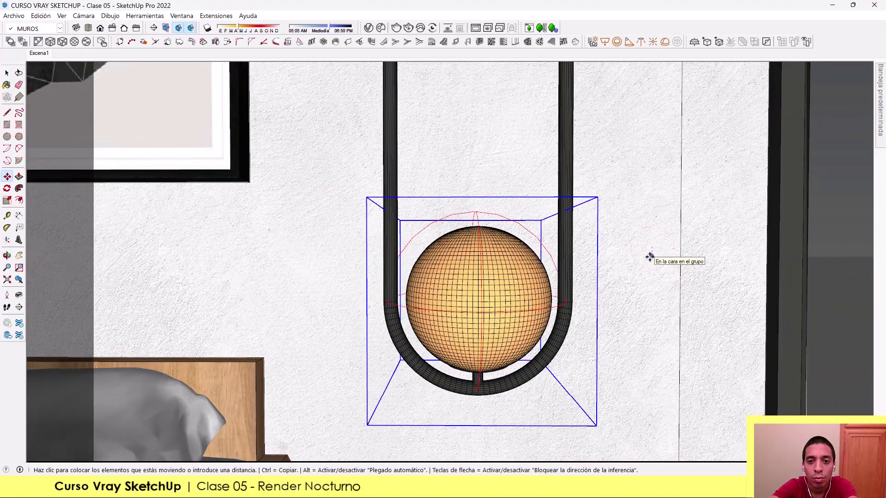
left_click(649, 257)
- Copy the sphere light into the globe of the other bedside pendant
scroll(576, 273, "down", 3)
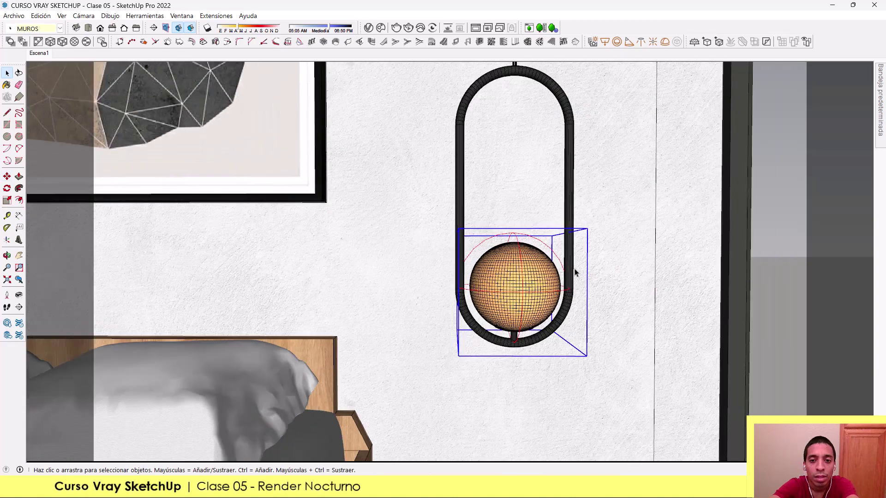
mouse_move(575, 273)
middle_mouse_down()
mouse_move(546, 392)
mouse_move(511, 368)
middle_mouse_up()
scroll(540, 326, "up", 5)
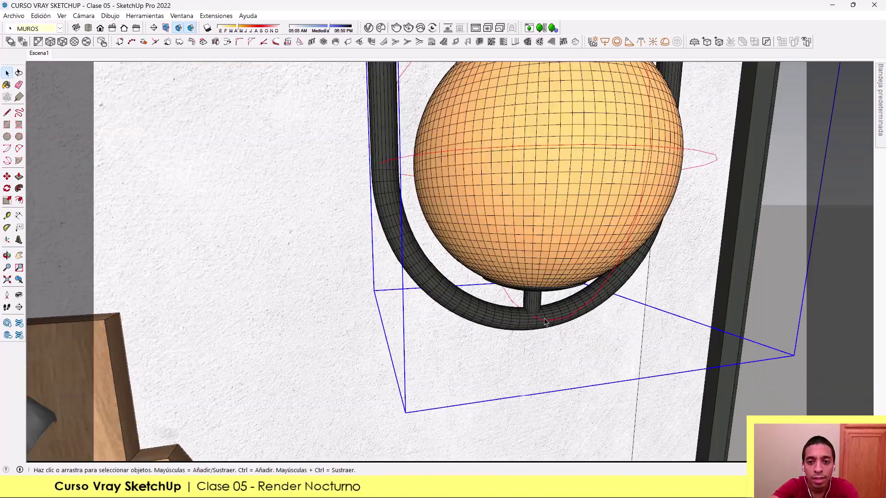
key("m")
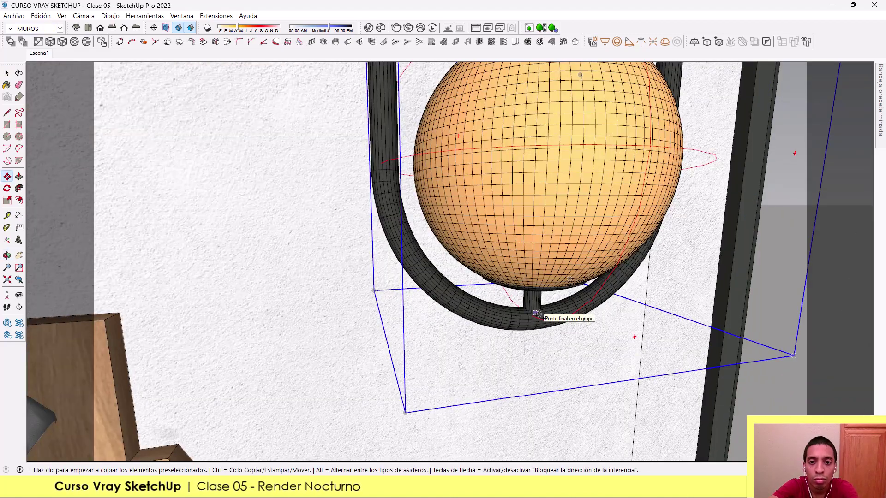
left_click(535, 314)
scroll(581, 299, "down", 2)
scroll(629, 283, "down", 3)
scroll(652, 286, "down", 1)
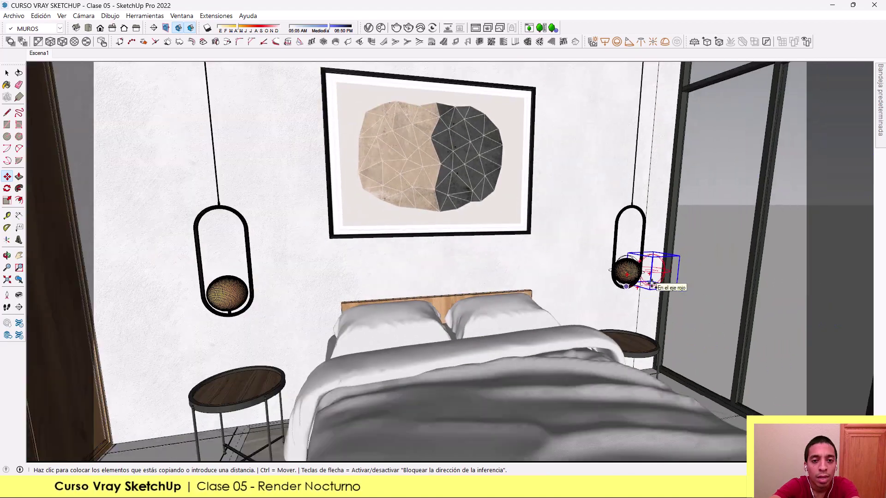
scroll(235, 307, "up", 2)
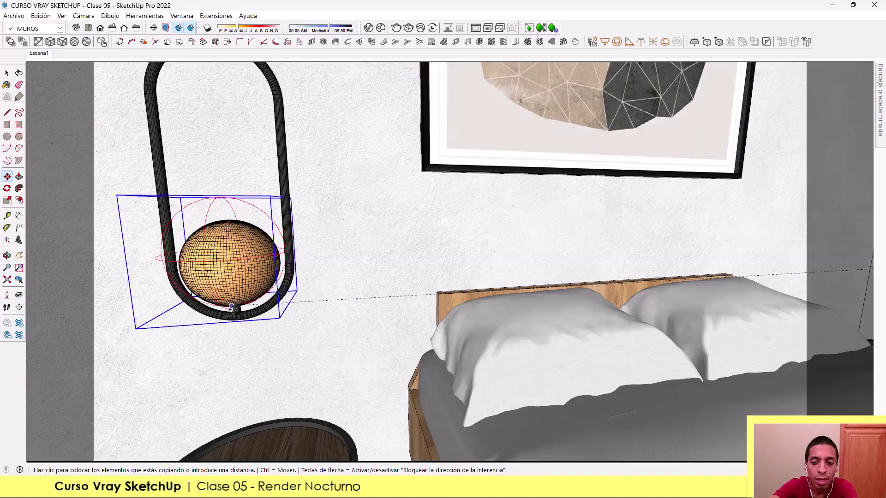
scroll(239, 314, "down", 2)
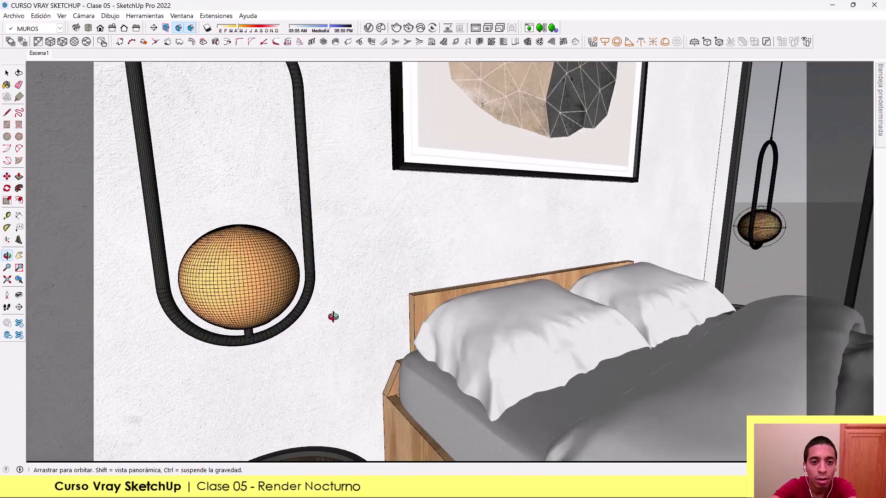
scroll(244, 346, "up", 4)
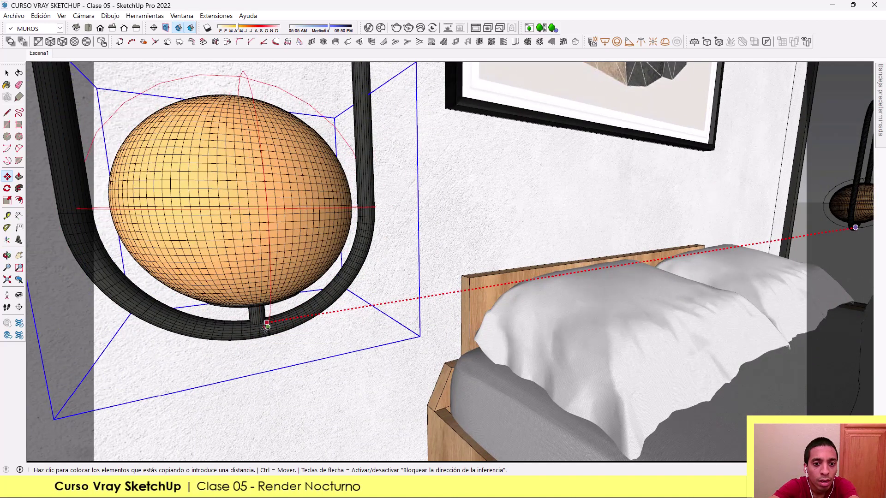
left_click(264, 327)
- Return to the Escena1 scene and save the model via Archivo > Guardar
key("space")
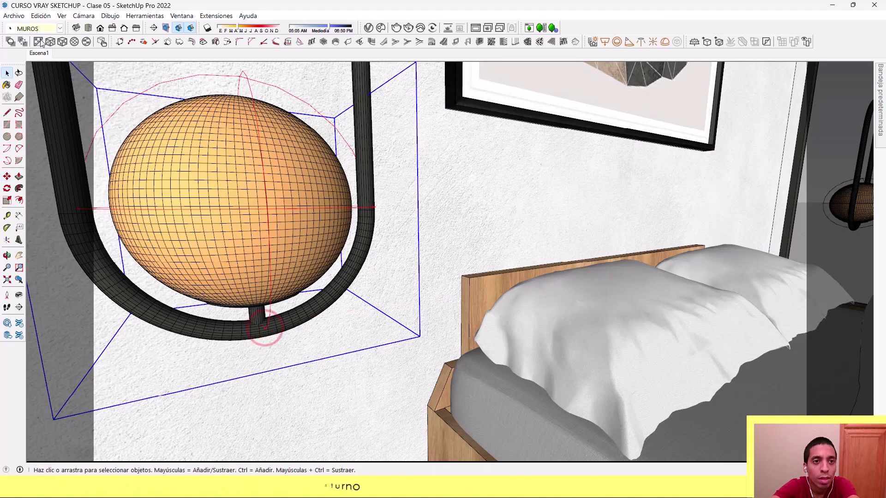
left_click(39, 52)
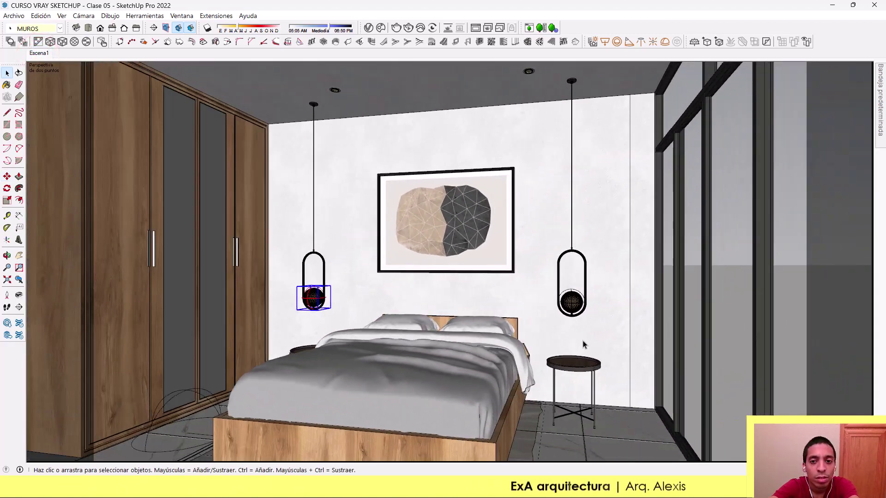
left_click(577, 358)
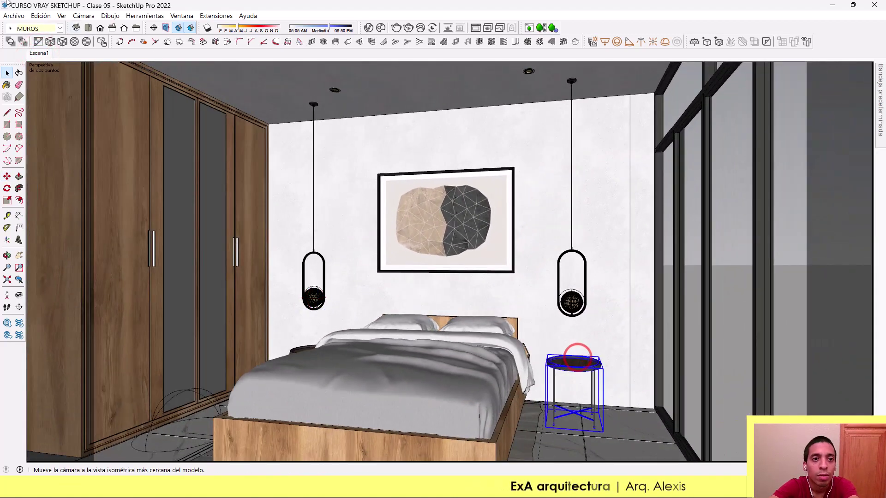
left_click(14, 16)
left_click(46, 64)
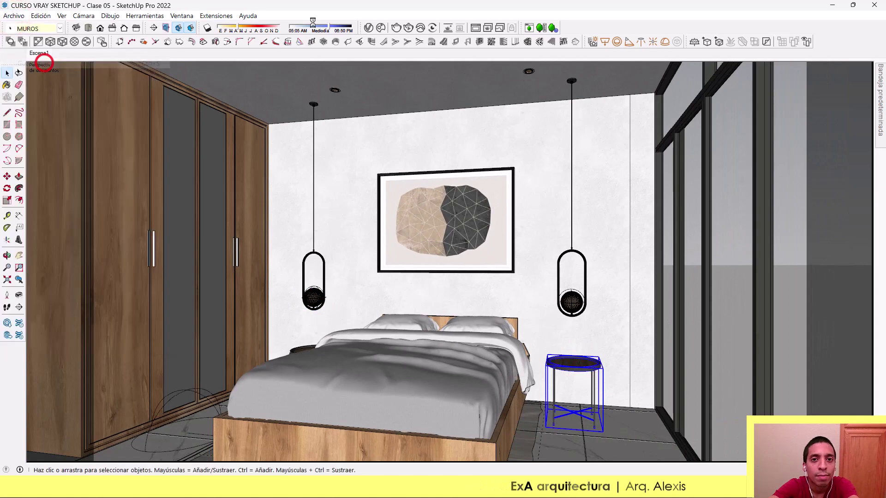
- In the V-Ray Lights list, rename Sphere Light to LUMINARIA COLGANTE
left_click(368, 28)
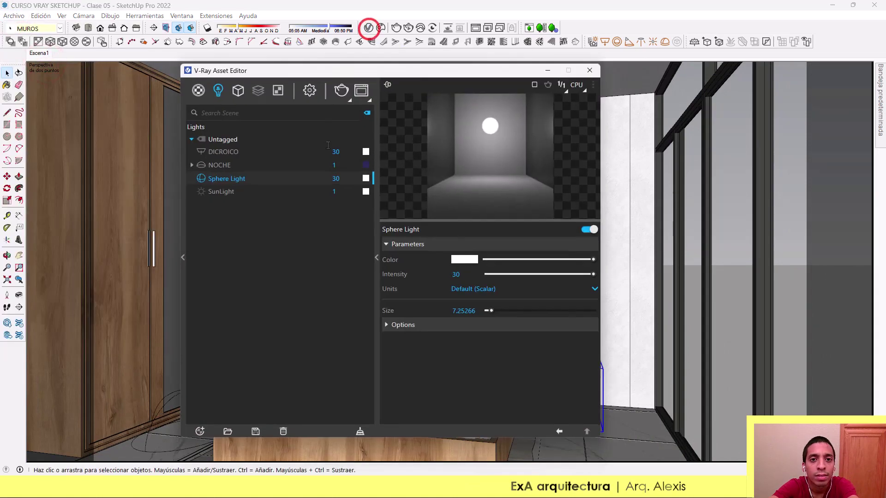
right_click(229, 179)
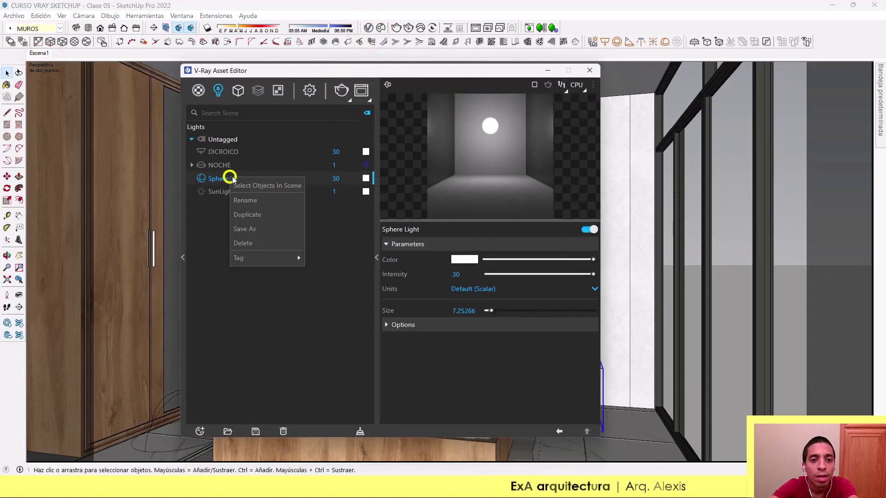
left_click(263, 200)
left_click_drag(251, 179, 191, 182)
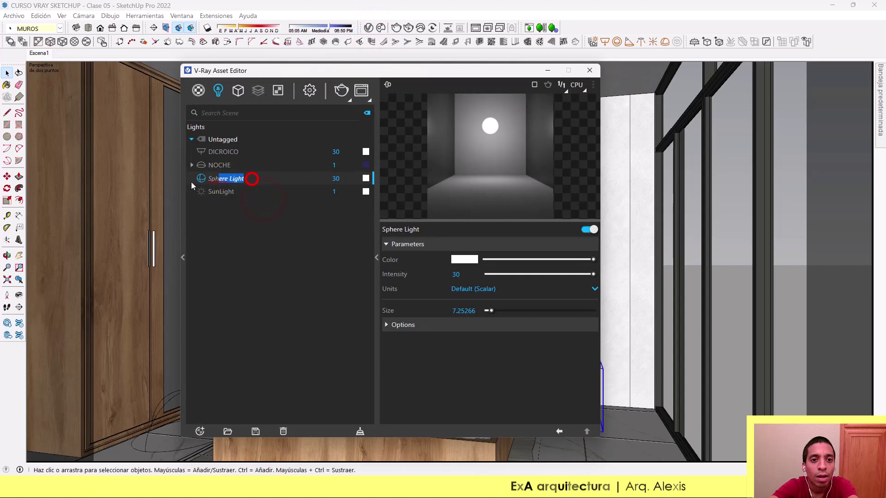
type("LUMI")
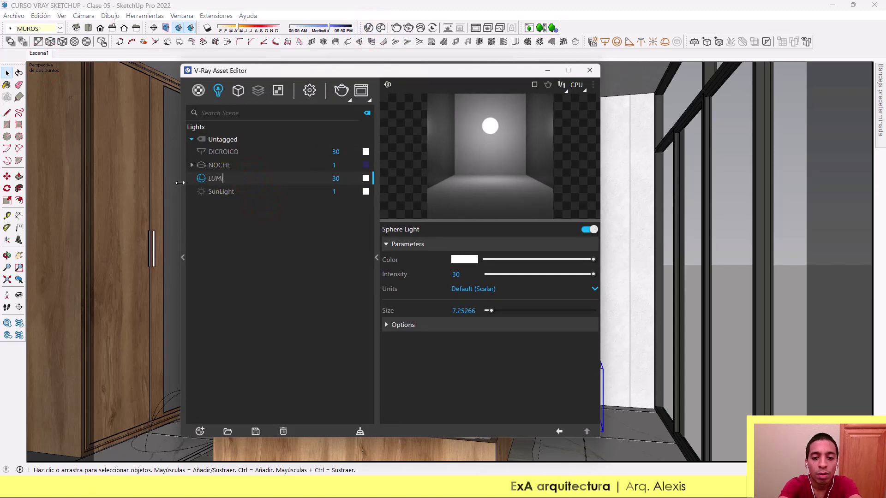
type("NARIA COL")
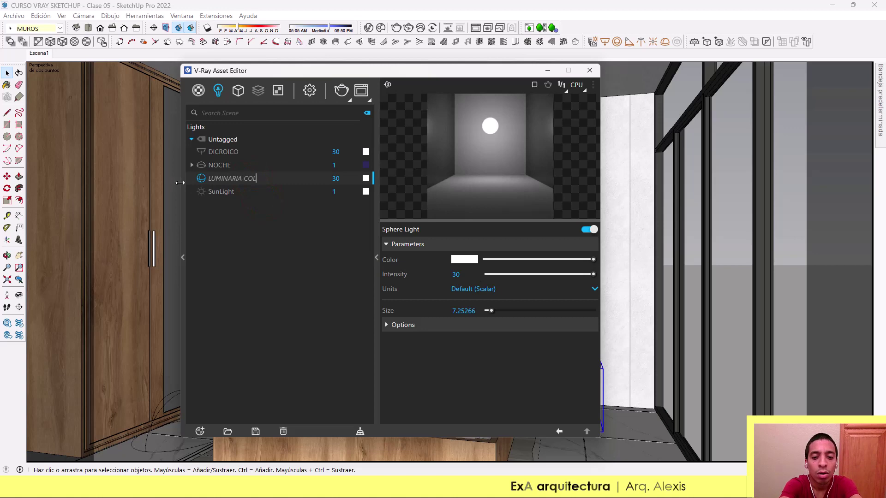
type("GANTE")
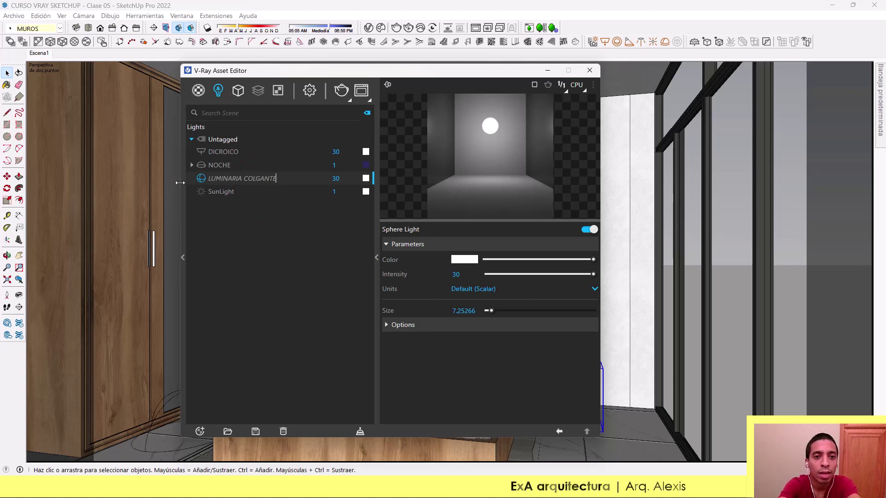
key("Return")
left_click(289, 298)
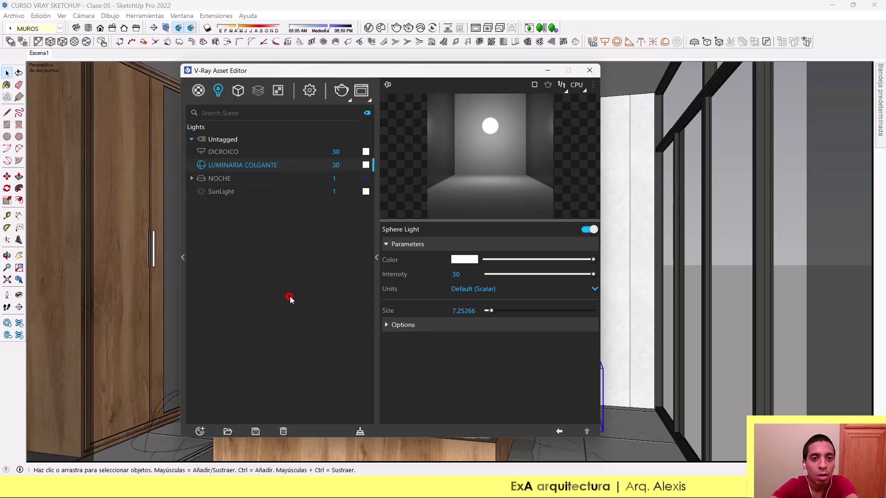
- Set the DICROICO light's colour temperature to a warm 3000 K
left_click(231, 153)
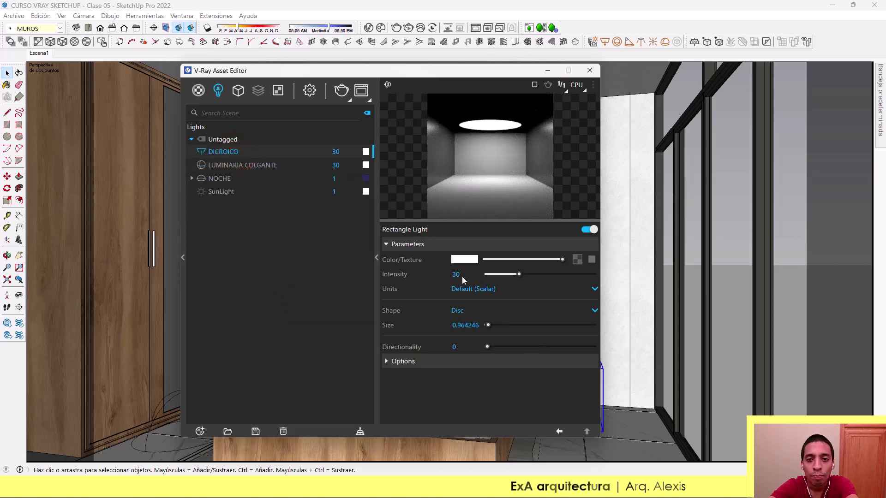
left_click(465, 260)
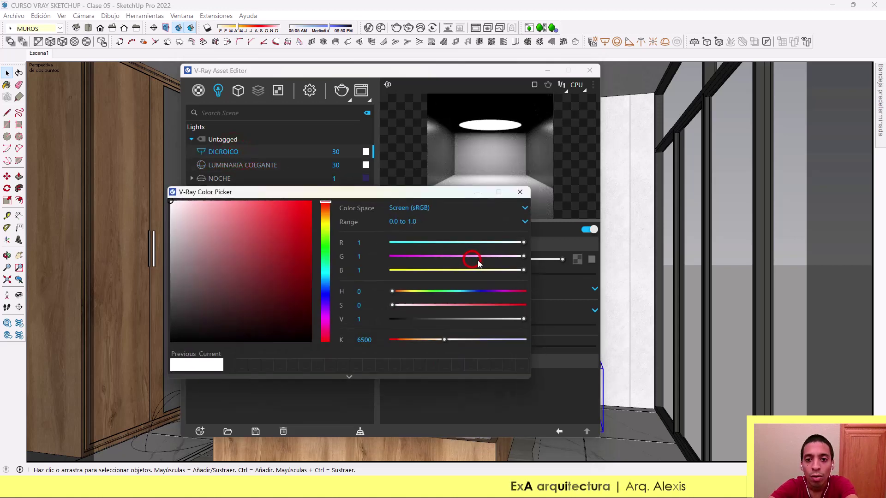
double_click(379, 340)
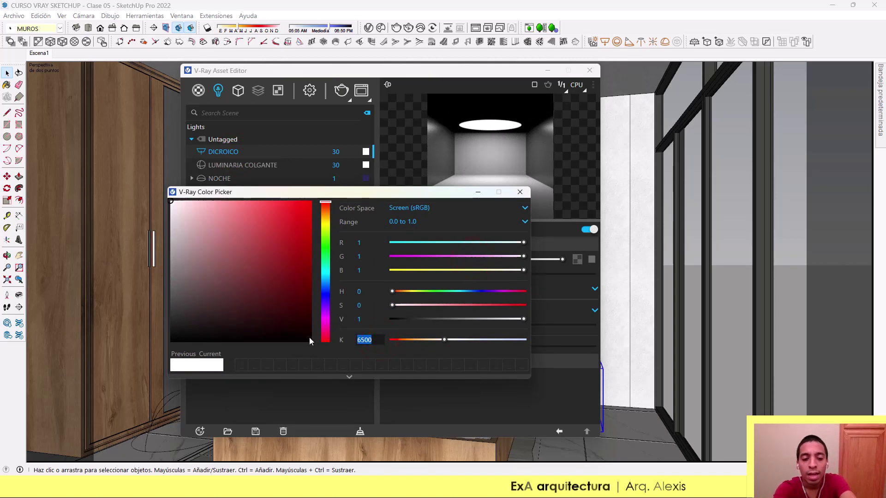
type("30")
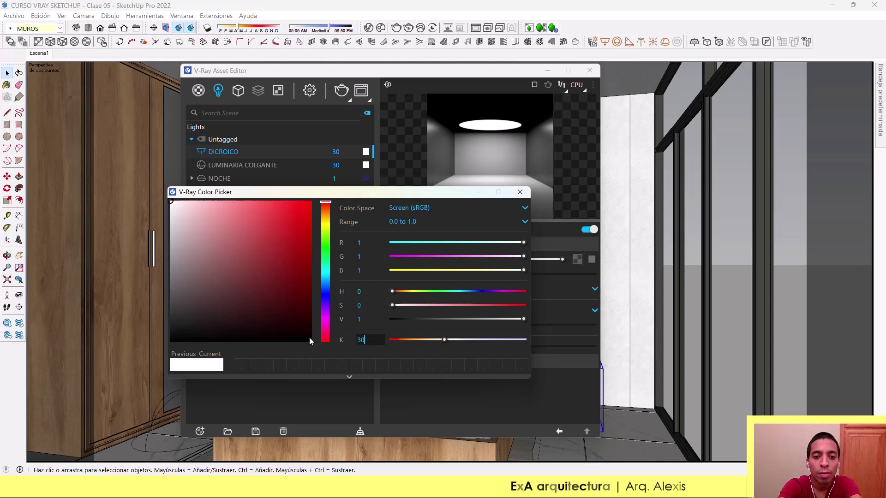
type("00")
key("Return")
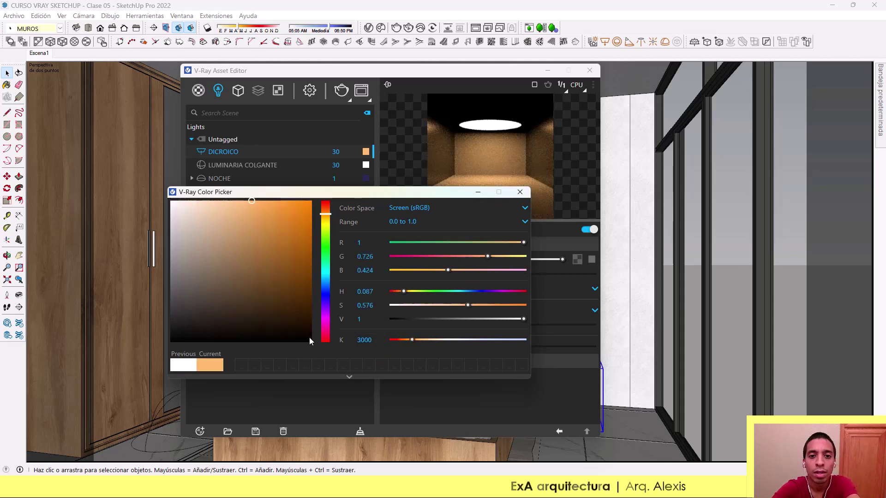
left_click(520, 193)
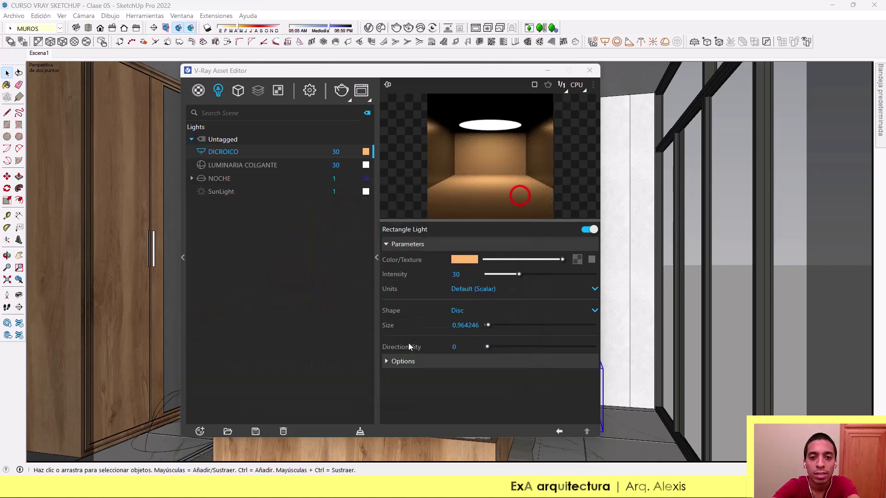
- Set DICROICO's units to Radiant power (W) with intensity 100
left_click(472, 290)
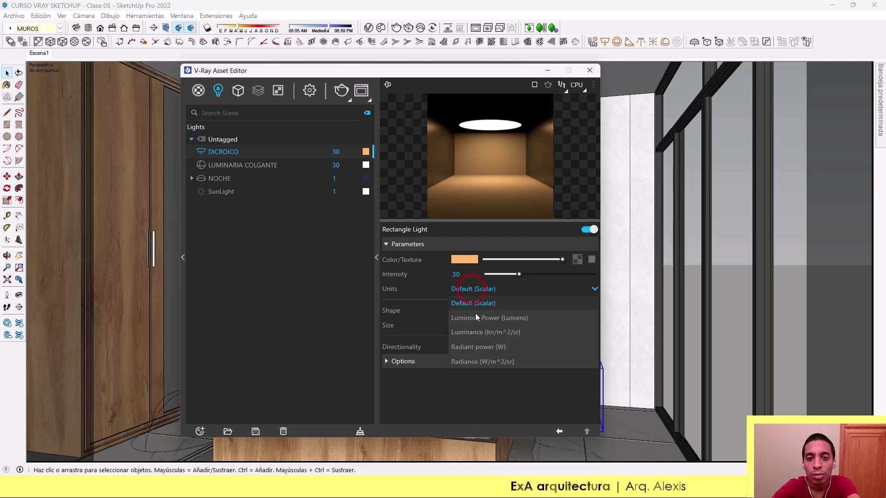
left_click(483, 347)
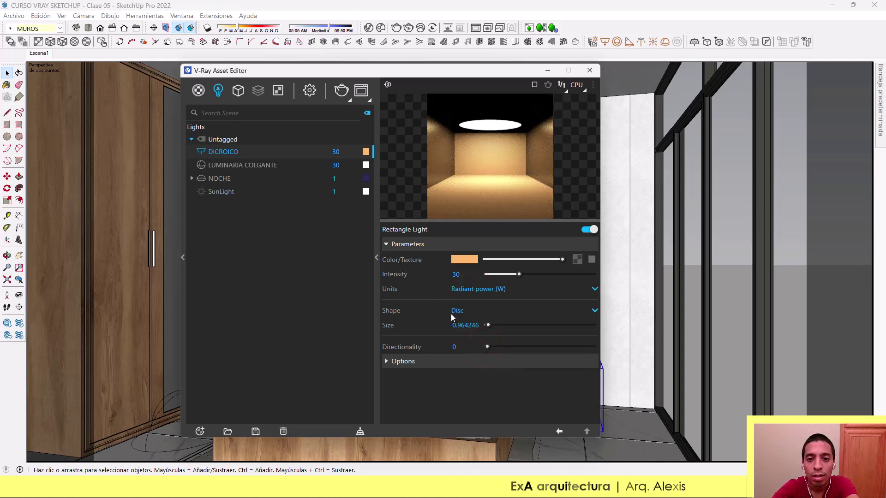
double_click(466, 275)
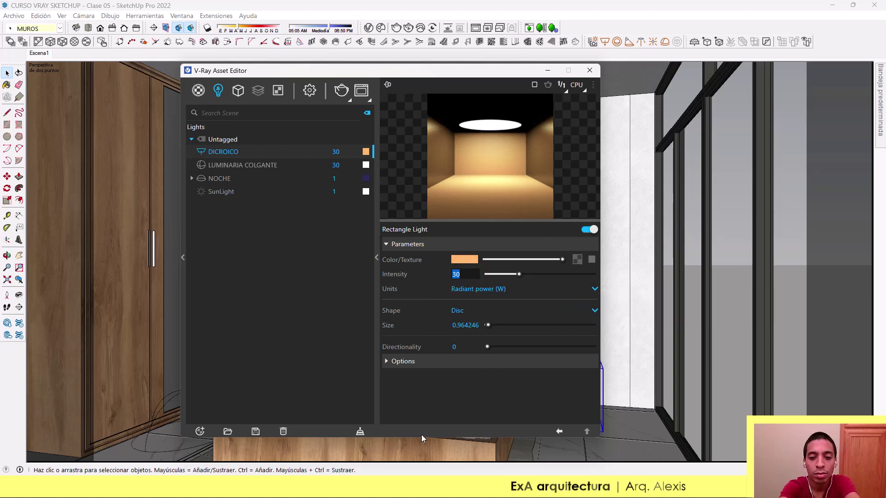
type("100")
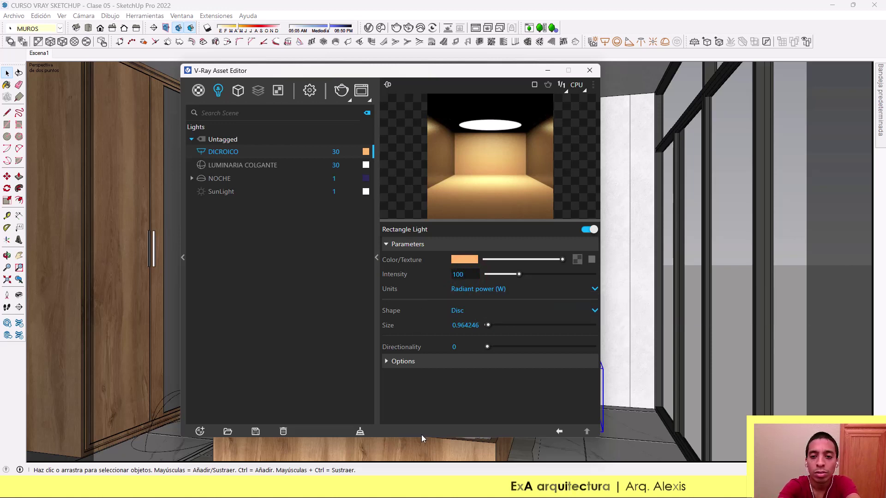
key("Return")
- Give LUMINARIA COLGANTE Radiant power (W) units and a warm 3000 K colour
left_click(261, 226)
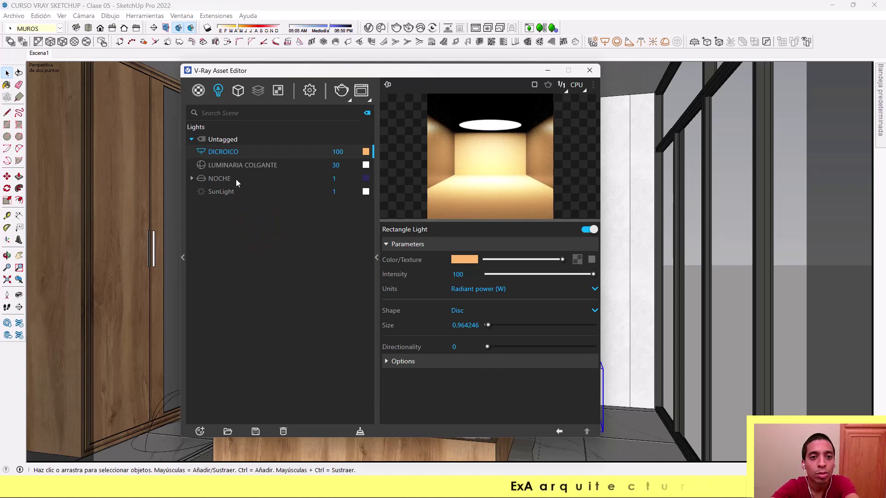
left_click(252, 165)
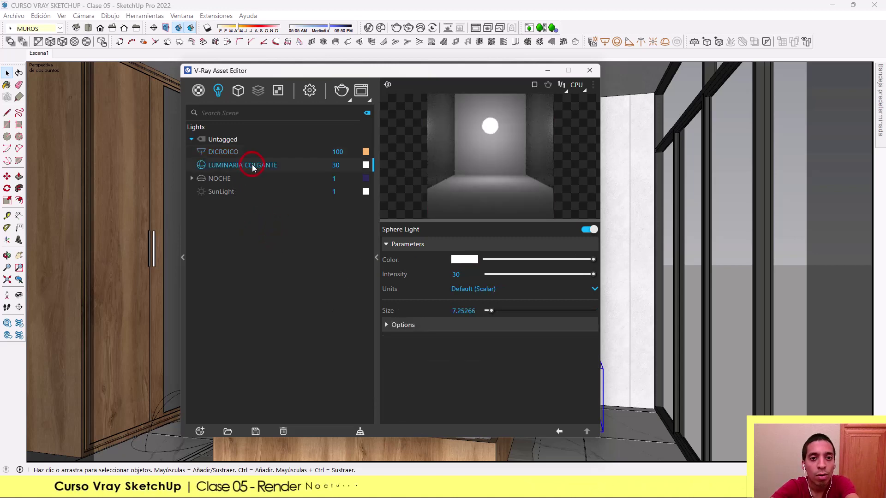
left_click(480, 288)
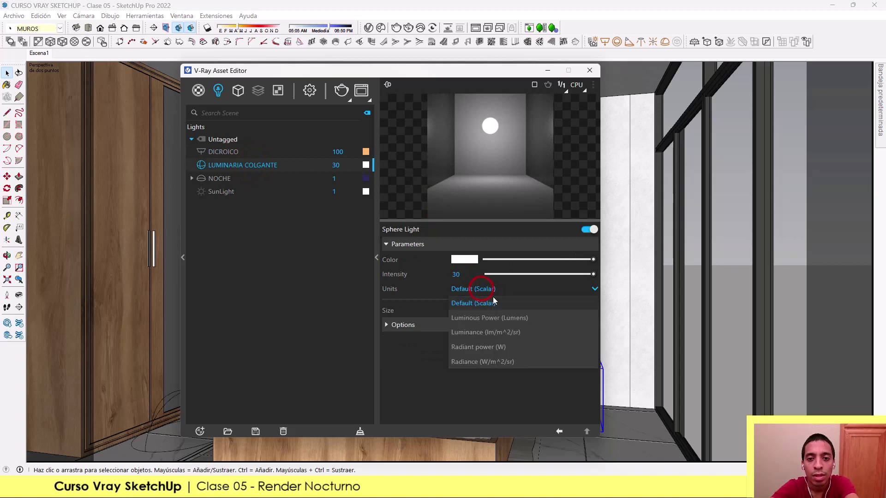
left_click(483, 351)
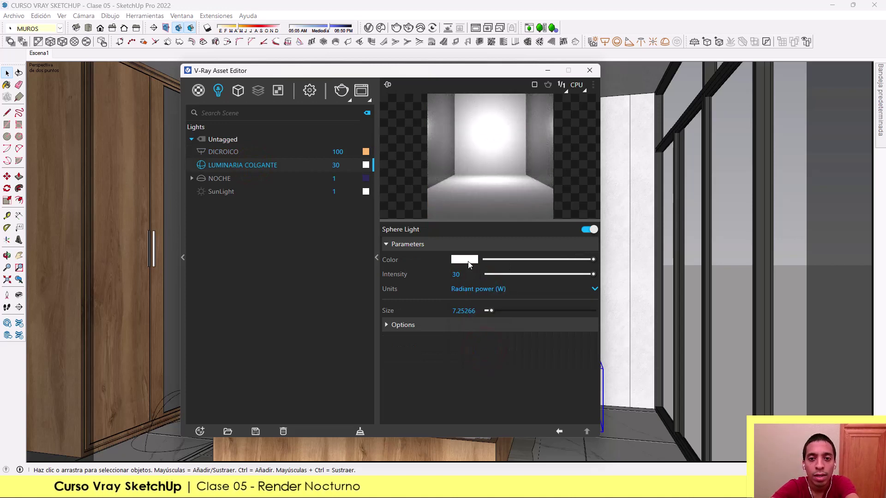
left_click(468, 261)
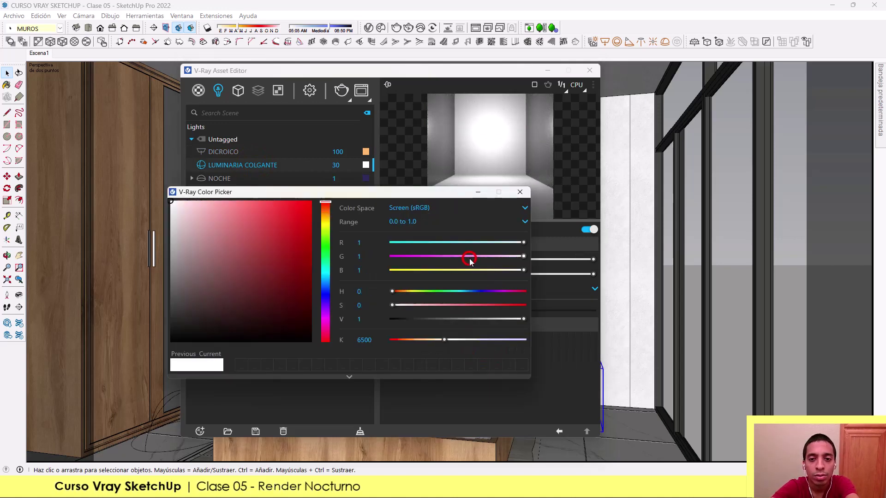
double_click(378, 341)
type("3000")
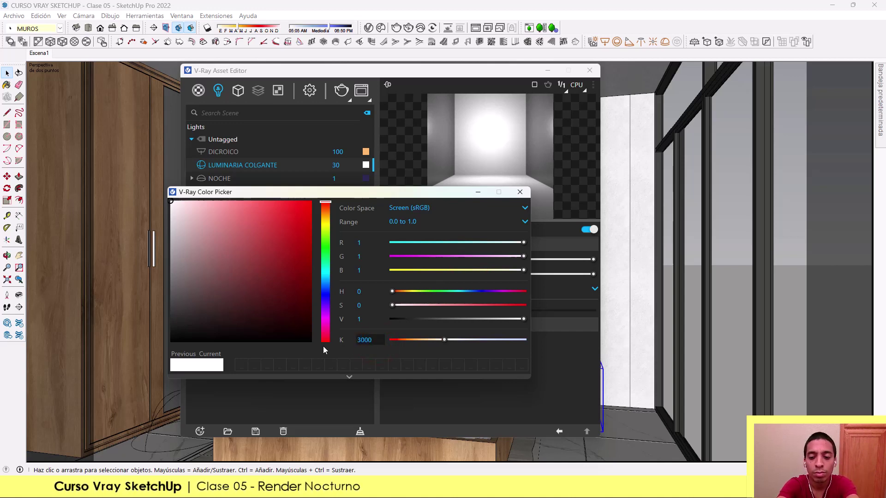
key("Return")
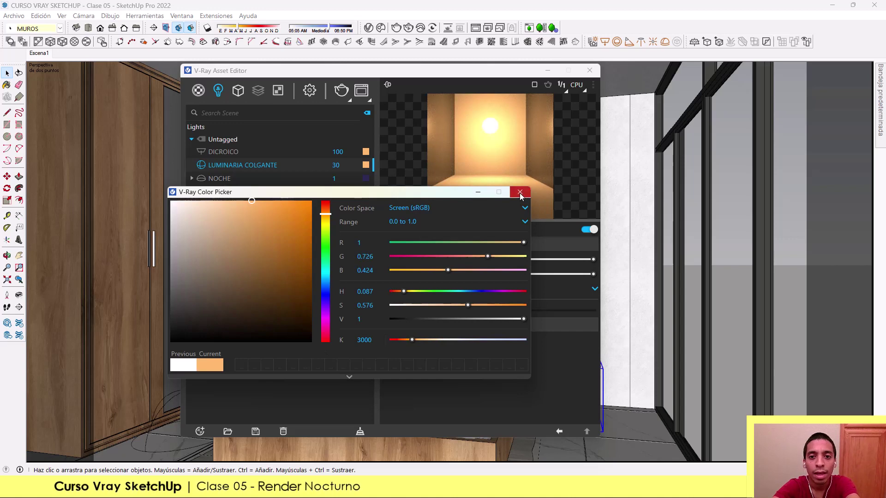
left_click(519, 192)
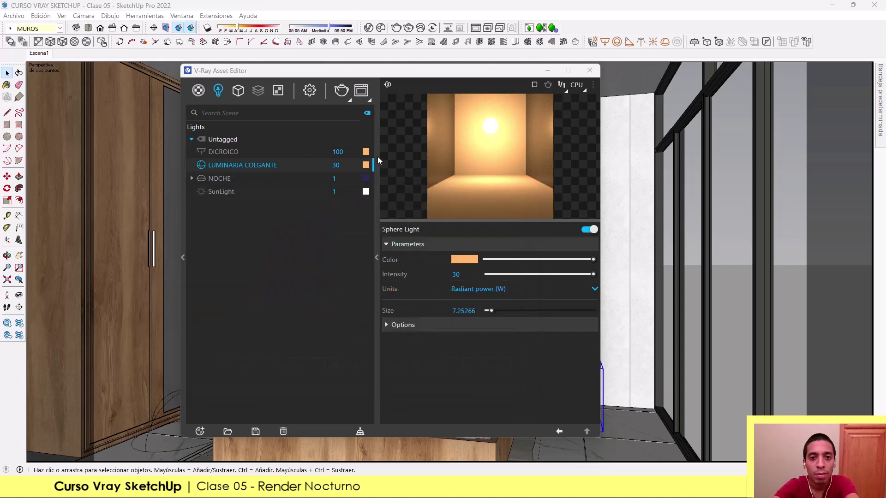
mouse_move(463, 274)
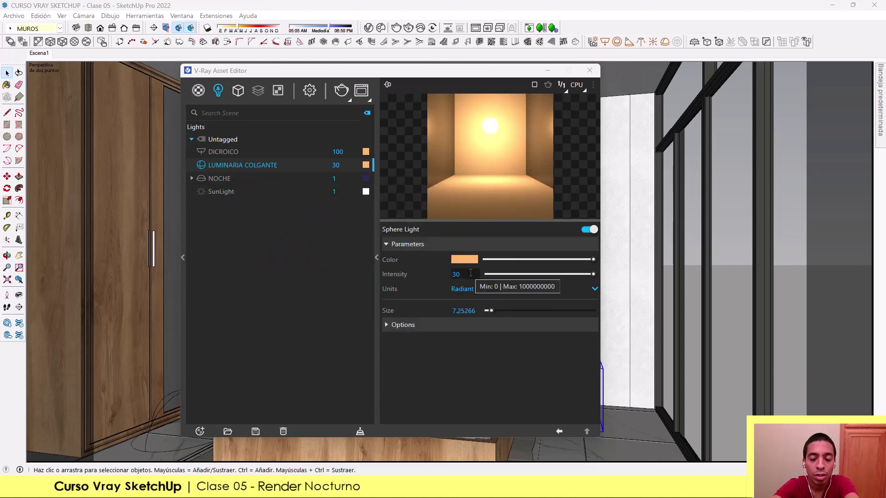
- Set LUMINARIA COLGANTE's intensity to 50 and make the light source invisible
double_click(470, 273)
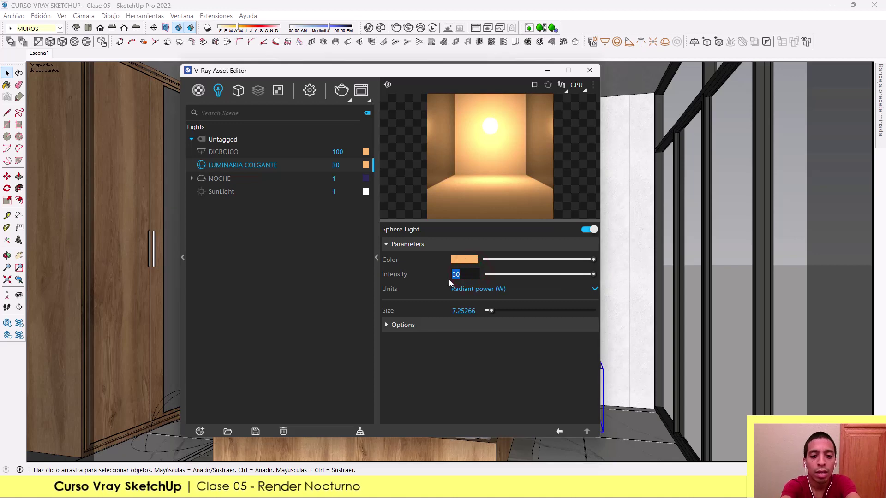
type("50")
key("Return")
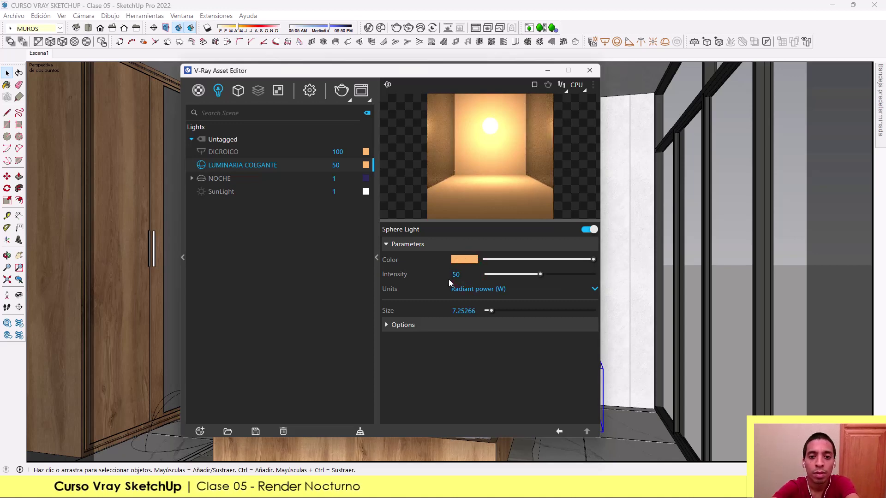
left_click(402, 325)
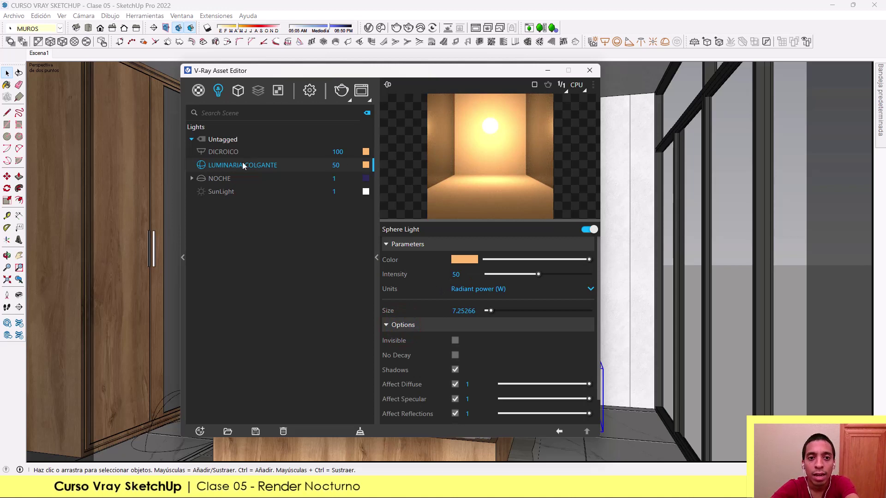
left_click(456, 340)
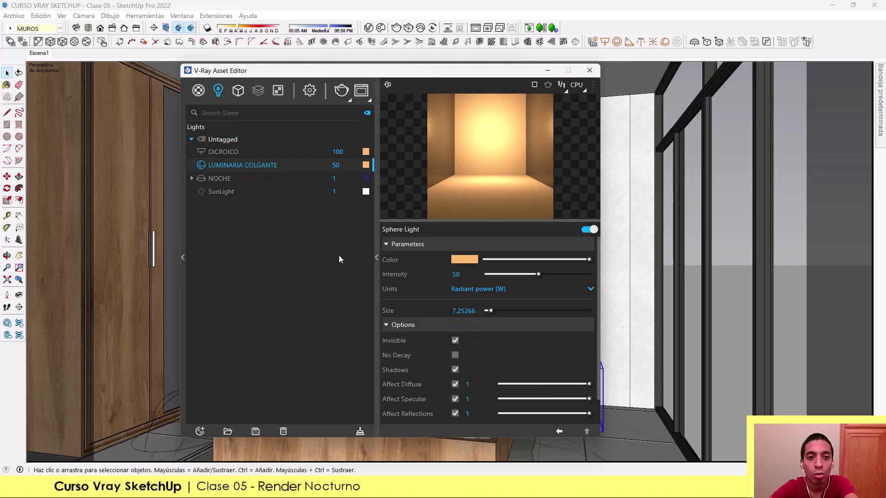
- Review the DICROICO spotlight settings and minimize the Asset Editor
left_click(335, 270)
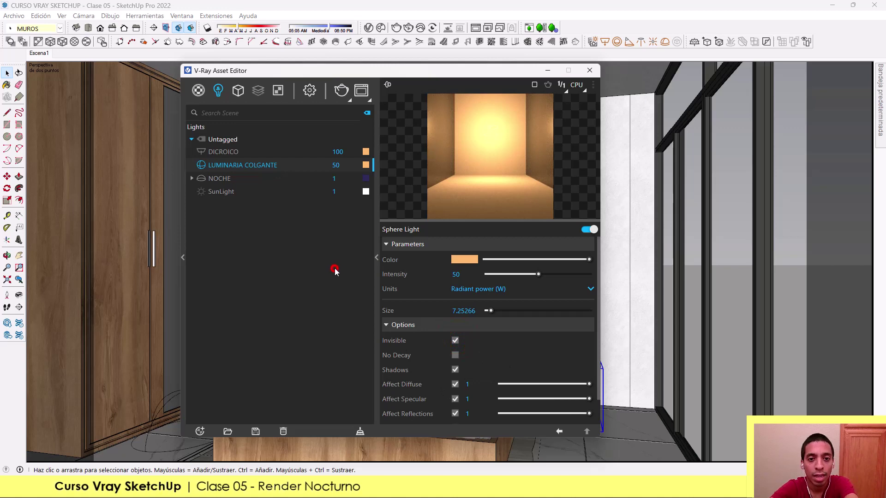
left_click(236, 152)
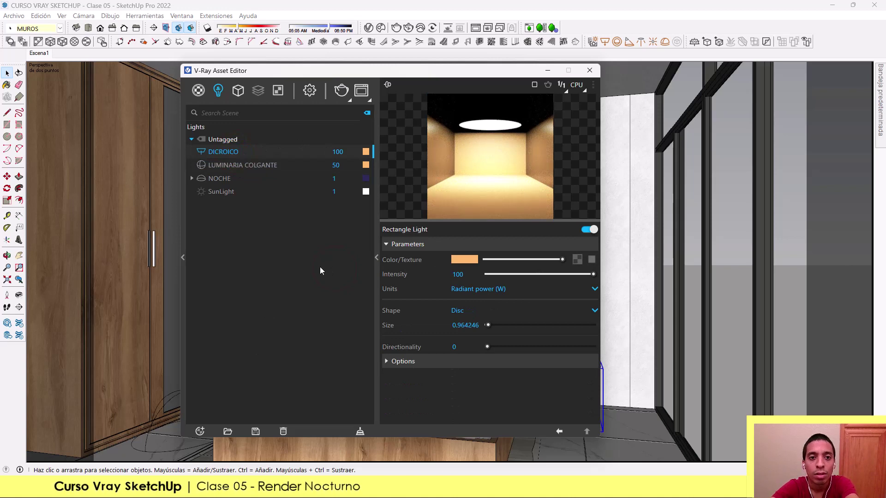
left_click(547, 69)
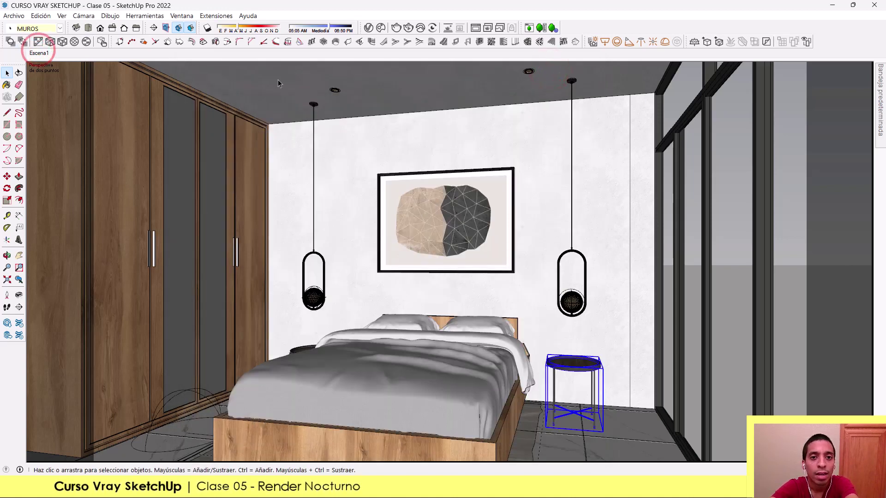
- Render the Escena1 bedroom view in V-Ray, review it, then minimize the Frame Buffer
left_click(320, 79)
left_click(41, 52)
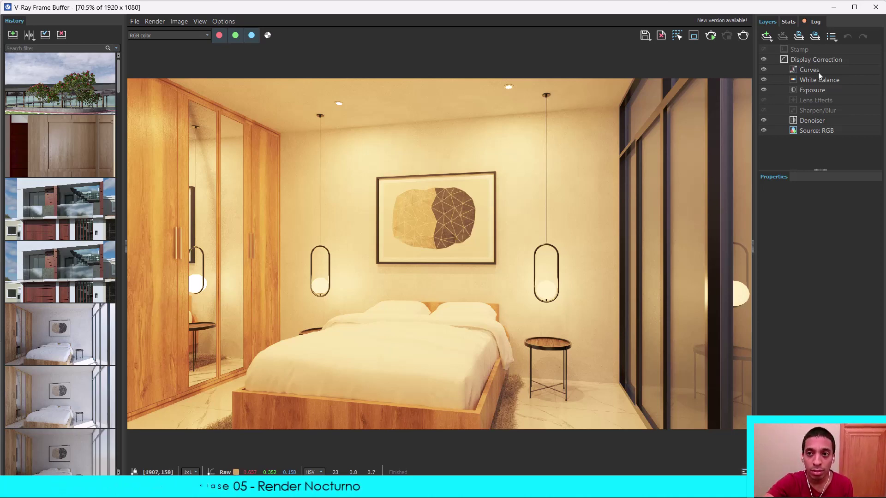
left_click(836, 8)
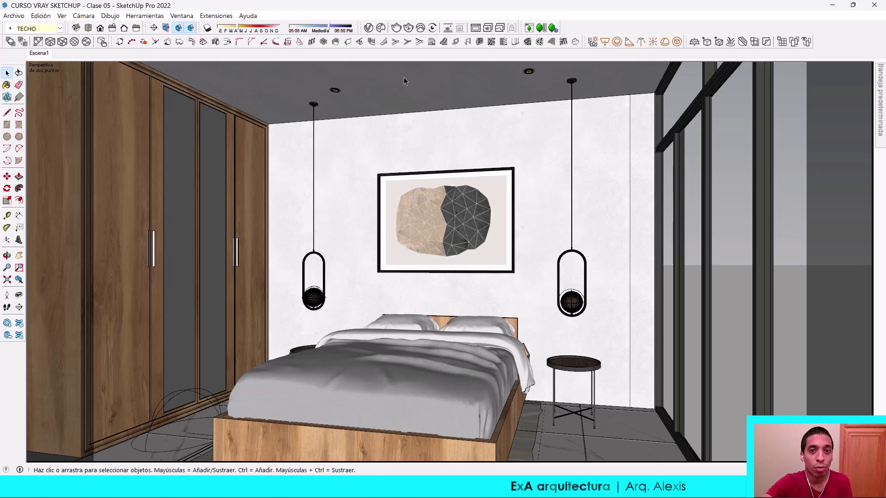
- In the V-Ray lights editor, turn off Affect Reflections for the LUMINARIA COLGANTE pendant light
left_click(370, 30)
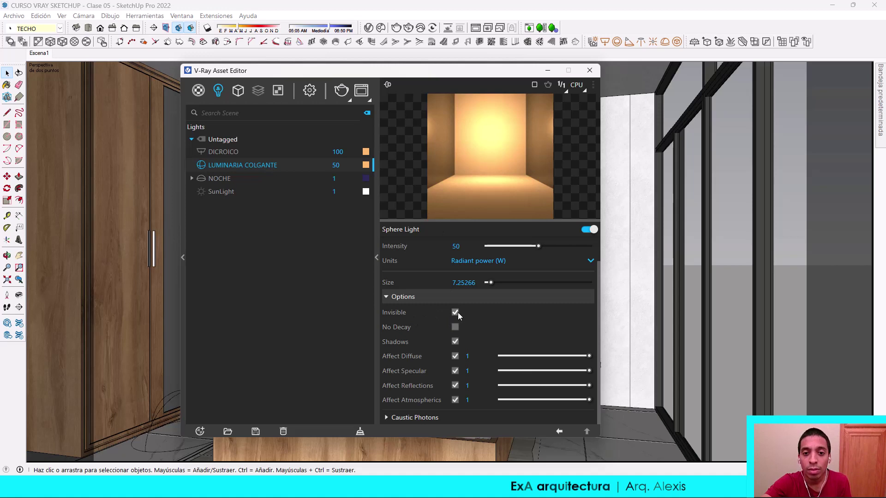
left_click(454, 386)
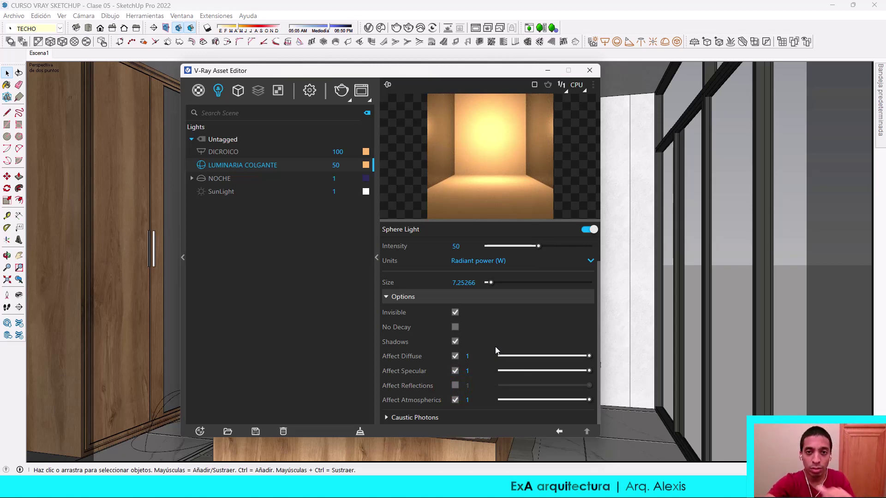
left_click(325, 304)
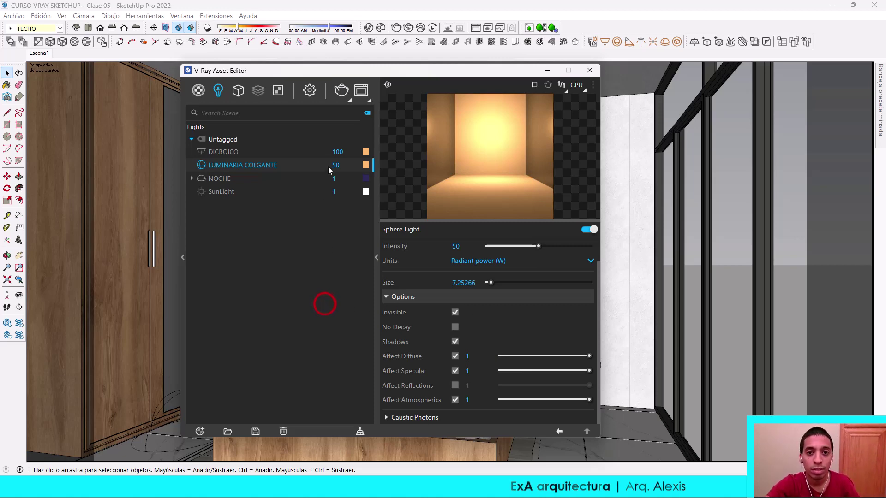
- Set the colour temperature of both DICROICO and LUMINARIA COLGANTE lights to 4000 K
left_click(365, 151)
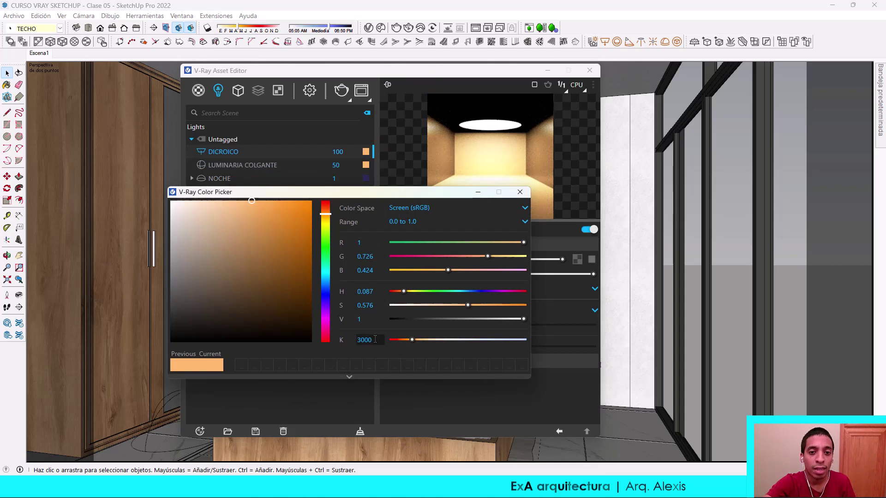
double_click(367, 340)
type("4")
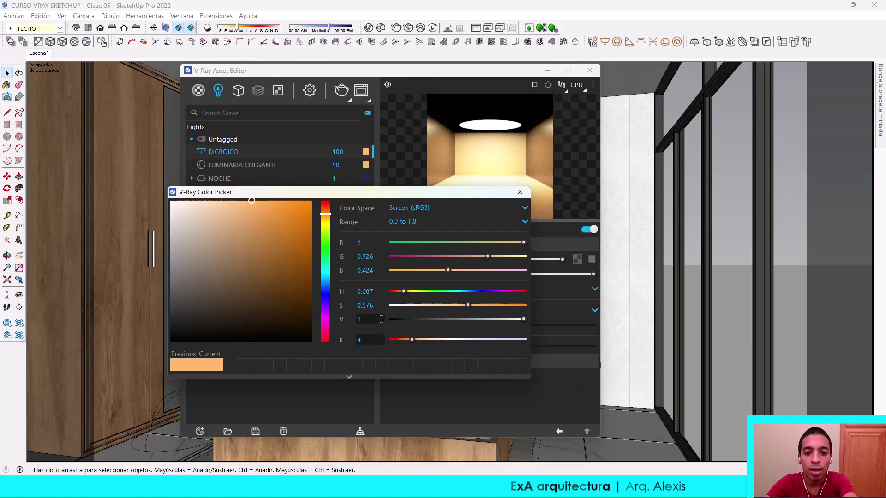
type("000")
key("Return")
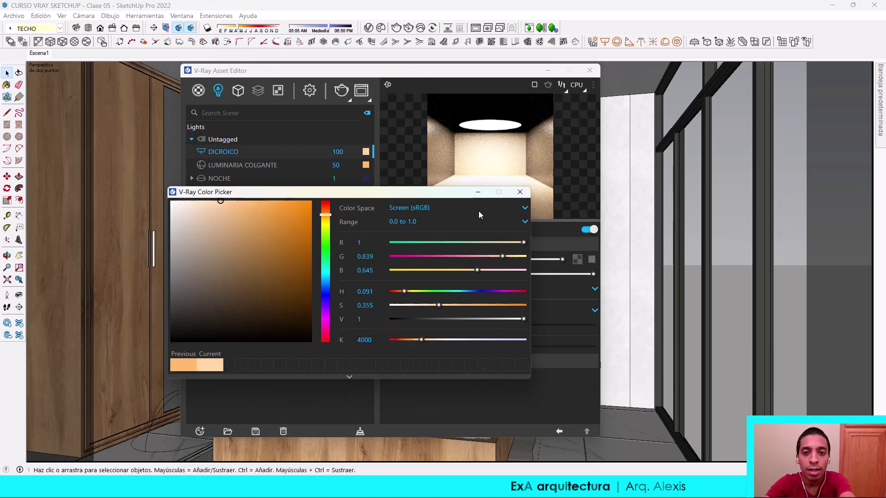
left_click(478, 192)
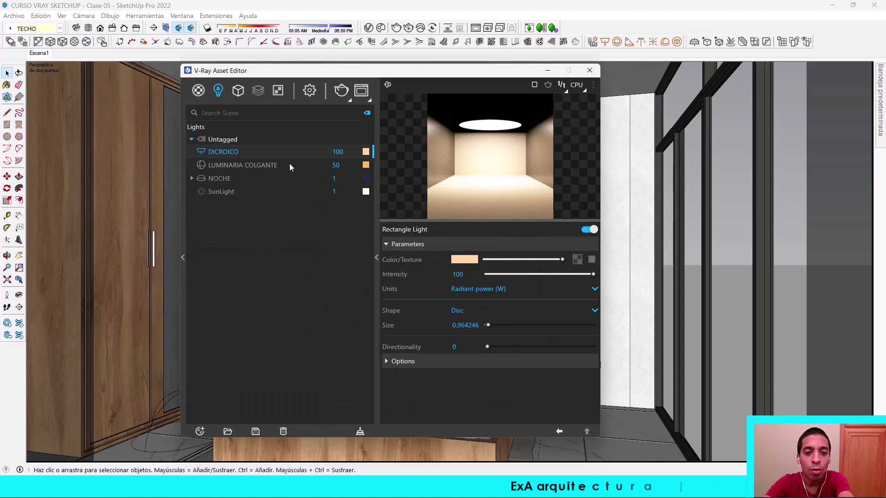
left_click(366, 165)
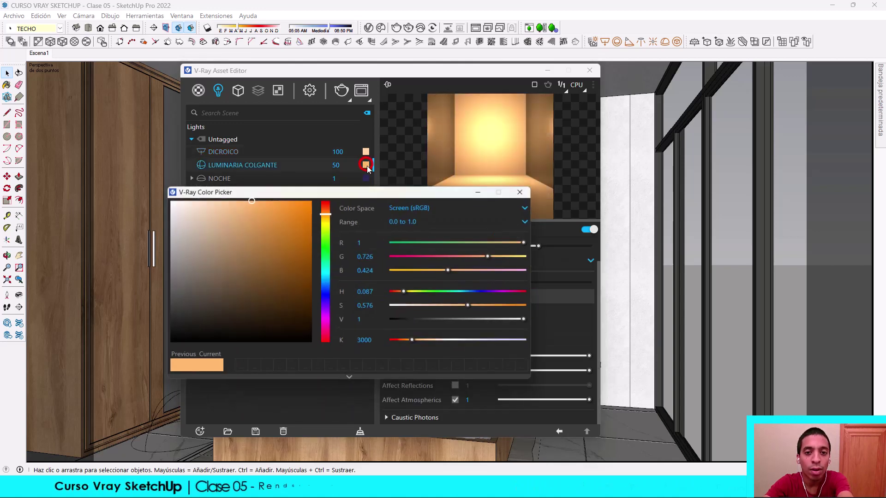
double_click(367, 339)
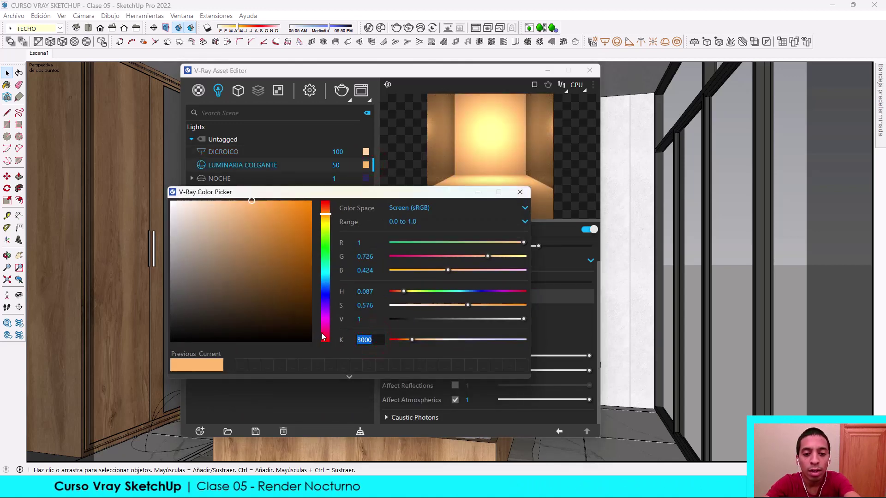
type("40")
key("Return")
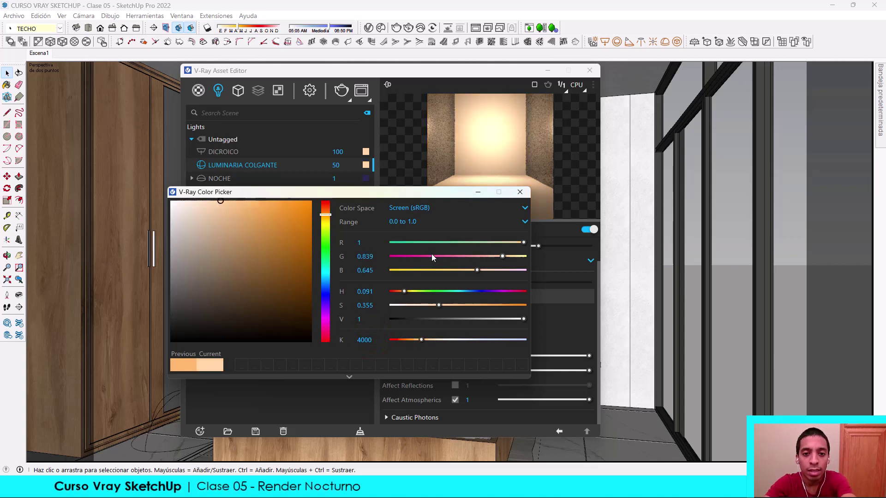
left_click(480, 191)
left_click(309, 303)
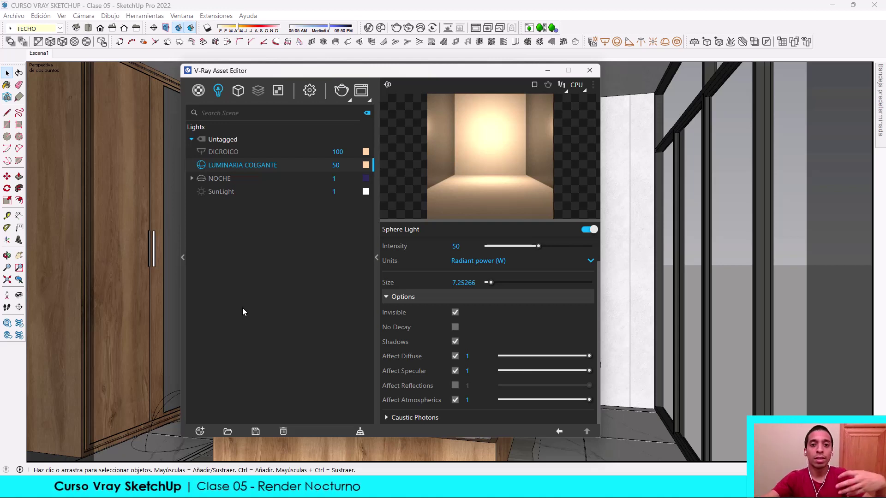
- Set light intensities to 50 for DICROICO, 40 for LUMINARIA COLGANTE and 6 for NOCHE
double_click(350, 151)
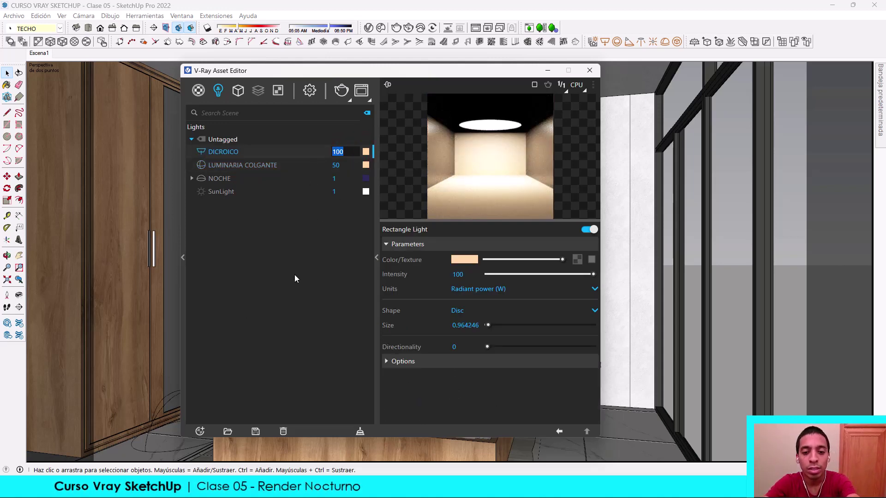
type("50")
key("Return")
type("4")
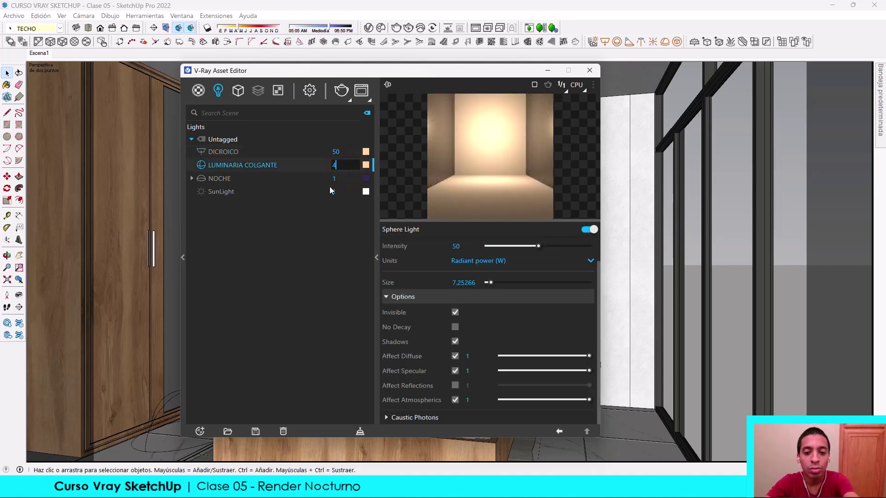
type("0")
key("Return")
left_click(320, 275)
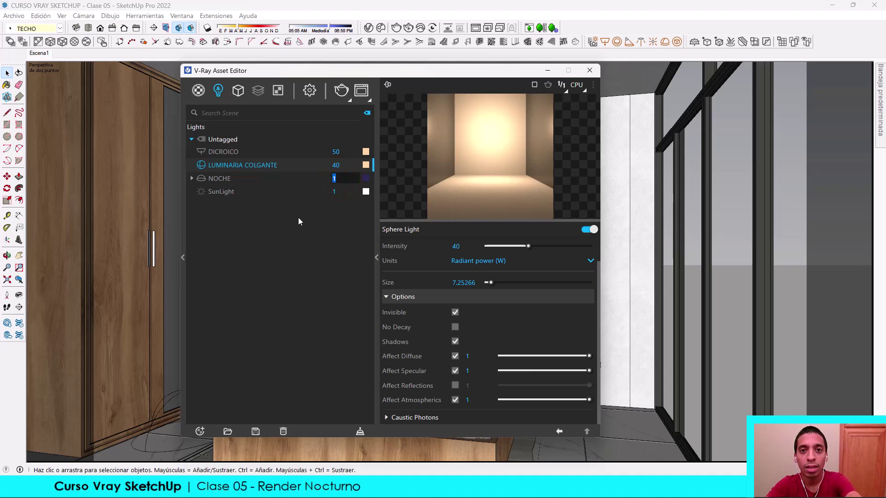
type("6")
key("Return")
left_click(298, 234)
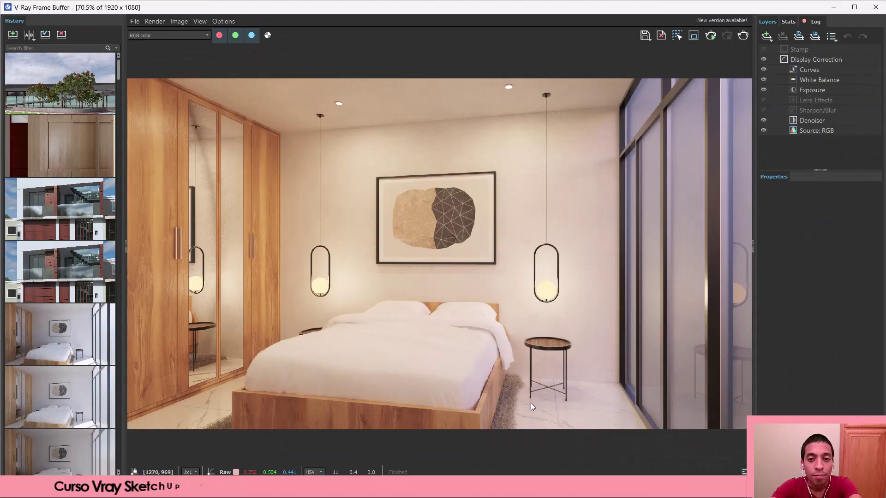
- Let the new 4000 K bedroom night render finish in the Frame Buffer and review it
left_click(523, 408)
left_click(547, 446)
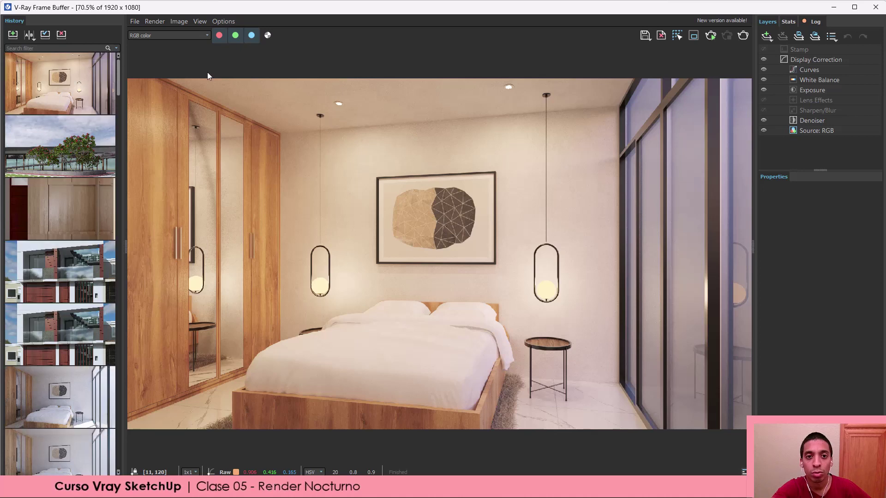
- Save the current render as JPEG 'RF' in VIDEOS > 7_VRAY_MY4 - CURSO VRAY 5
left_click(644, 37)
left_click(304, 300)
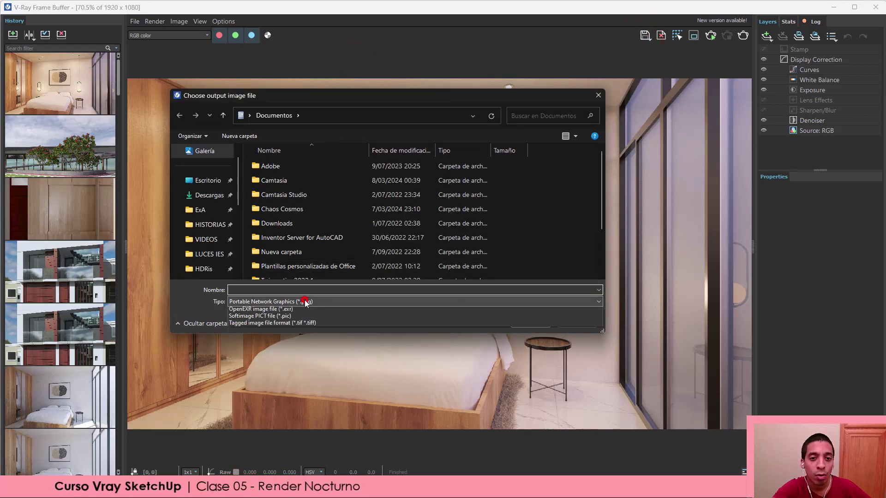
left_click(298, 345)
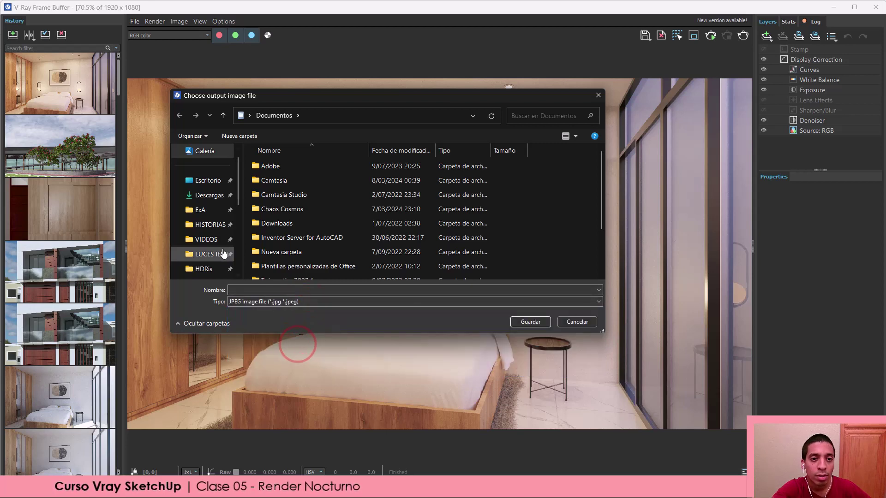
left_click(207, 239)
double_click(322, 198)
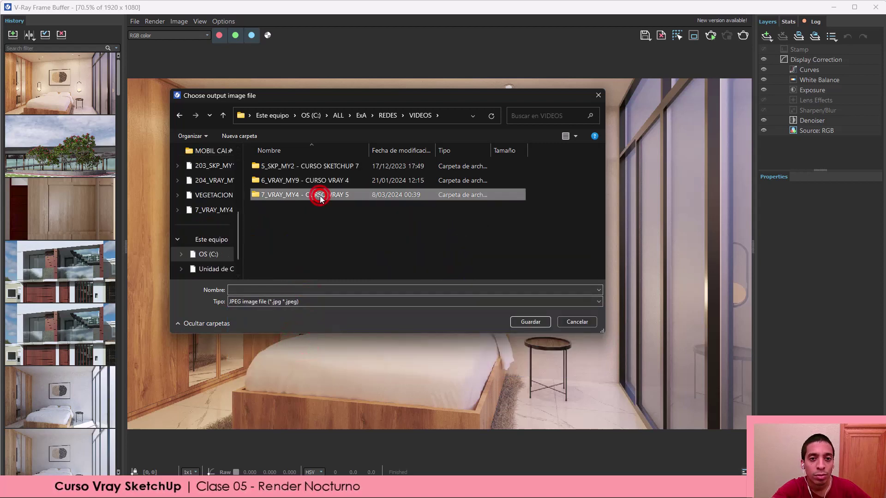
left_click(301, 290)
type("RF")
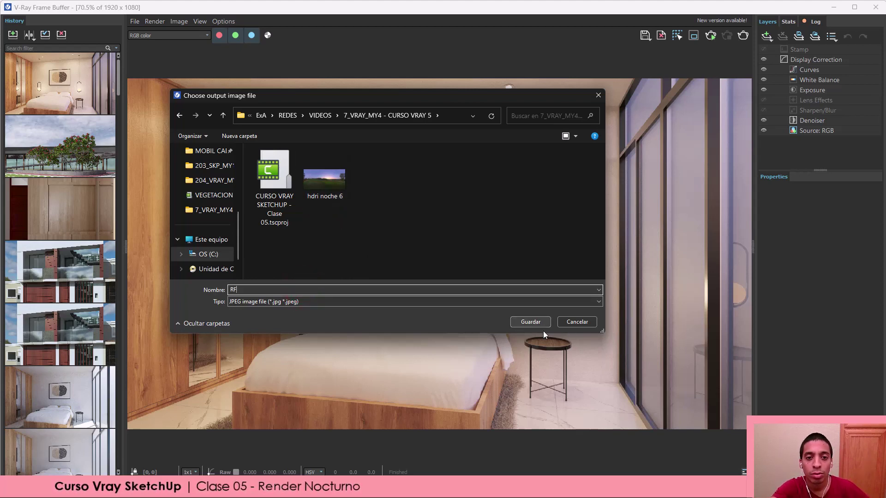
left_click(530, 322)
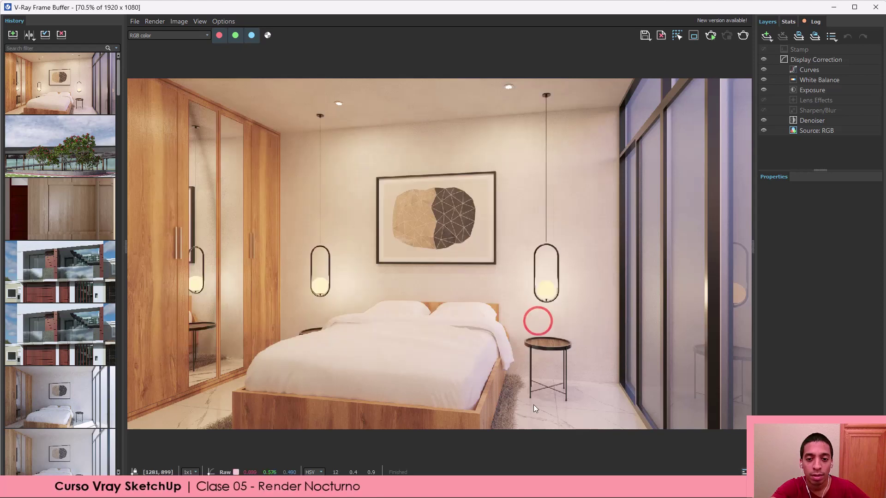
- Open RF.jpg from the 7_VRAY_MY4 course folder in the Photos viewer
left_click(434, 420)
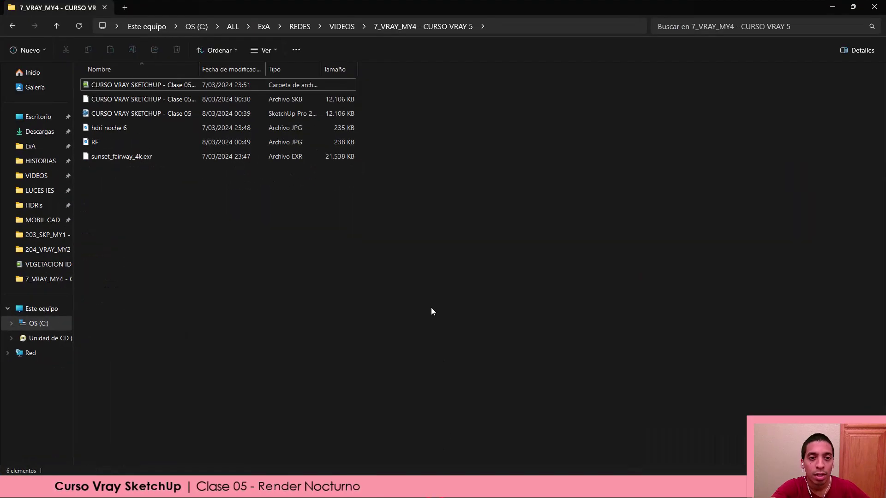
double_click(104, 142)
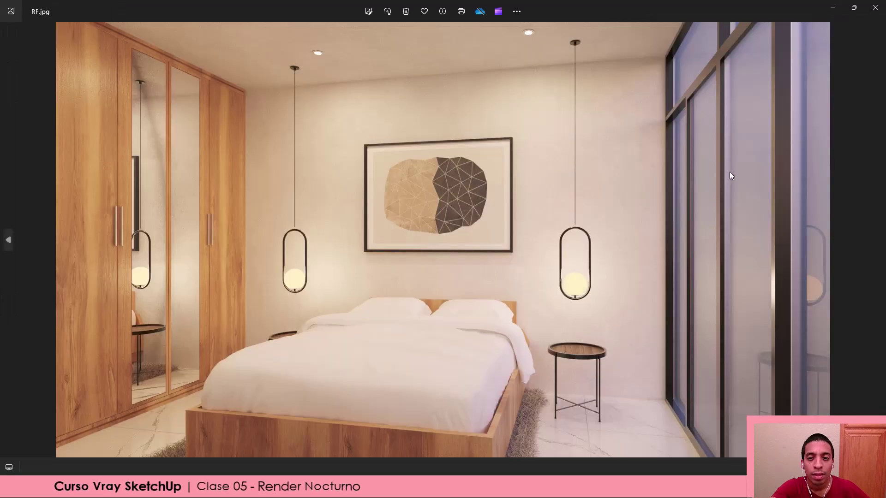
left_click(729, 172)
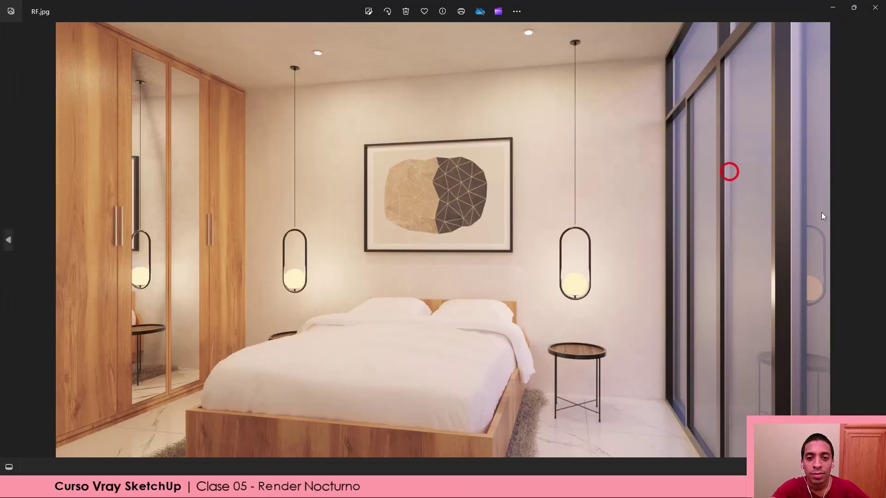